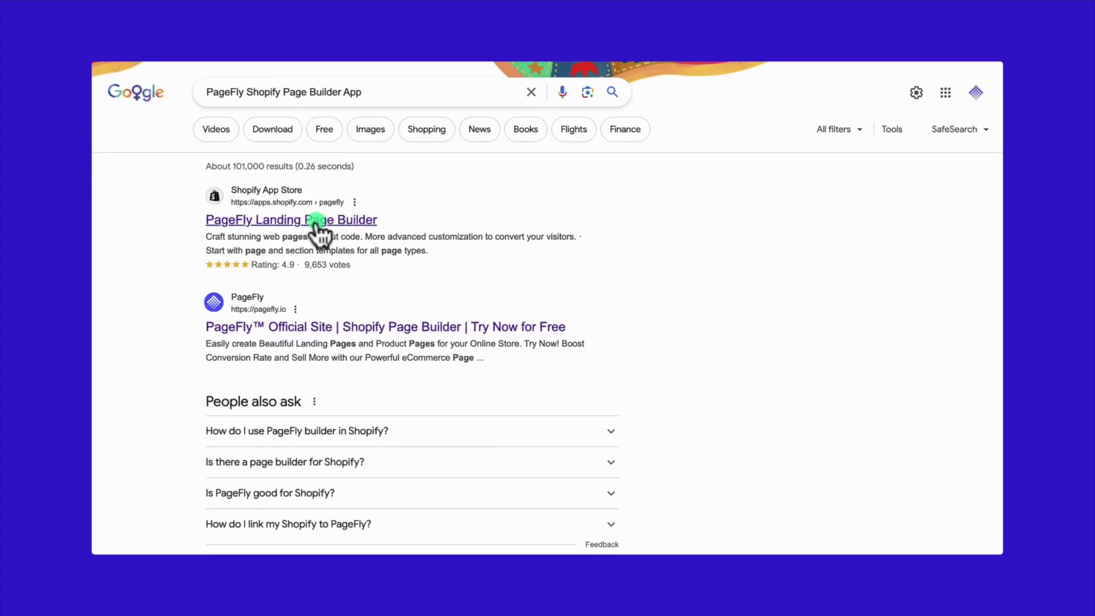
# Open the PageFly Landing Page Builder listing on apps.shopify.com from the Google results
pyautogui.click(317, 220)
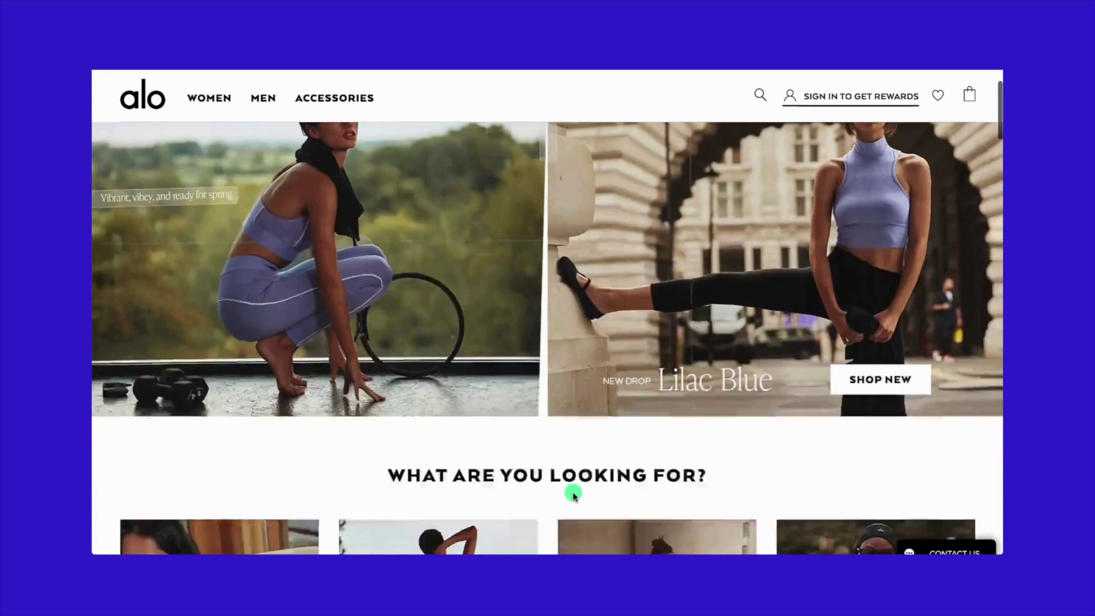
pyautogui.scroll(-6, 570, 484)
pyautogui.scroll(-10, 573, 485)
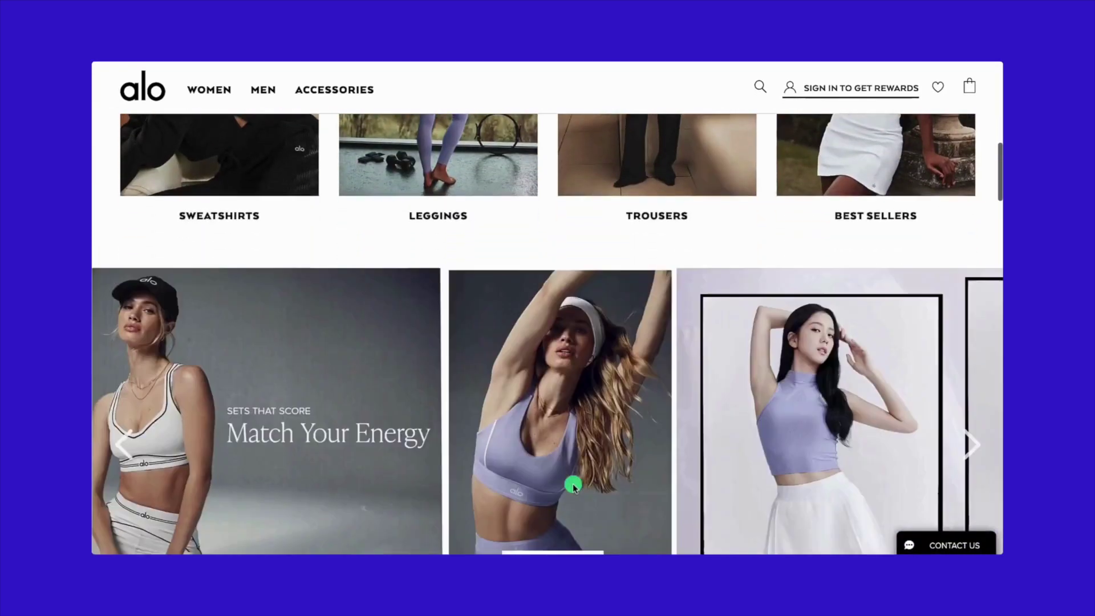
pyautogui.scroll(-10, 572, 483)
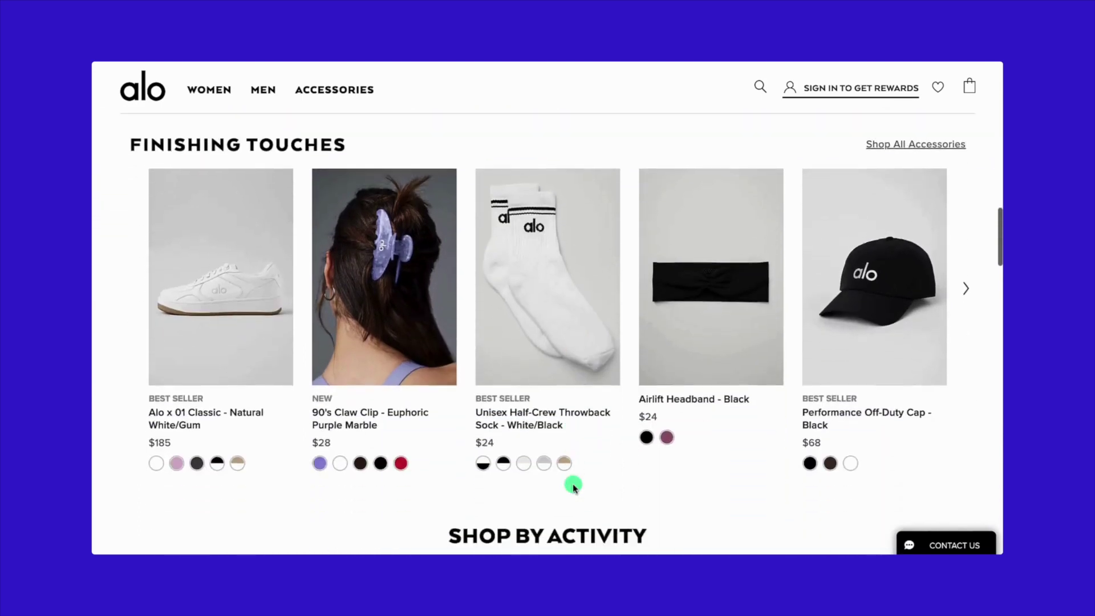
pyautogui.scroll(-10, 572, 485)
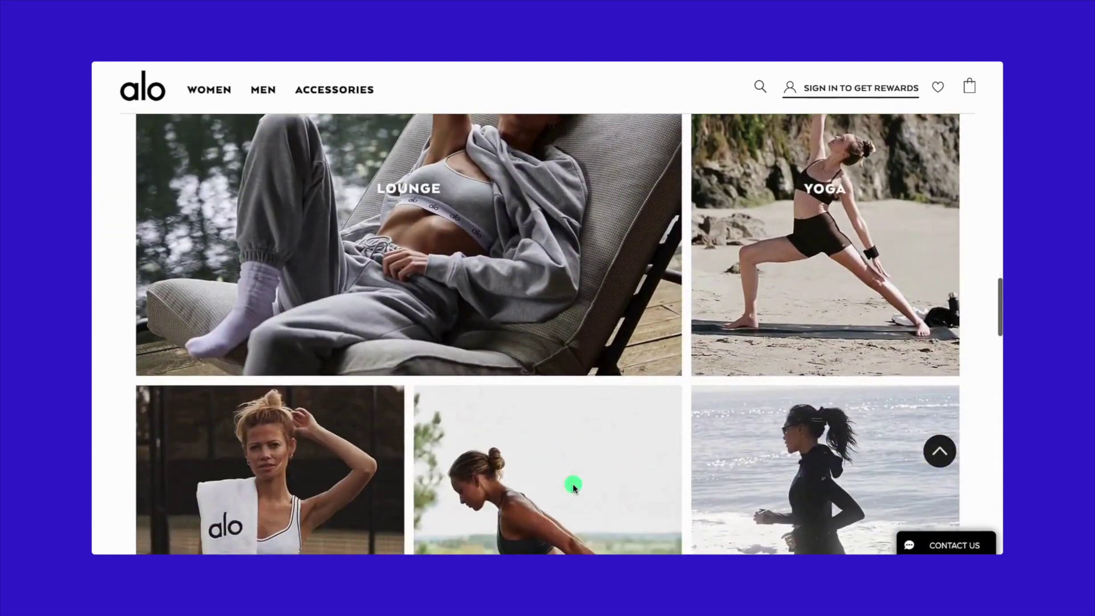
pyautogui.scroll(-10, 574, 485)
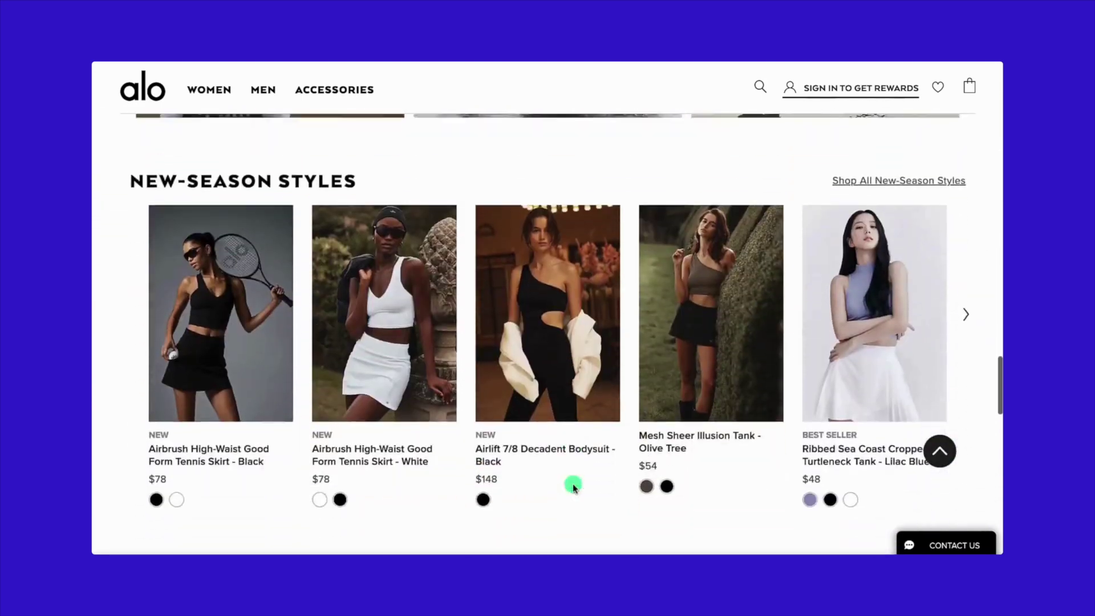
pyautogui.scroll(-4, 572, 484)
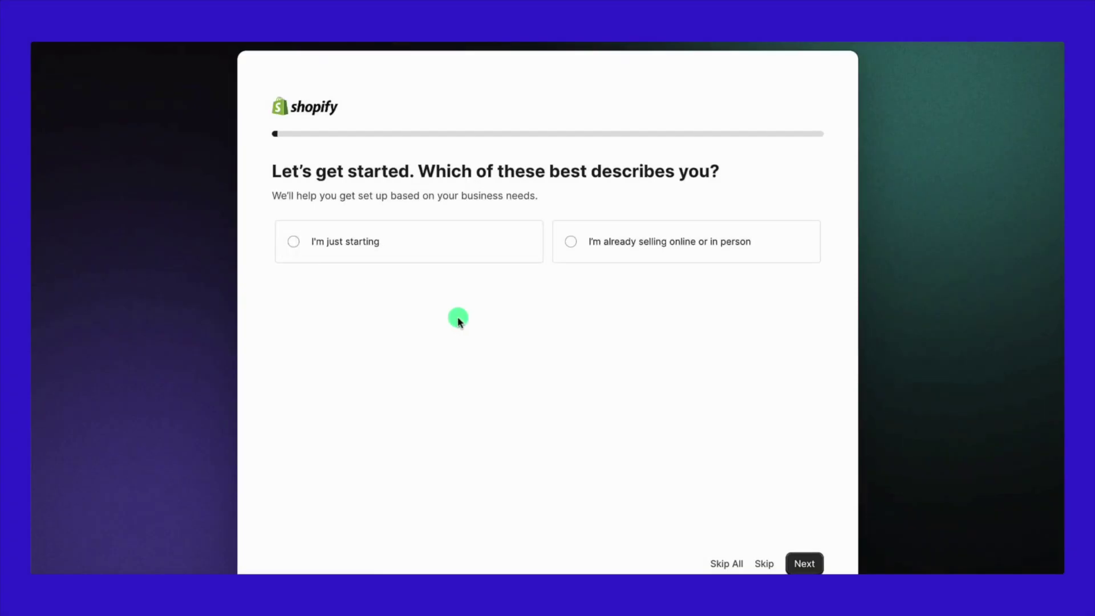
# Choose 'I'm just starting', 'An online store', own products and United States, then create the store
pyautogui.click(399, 240)
pyautogui.click(803, 563)
pyautogui.click(403, 276)
pyautogui.click(804, 563)
pyautogui.click(293, 251)
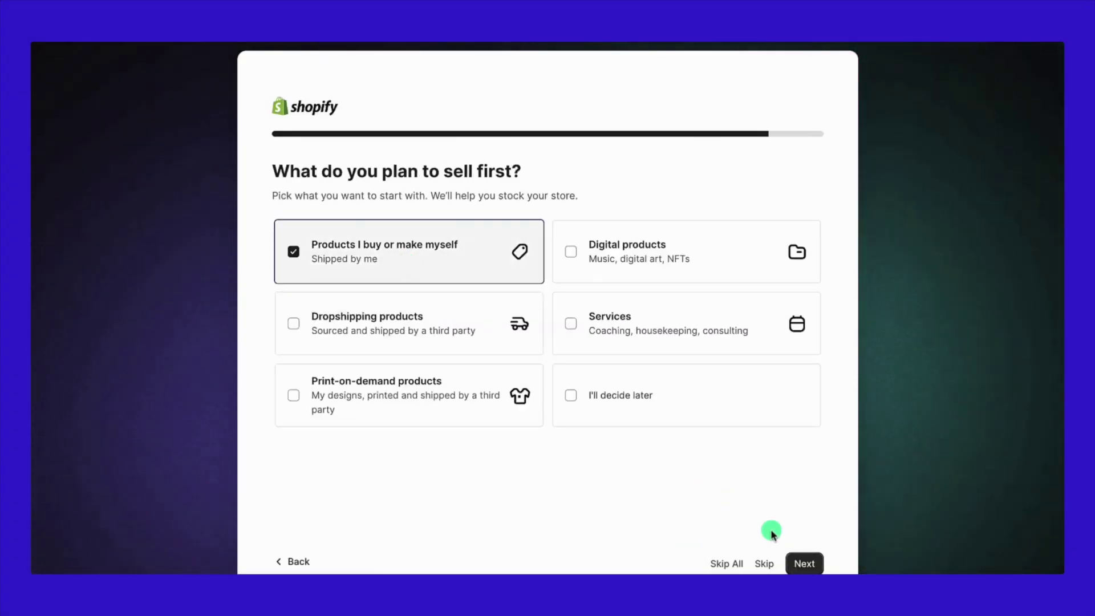
pyautogui.click(804, 564)
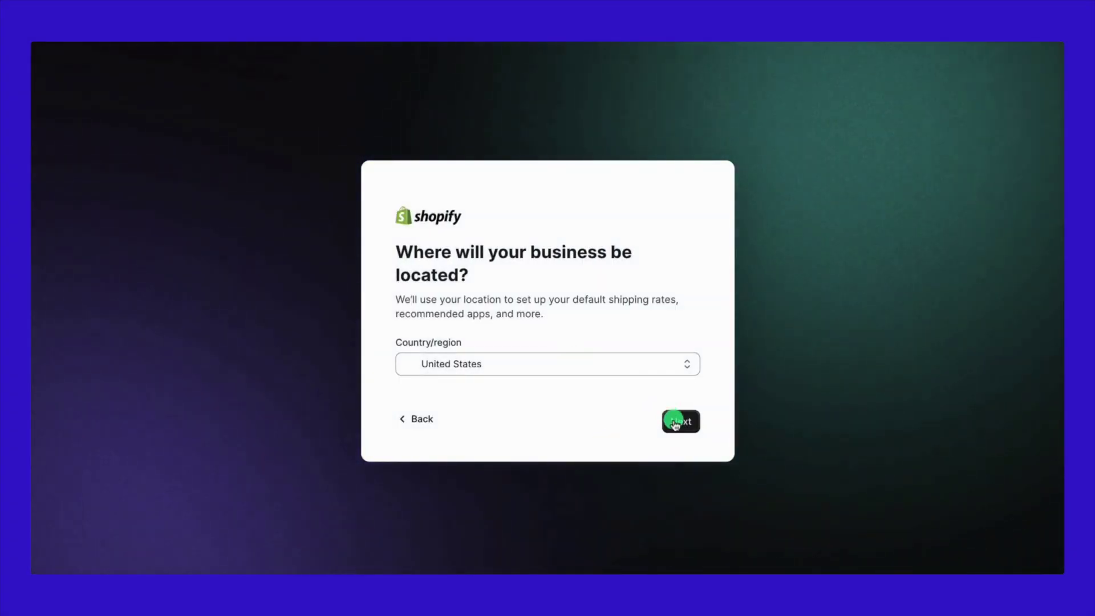
pyautogui.click(677, 420)
pyautogui.click(611, 357)
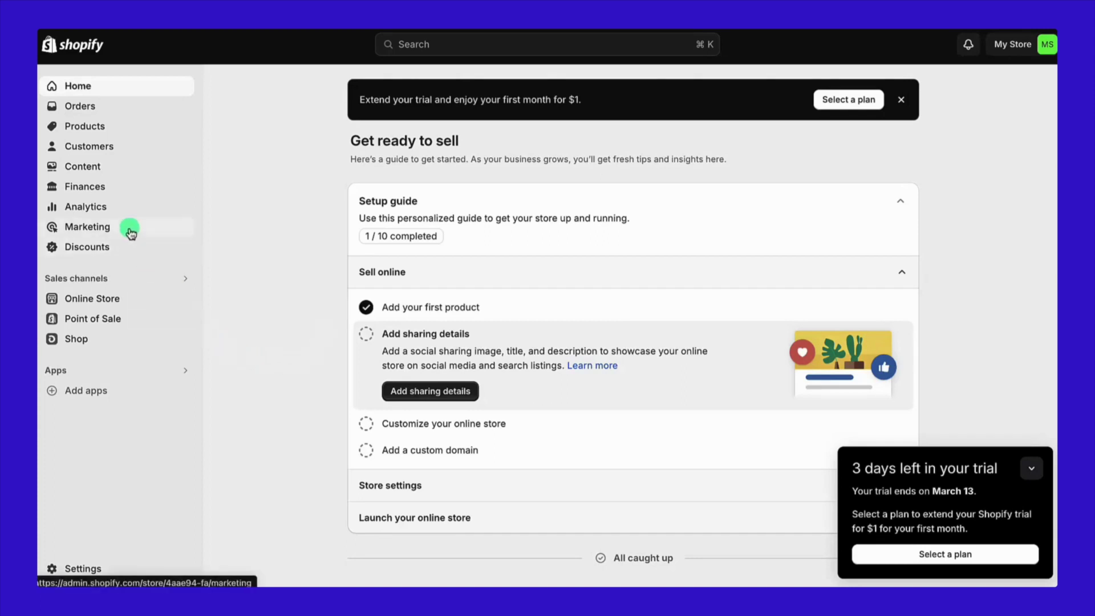
# Open a blank Add product form from the Products page via 'Add your products'
pyautogui.click(87, 127)
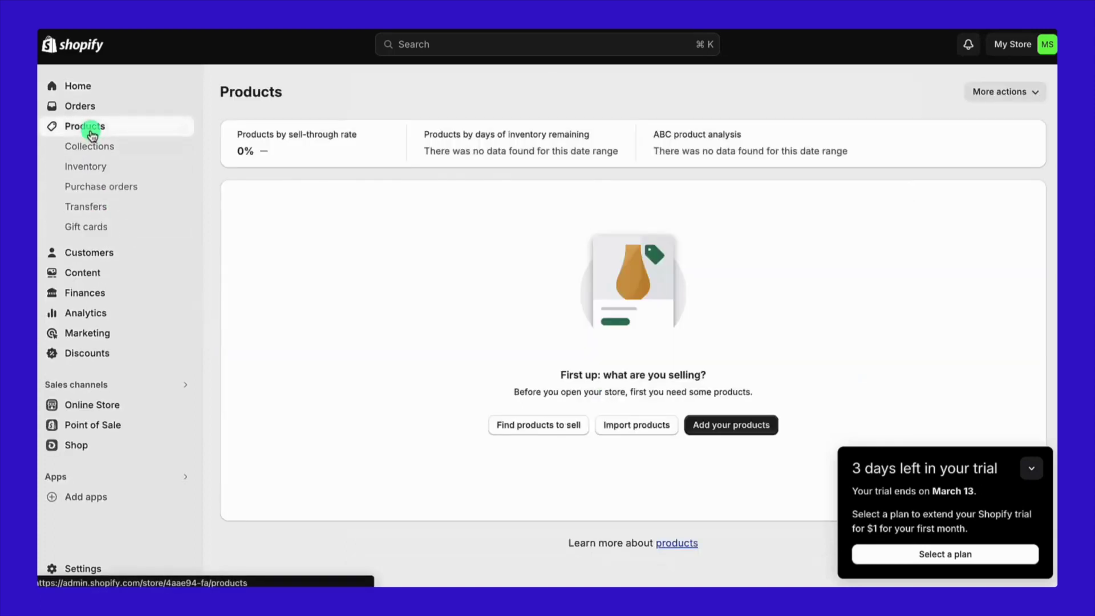
pyautogui.click(720, 432)
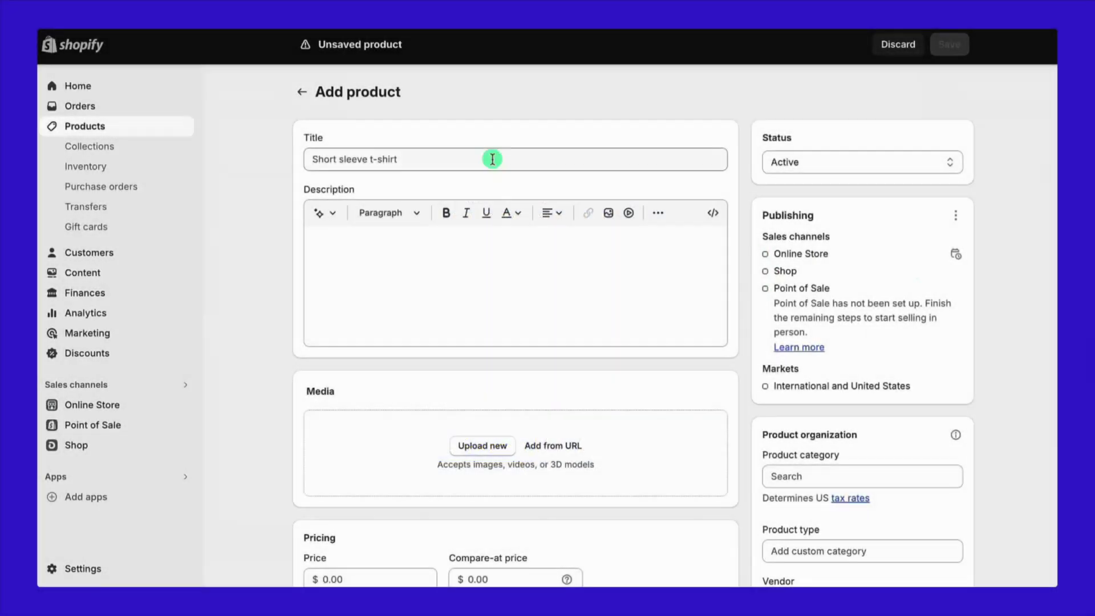
# Title the product 'How to start Dropshipping: The Insightful Guide to Success in 2024' and paste the ebook description
pyautogui.click(492, 159)
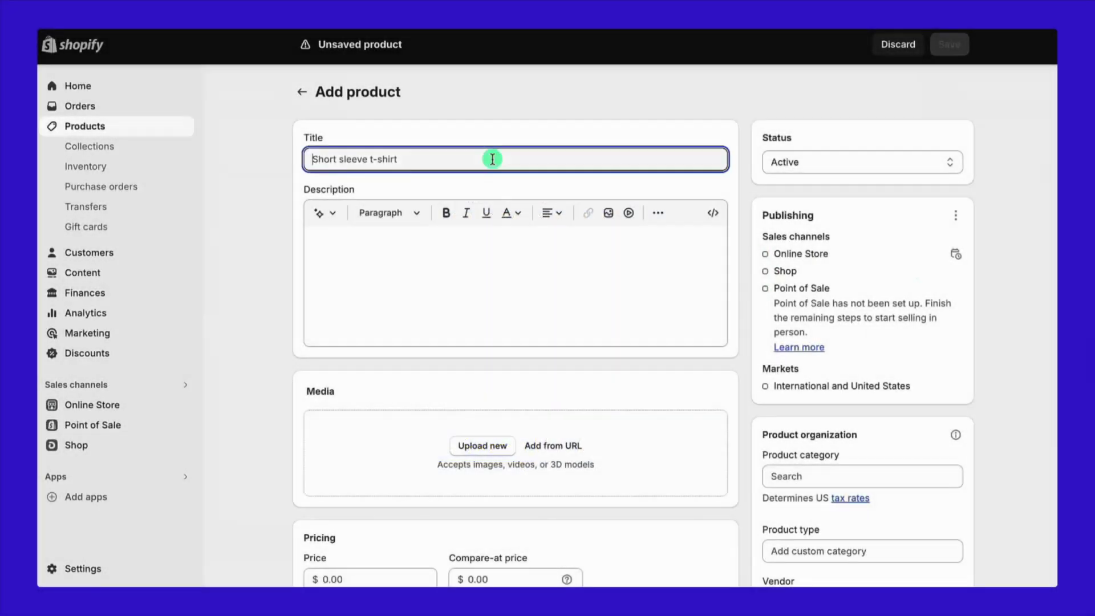
pyautogui.write('How to start Dropshipping: The Insightful Guide to Success in 2024')
pyautogui.click(475, 188)
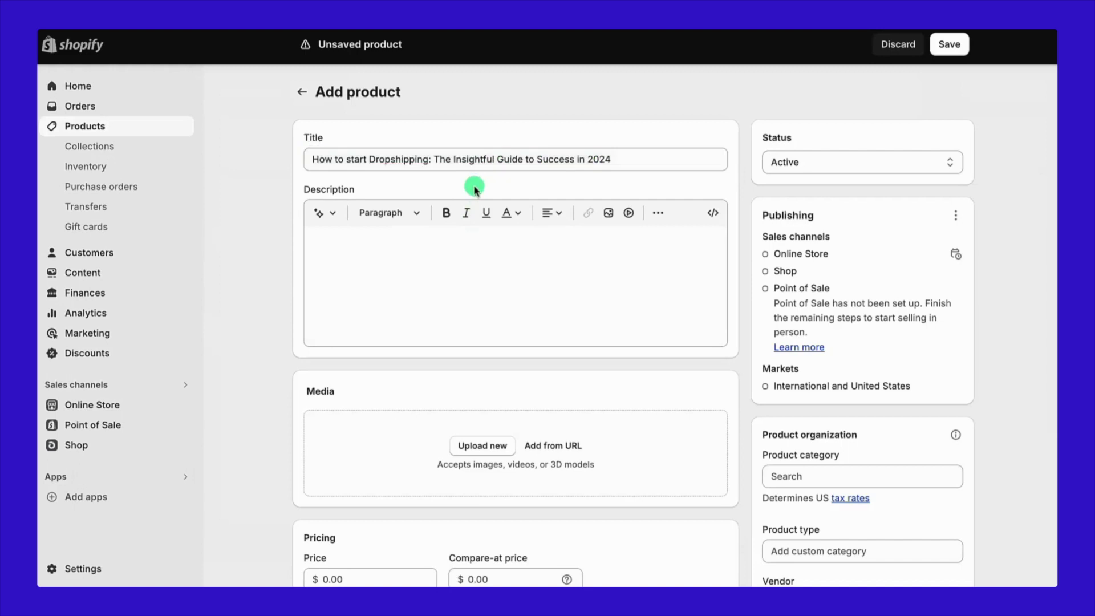
pyautogui.click(452, 252)
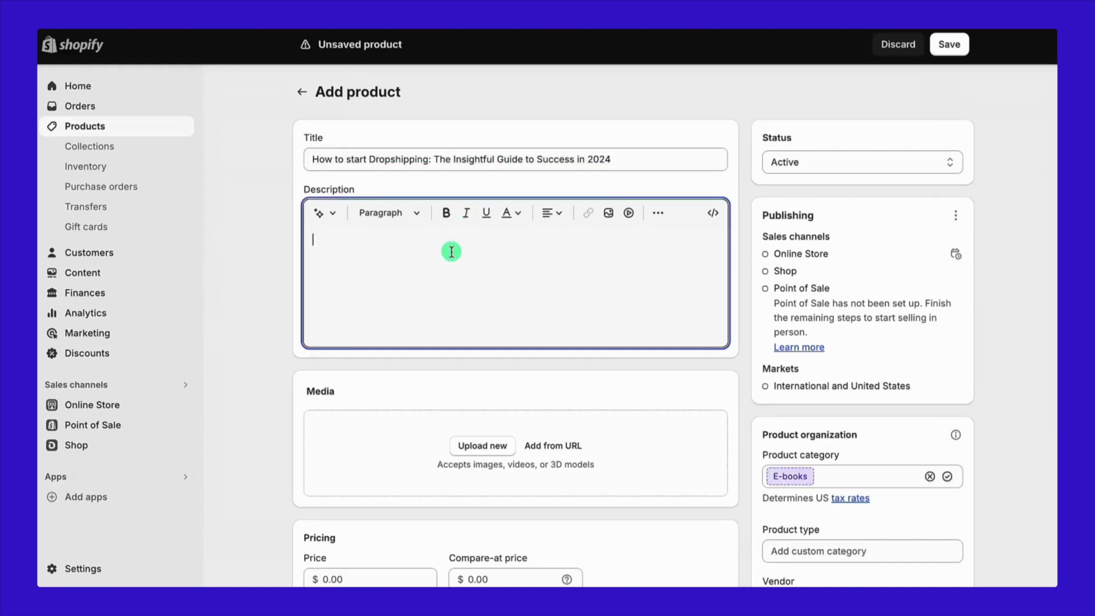
pyautogui.write("An ebook with all the key points on how to start a dropshipping business that is sustainable and profitable in 2024. The content of the ebook is divided into three pivotal sections: Selecting winning products easily with DSers Crafting a high-converting Shopify dropshipping store with PageFly Fine-tuning the dropshipping process This guide isn't just about the basics. It's a comprehensive toolkit for navigating the dynamic world of dropshipping, offering wisdom for a journey from zero to hero.")
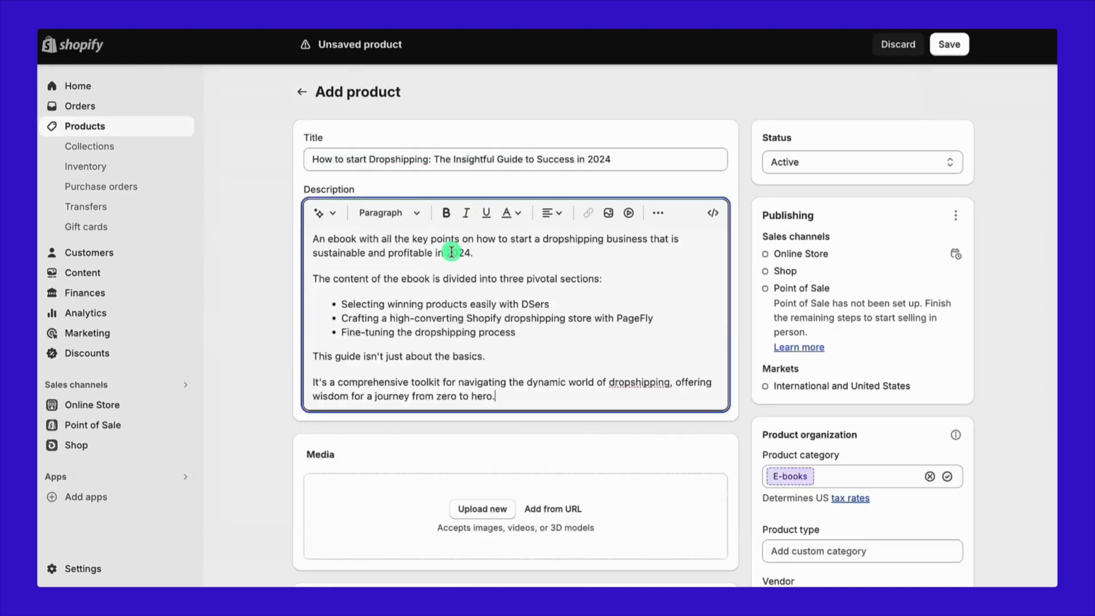
pyautogui.moveTo(476, 243); pyautogui.dragTo(604, 244)
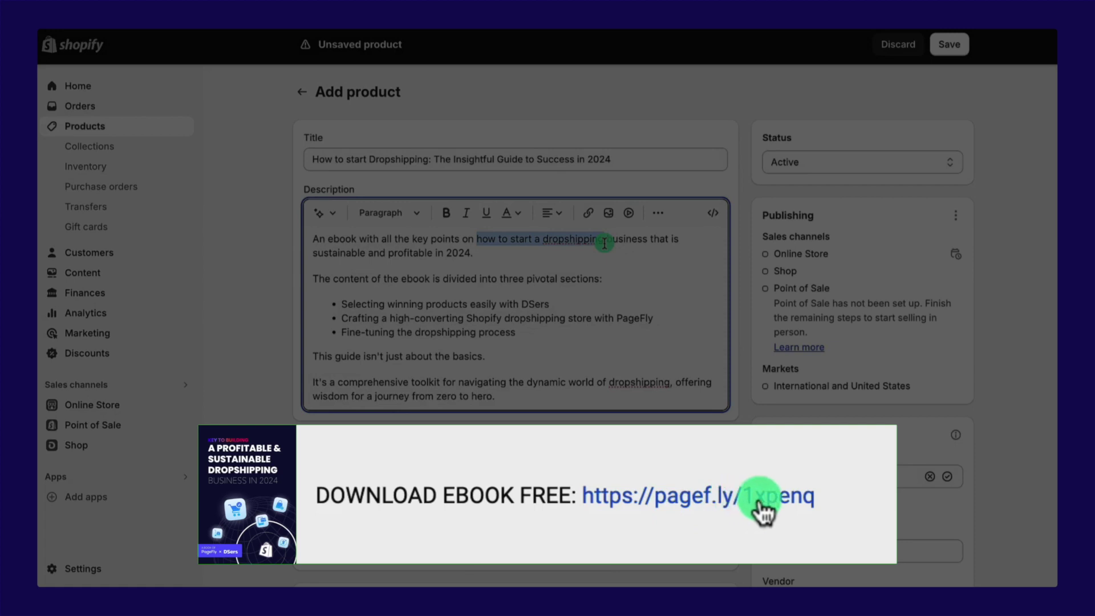
# Upload the ebook cover and two page images, reorder them, and save the product
pyautogui.scroll(-5, 557, 247)
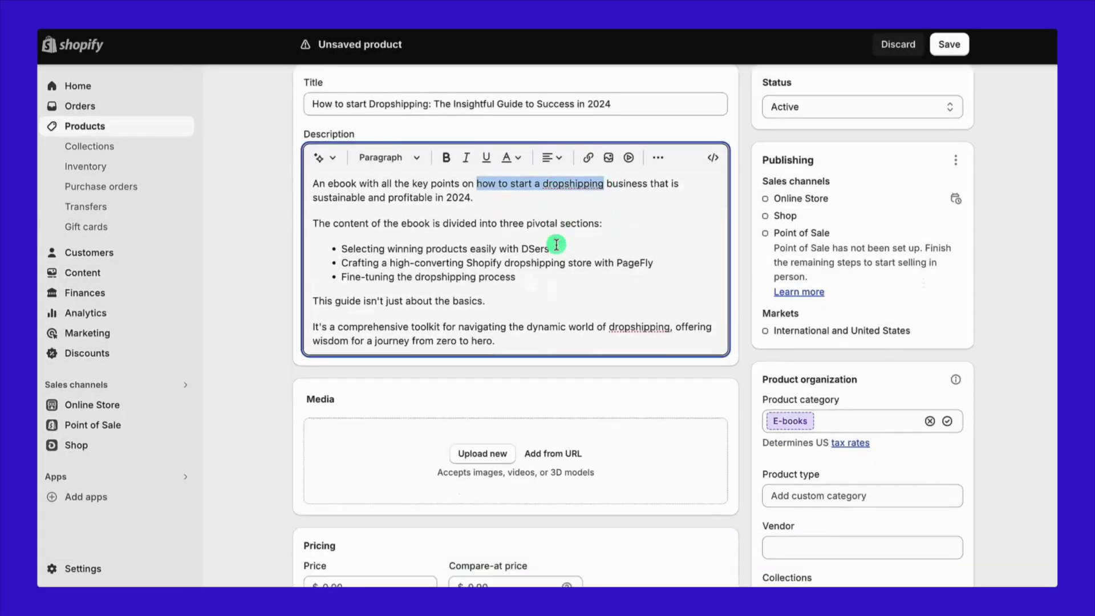
pyautogui.click(482, 256)
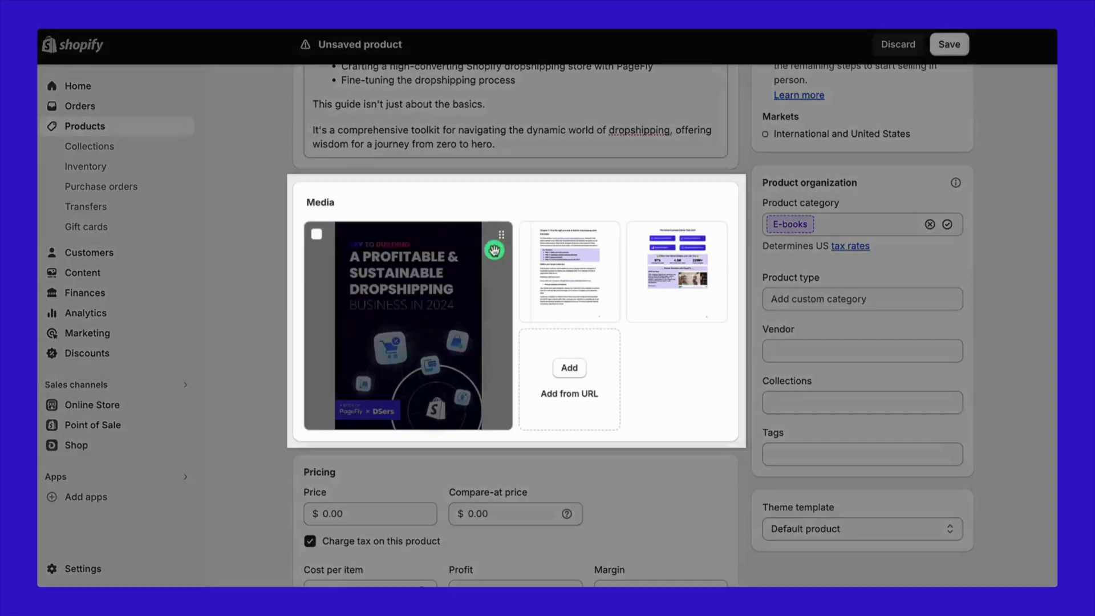
pyautogui.moveTo(496, 247); pyautogui.dragTo(479, 271)
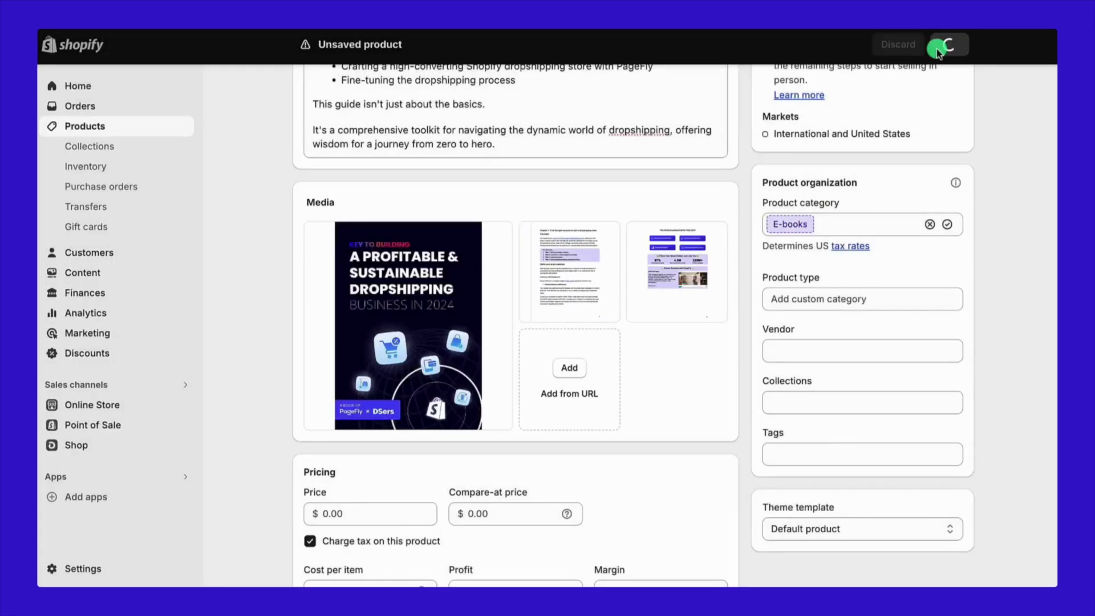
pyautogui.click(943, 44)
# Give the cover image the alt text 'How to start dropshipping'
pyautogui.scroll(-5, 699, 437)
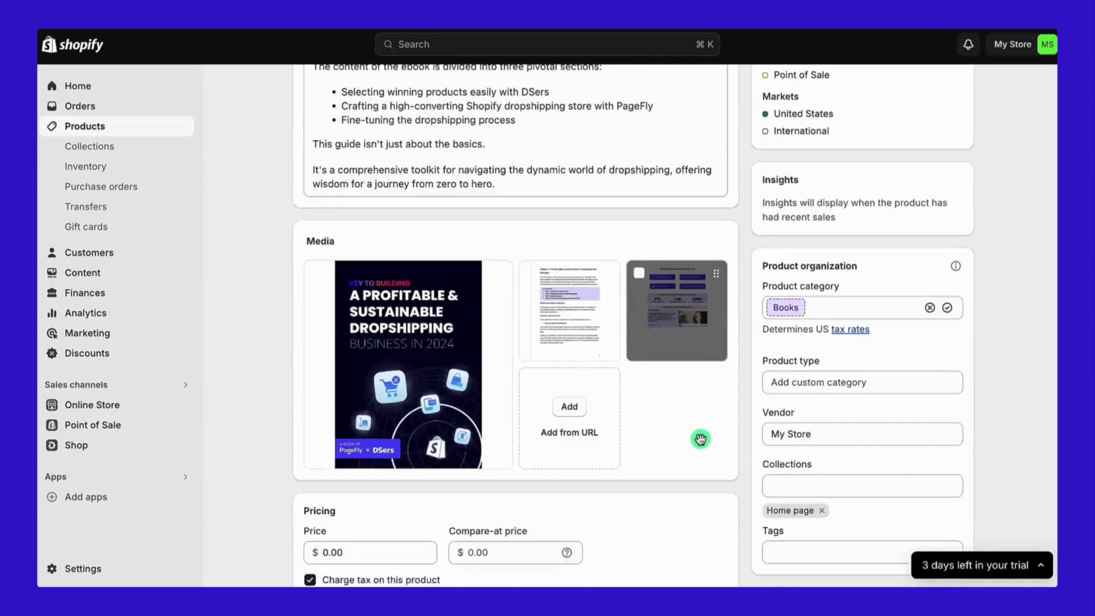
pyautogui.click(496, 274)
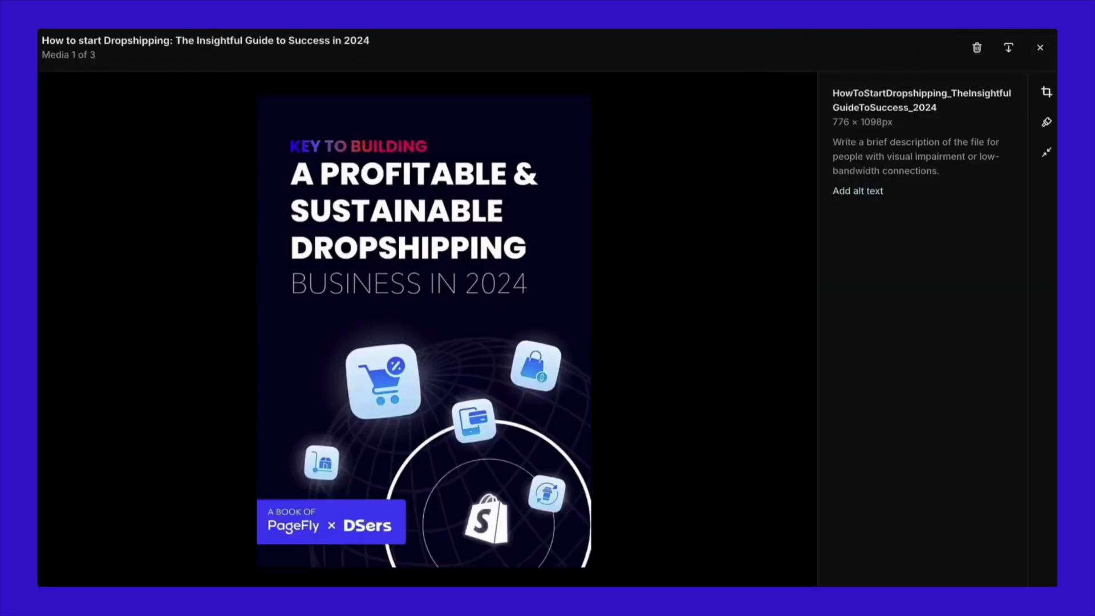
pyautogui.click(867, 191)
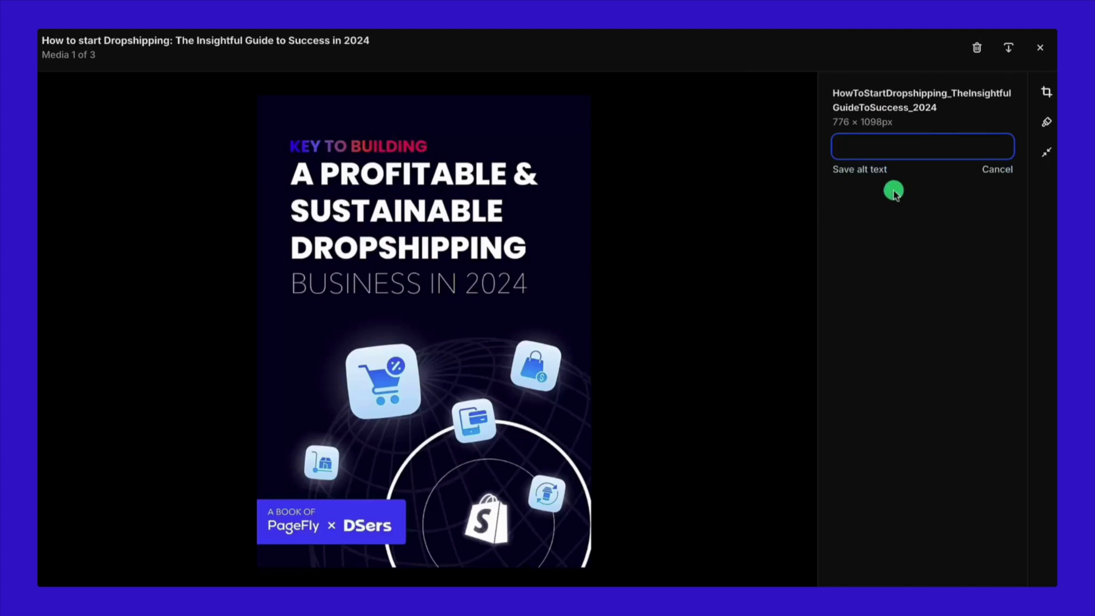
pyautogui.write('How to start dropshipping')
pyautogui.click(869, 171)
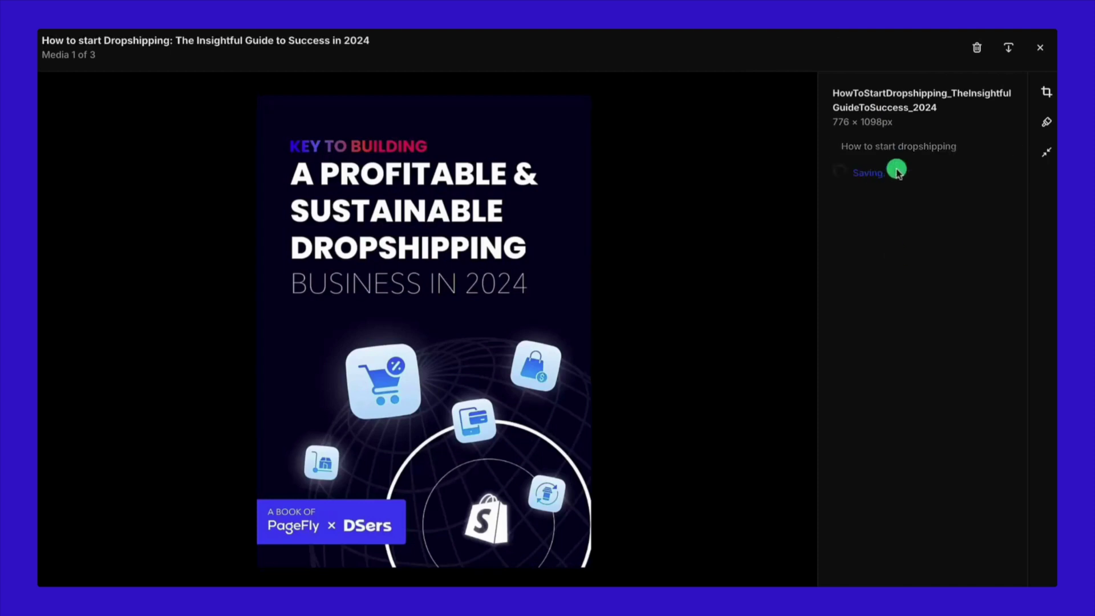
pyautogui.click(1040, 47)
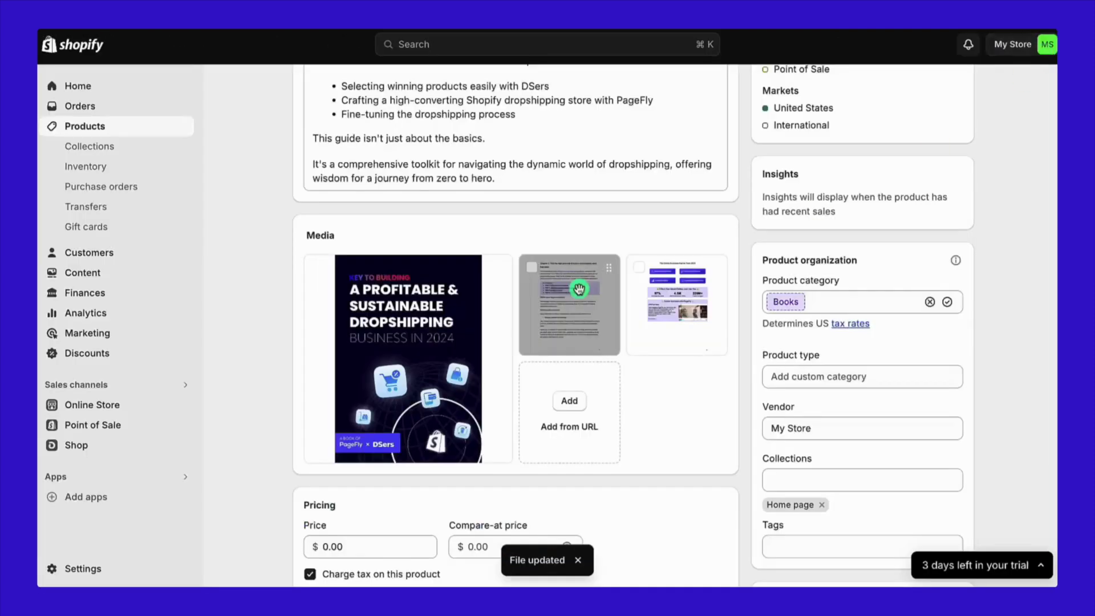
pyautogui.scroll(-2, 690, 285)
pyautogui.scroll(-2, 689, 285)
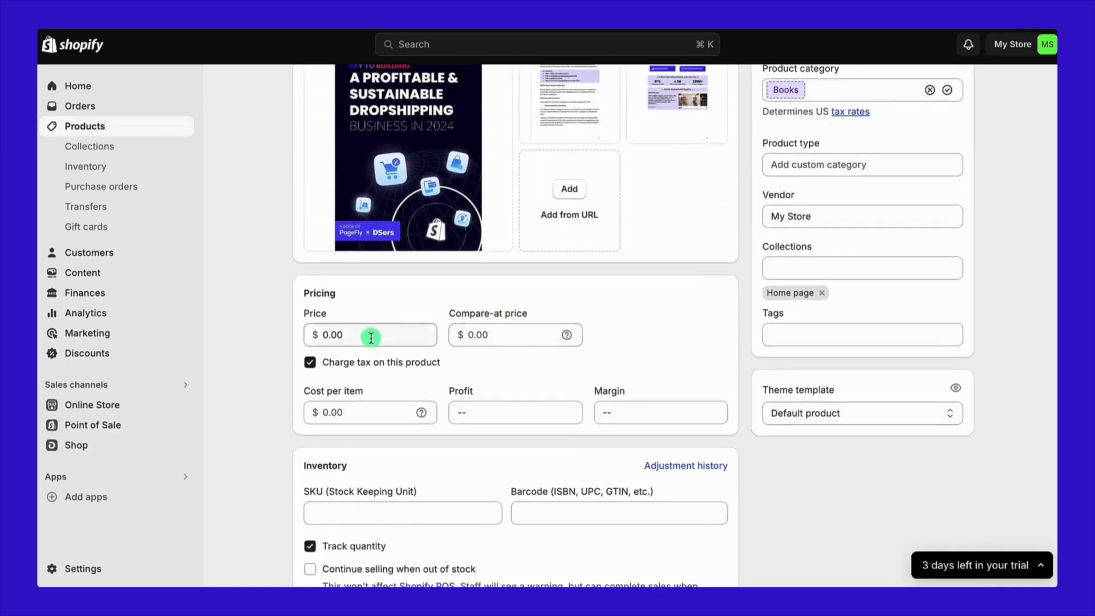
pyautogui.click(370, 338)
pyautogui.write('19.99')
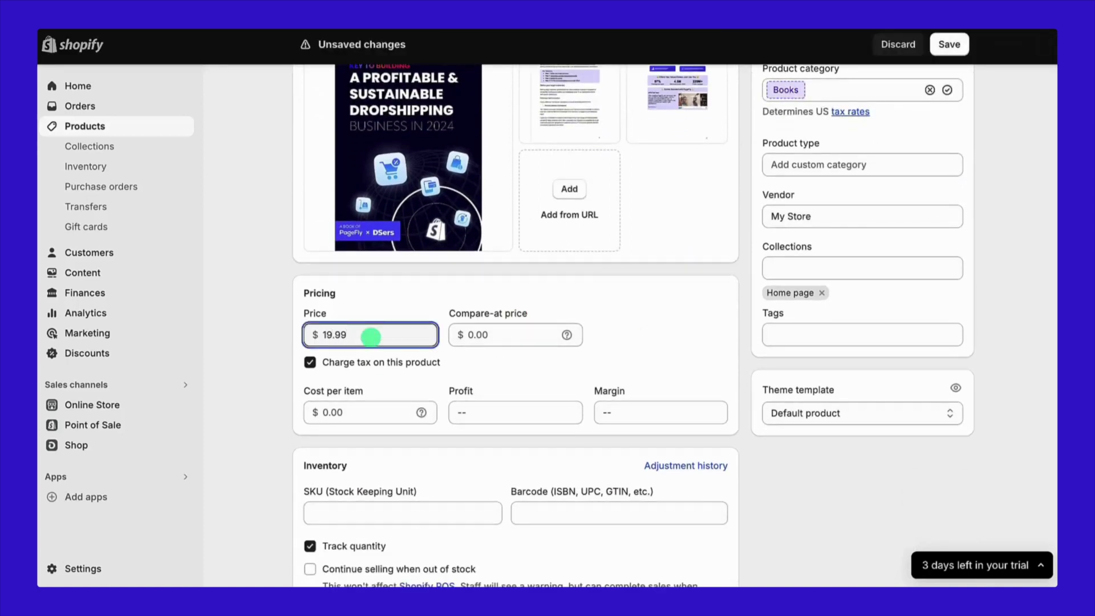
pyautogui.scroll(-2, 371, 338)
pyautogui.scroll(-3, 367, 365)
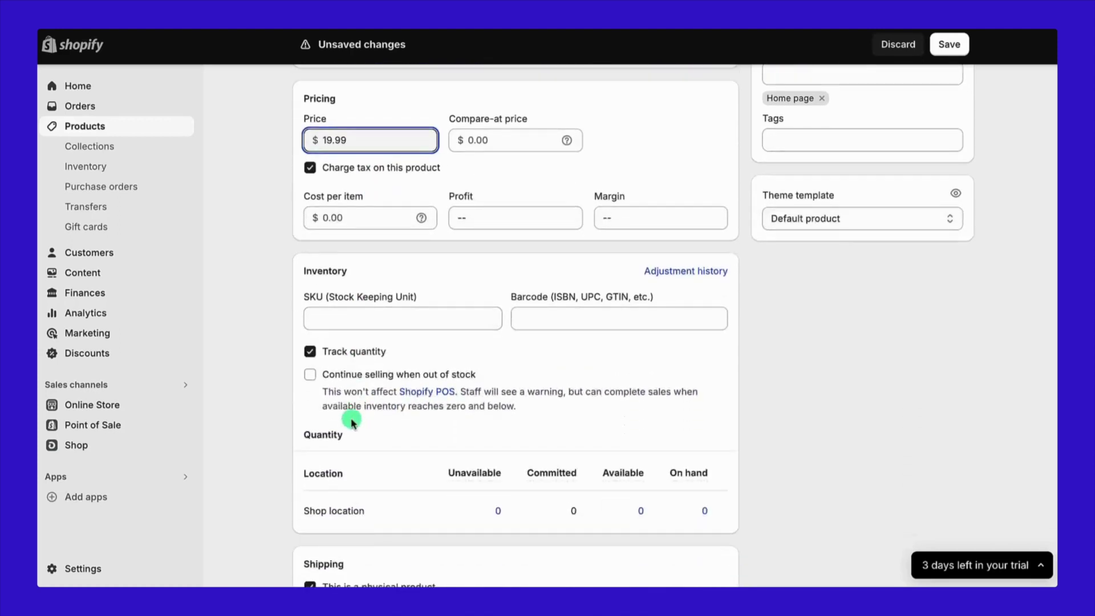
pyautogui.click(310, 351)
pyautogui.scroll(-2, 313, 356)
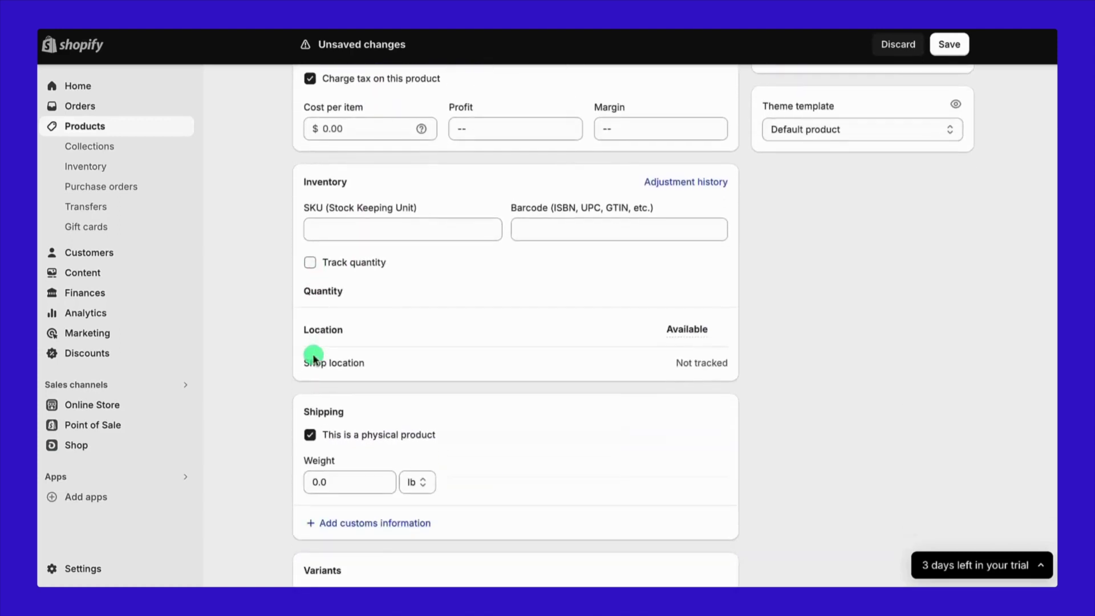
pyautogui.click(313, 434)
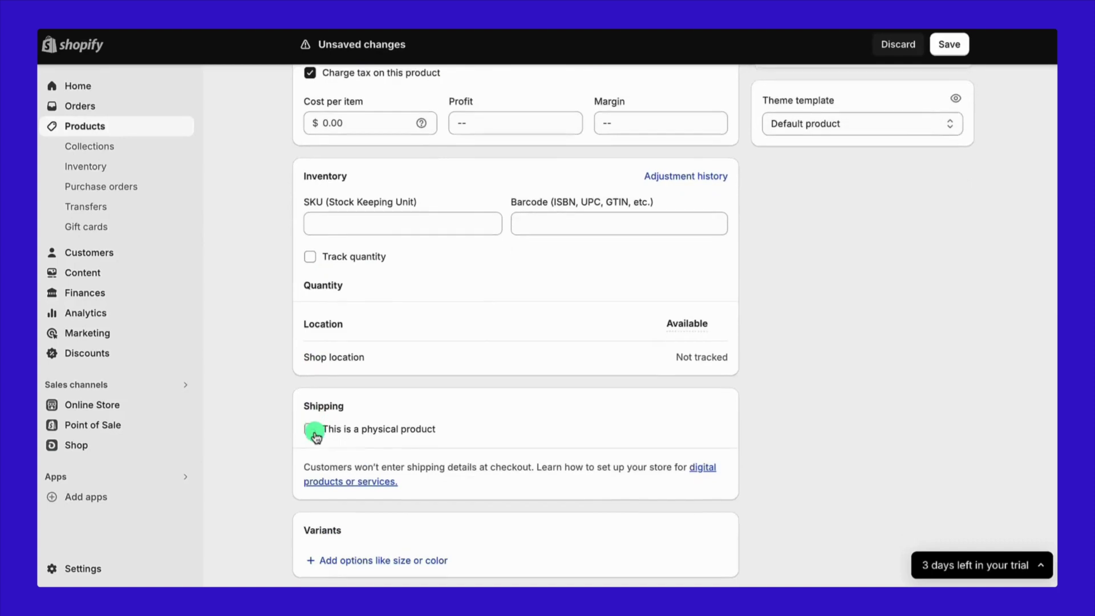
pyautogui.scroll(-3, 315, 436)
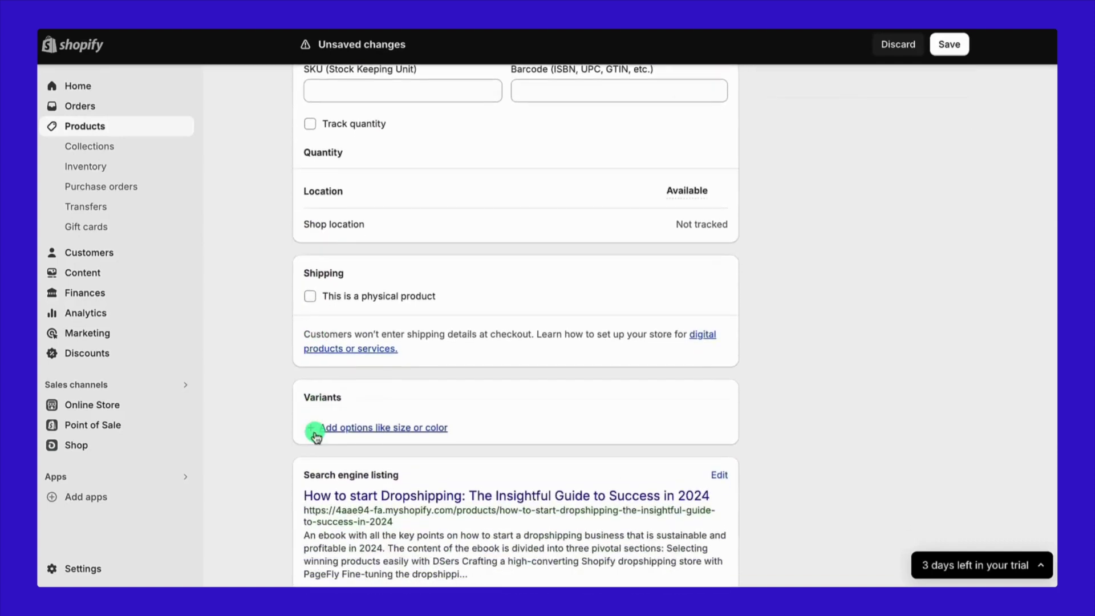
pyautogui.scroll(-1, 315, 436)
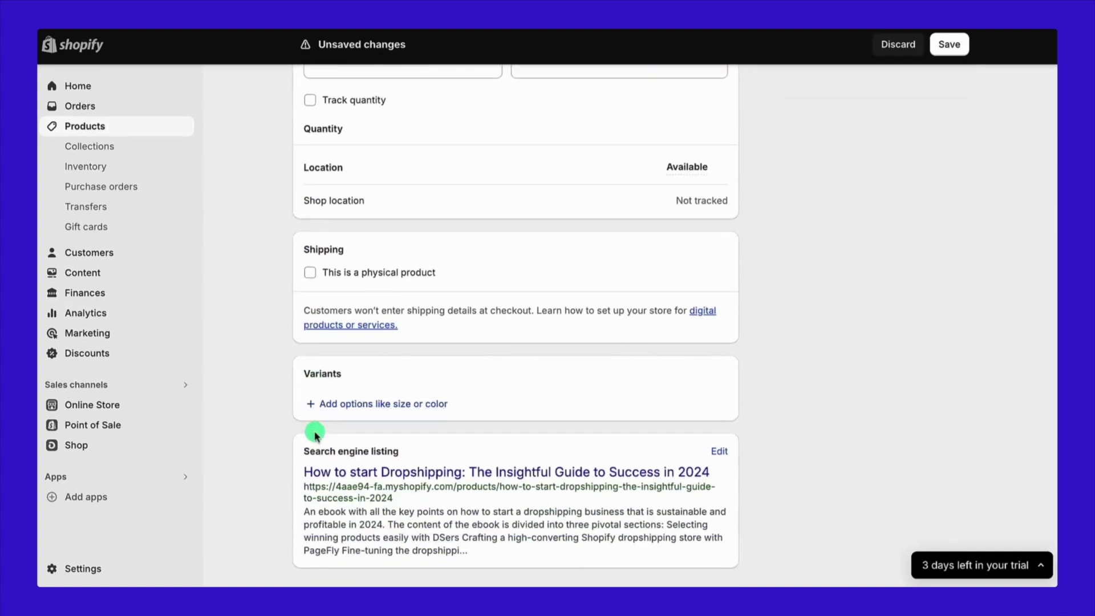
pyautogui.scroll(-1, 315, 436)
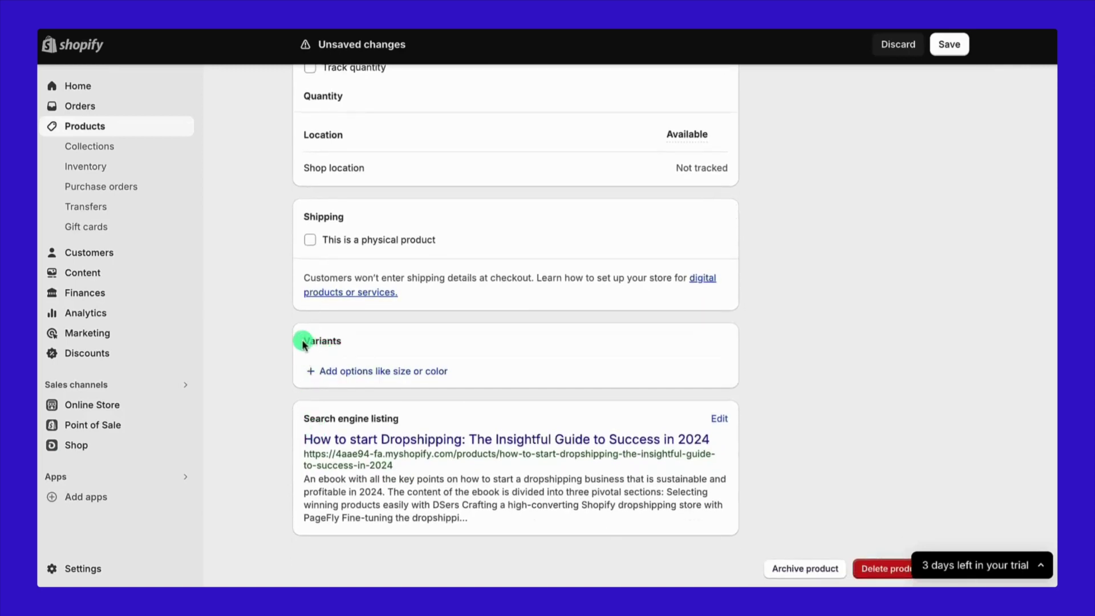
pyautogui.moveTo(303, 340); pyautogui.dragTo(338, 348)
# Add a Color option with values Black and White to create variants
pyautogui.click(354, 372)
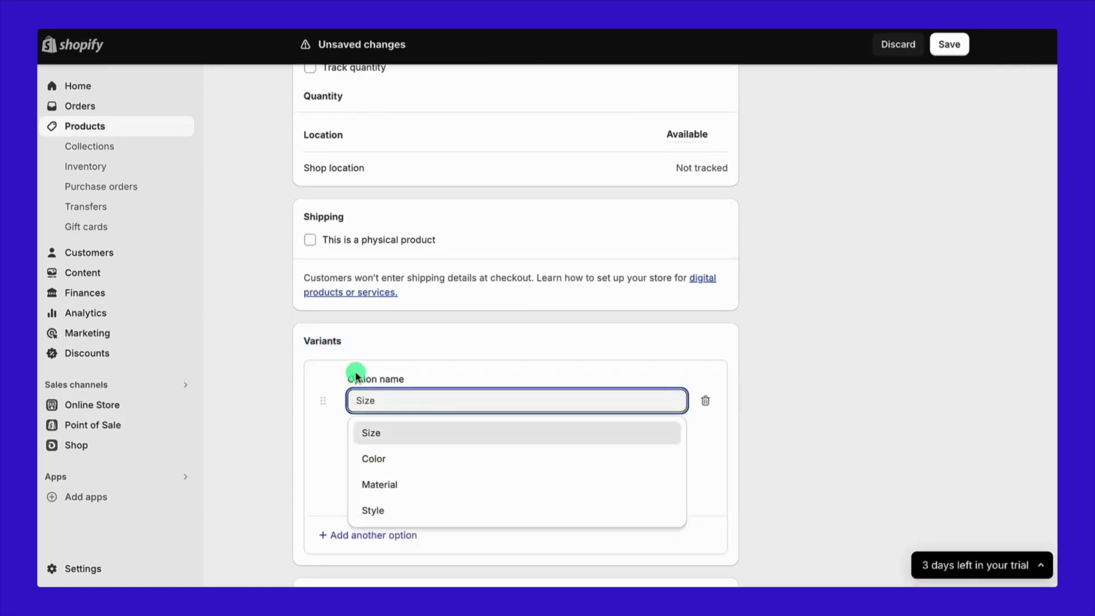
pyautogui.scroll(-1, 430, 398)
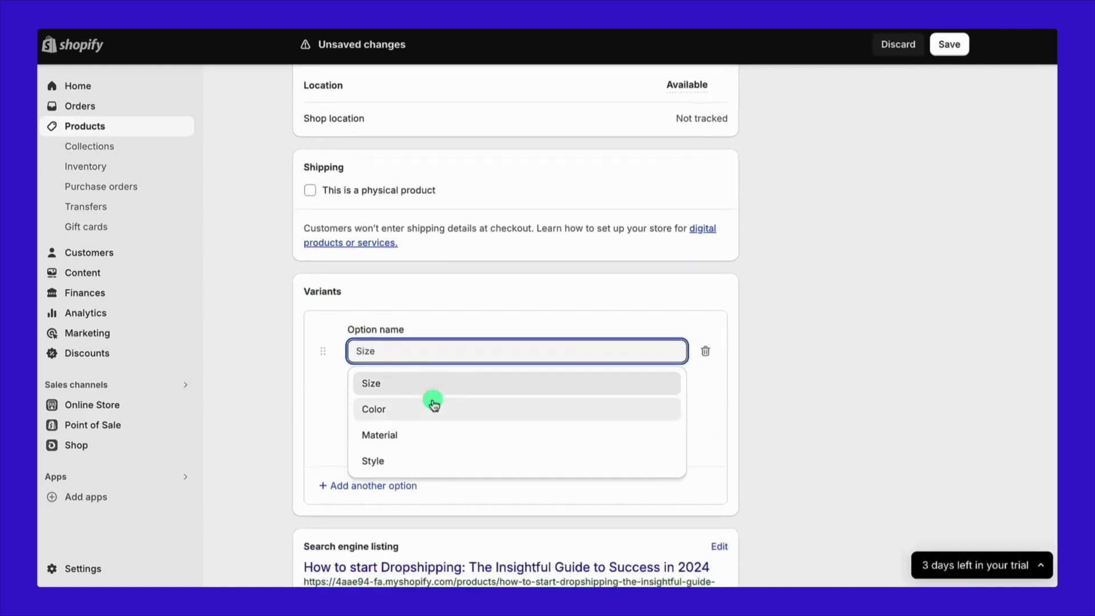
pyautogui.click(413, 414)
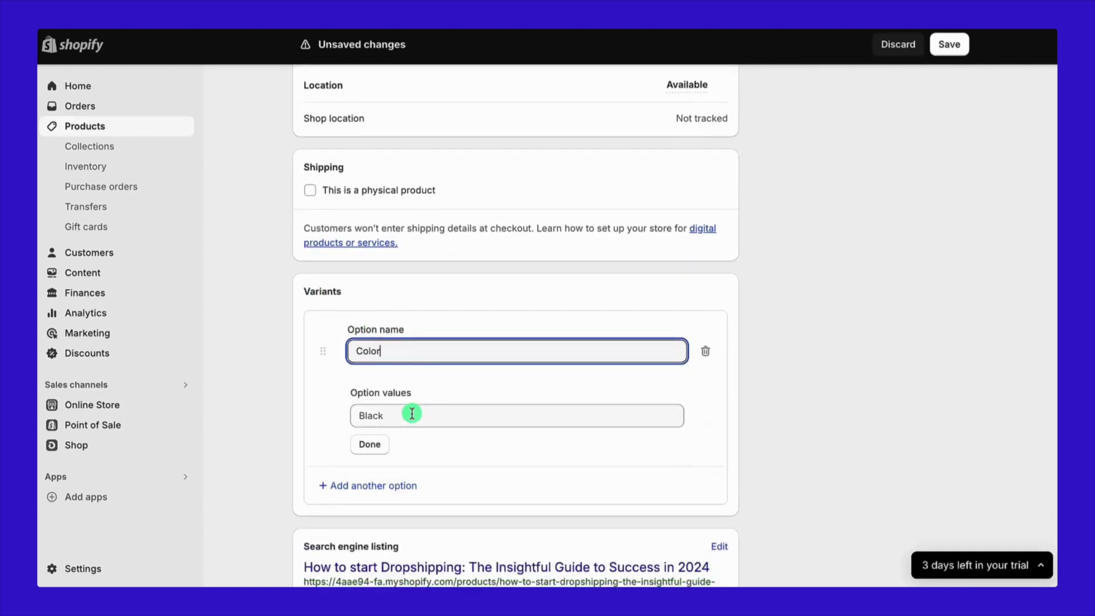
pyautogui.click(411, 414)
pyautogui.write('Black')
pyautogui.click(415, 439)
pyautogui.write('White')
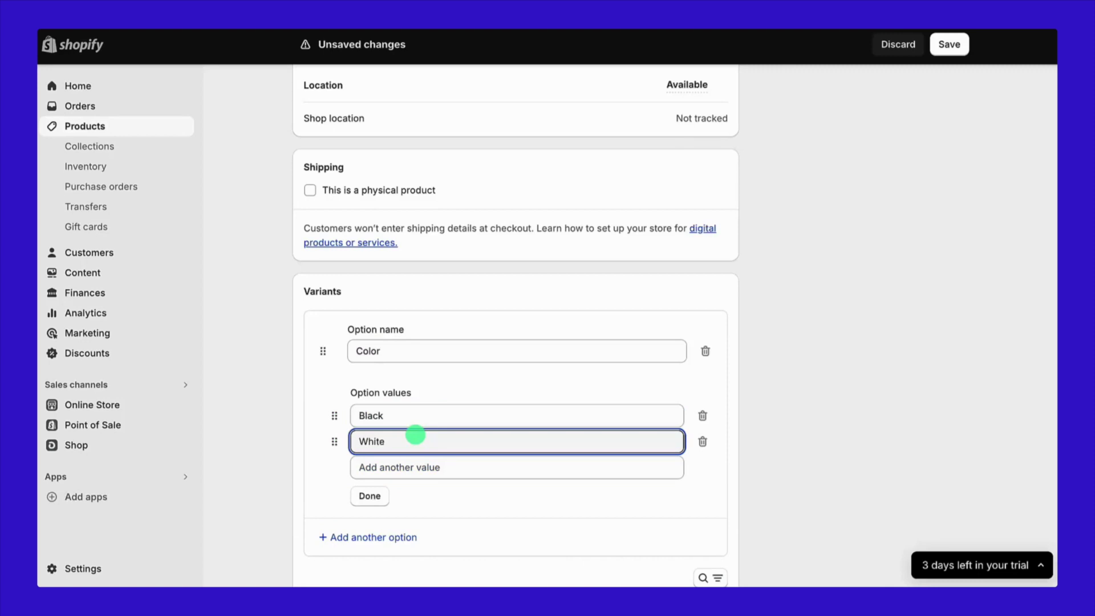
pyautogui.click(368, 495)
pyautogui.scroll(-2, 364, 491)
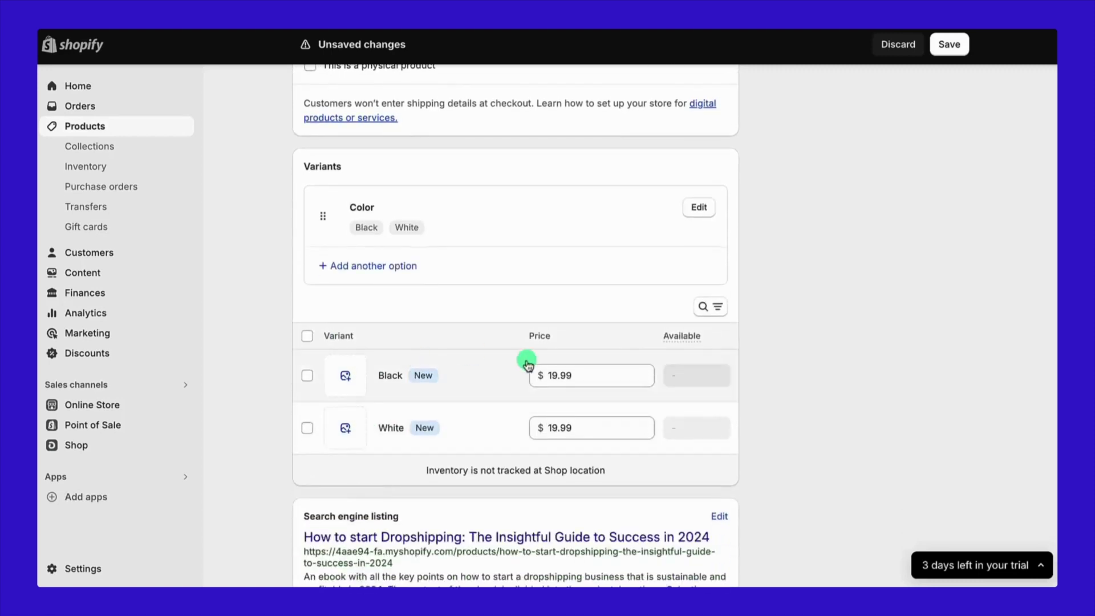
# Assign the ebook cover image to the Black variant
pyautogui.click(582, 374)
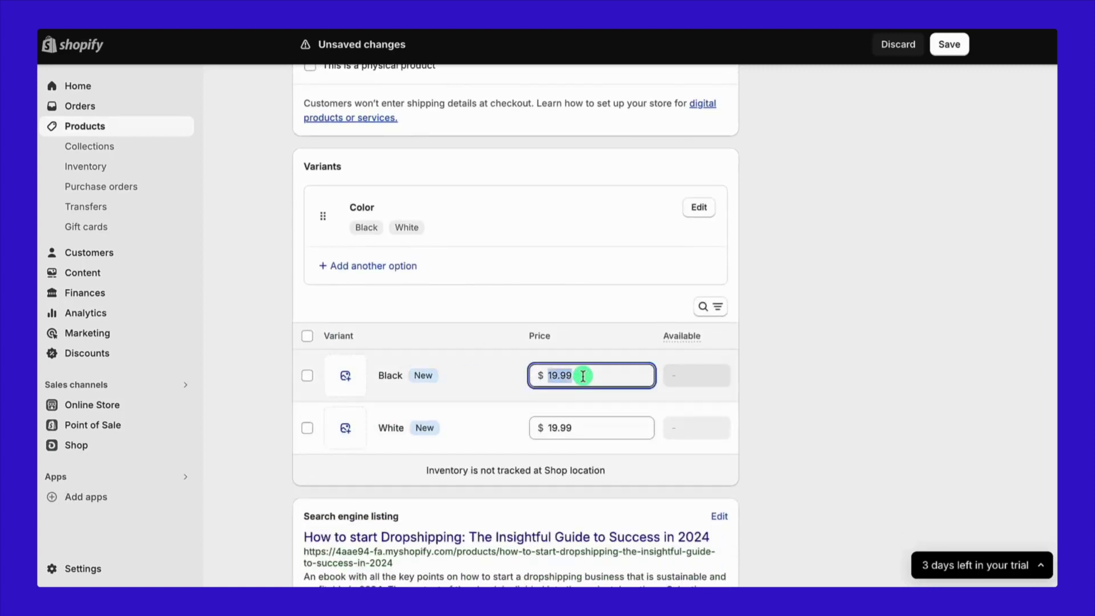
pyautogui.click(360, 375)
pyautogui.click(630, 340)
pyautogui.click(865, 523)
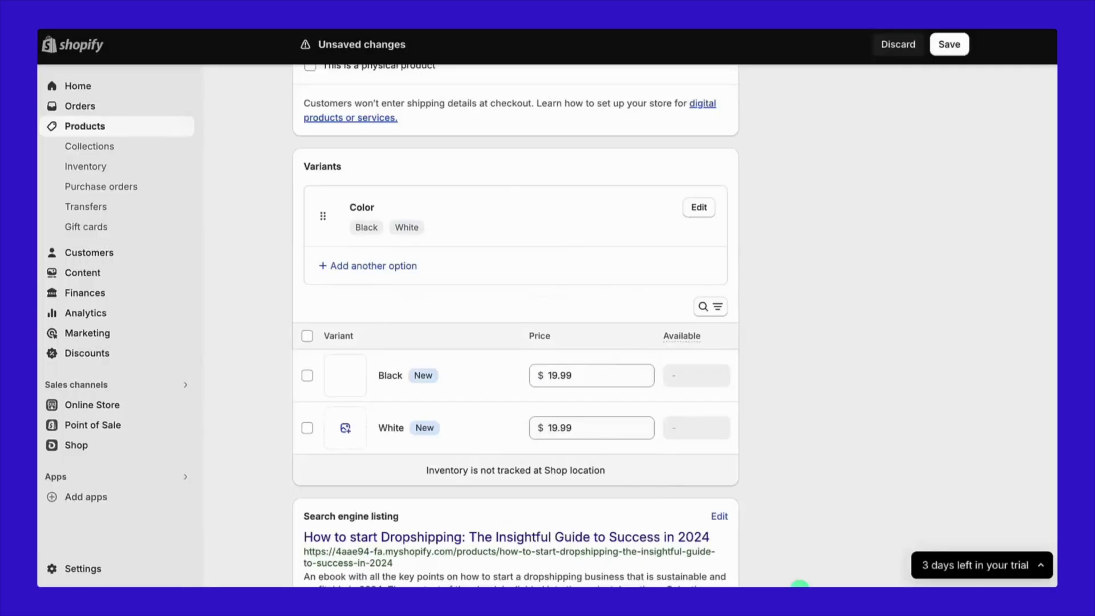
# Replace the search listing's meta description with the shorter 244-character text
pyautogui.scroll(-2, 549, 459)
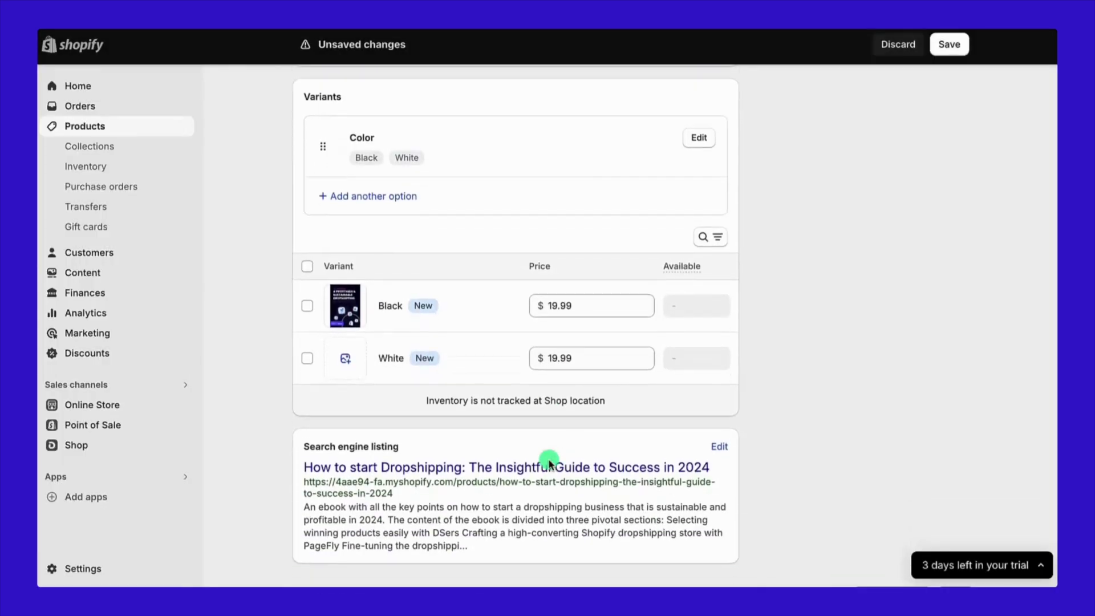
pyautogui.scroll(-1, 549, 462)
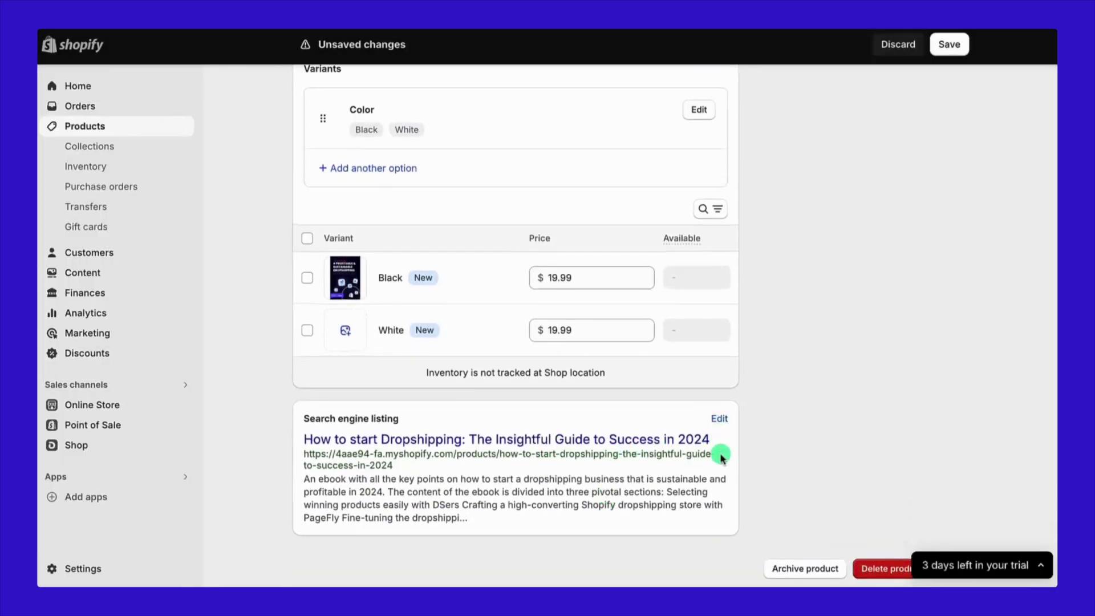
pyautogui.click(719, 422)
pyautogui.scroll(-3, 721, 426)
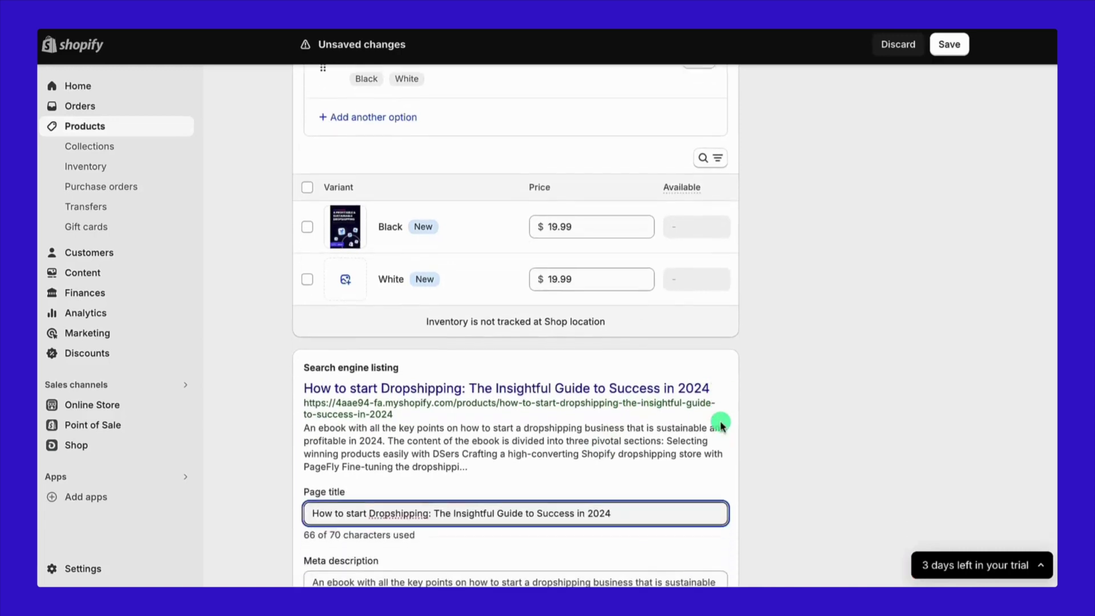
pyautogui.scroll(-2, 719, 422)
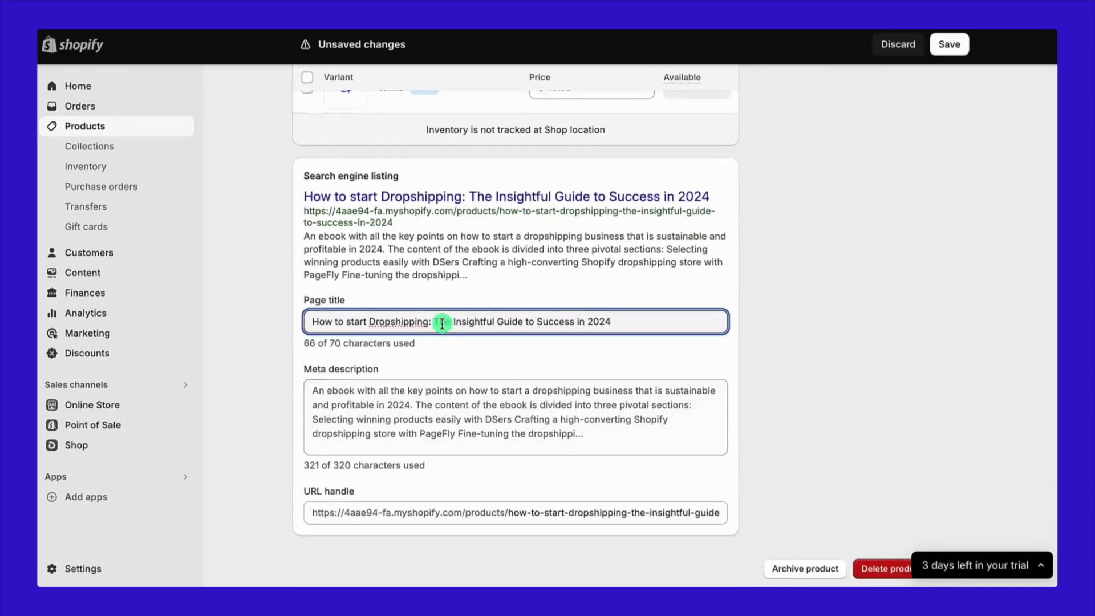
pyautogui.click(354, 408)
pyautogui.write("An ebook with all the key points on how to start a dropshipping business that is sustainable and profitable in 2024. The content of the ebook is divided into three pivotal sections: Selecting winning products easily with DSers Crafting a high-converting Shopify dropshipping store with PageFly Fine-tuning the dropshipping process. This guide isn't just about the basics. It's a comprehensive toolkit for navigating the dynamic world of dropshipping, offering wisdom for a journey from zero to hero.")
pyautogui.hotkey('ctrl', 'a')
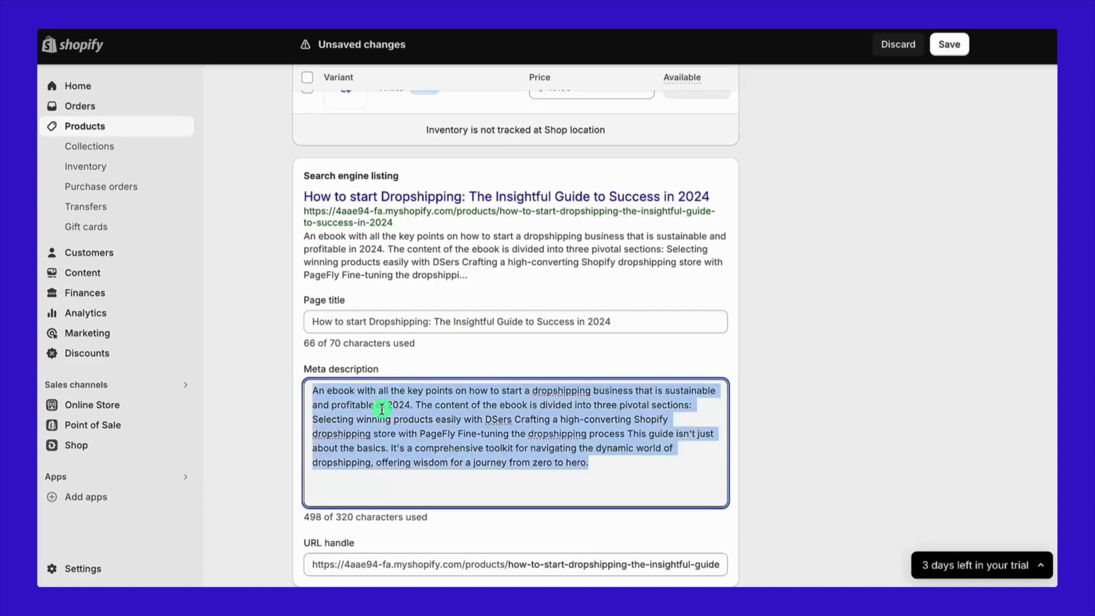
pyautogui.press('BackSpace')
pyautogui.write("An ebook with all the key points on how to start a dropshipping business that is sustainable and profitable in 2024. It's a comprehensive toolkit for navigating the dynamic world of dropshipping, offering wisdom for a journey from zero to hero.")
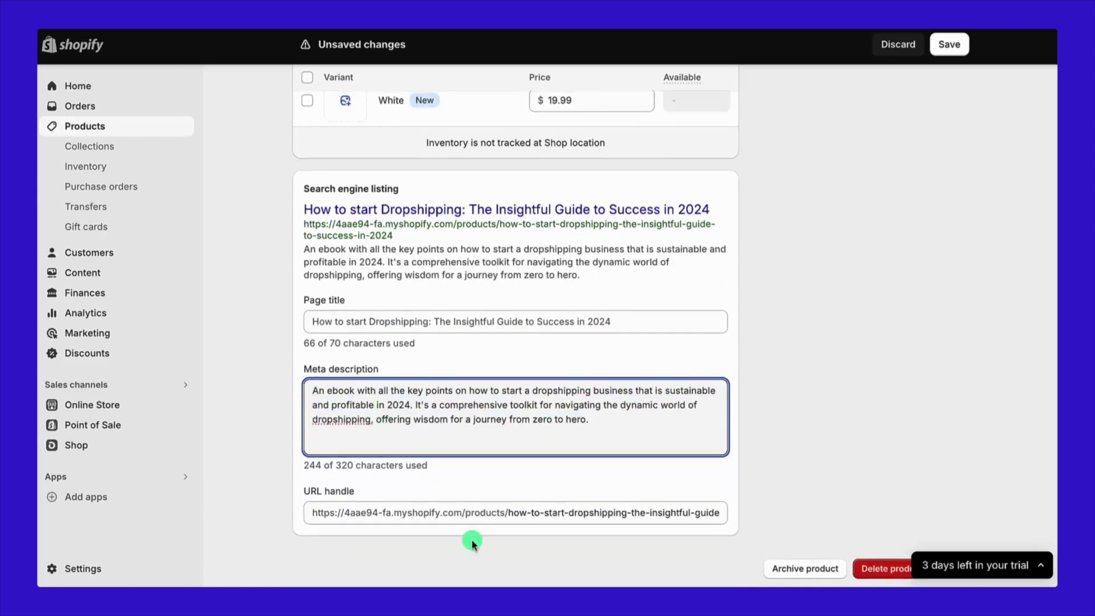
# Trim the URL handle to how-to-start-dropshipping and save the product
pyautogui.moveTo(623, 512); pyautogui.dragTo(772, 518)
pyautogui.press('BackSpace')
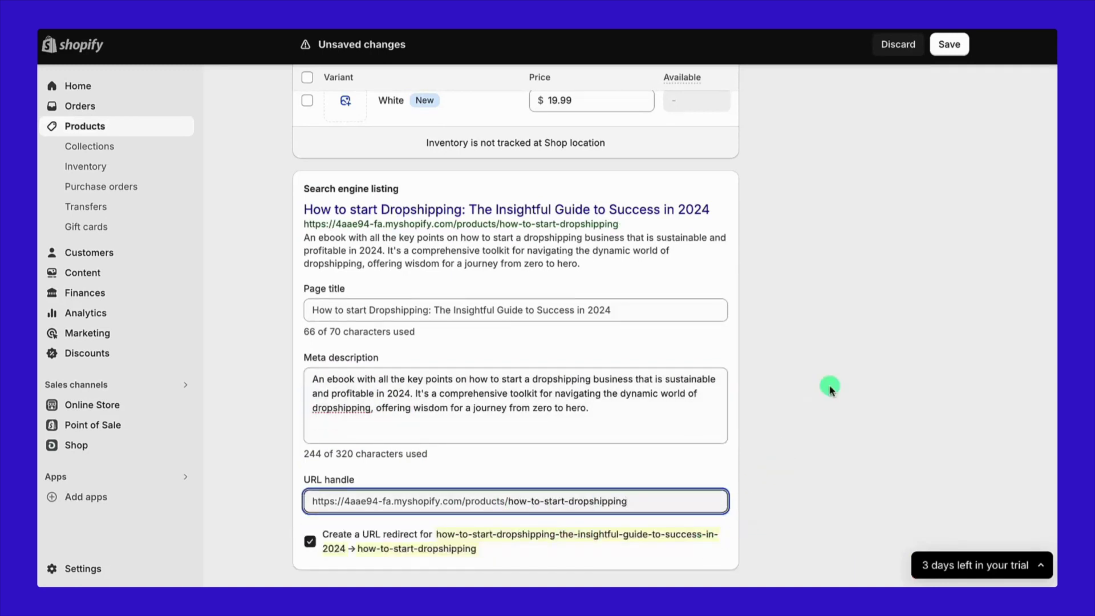
pyautogui.click(952, 54)
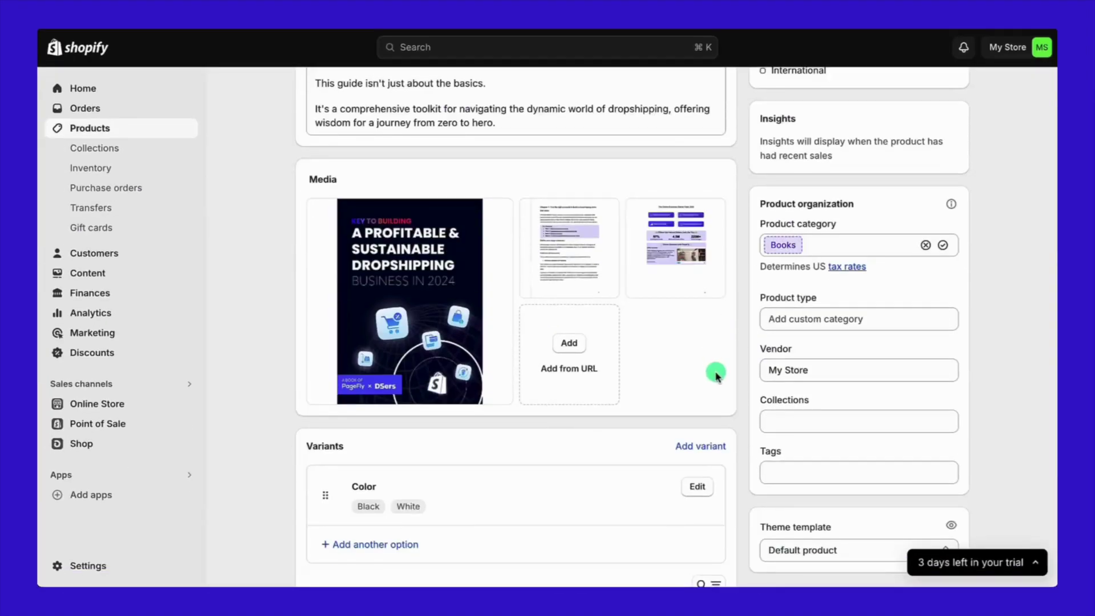
# Review the product organization section, highlighting the Collections and Tags fields
pyautogui.scroll(-1, 716, 374)
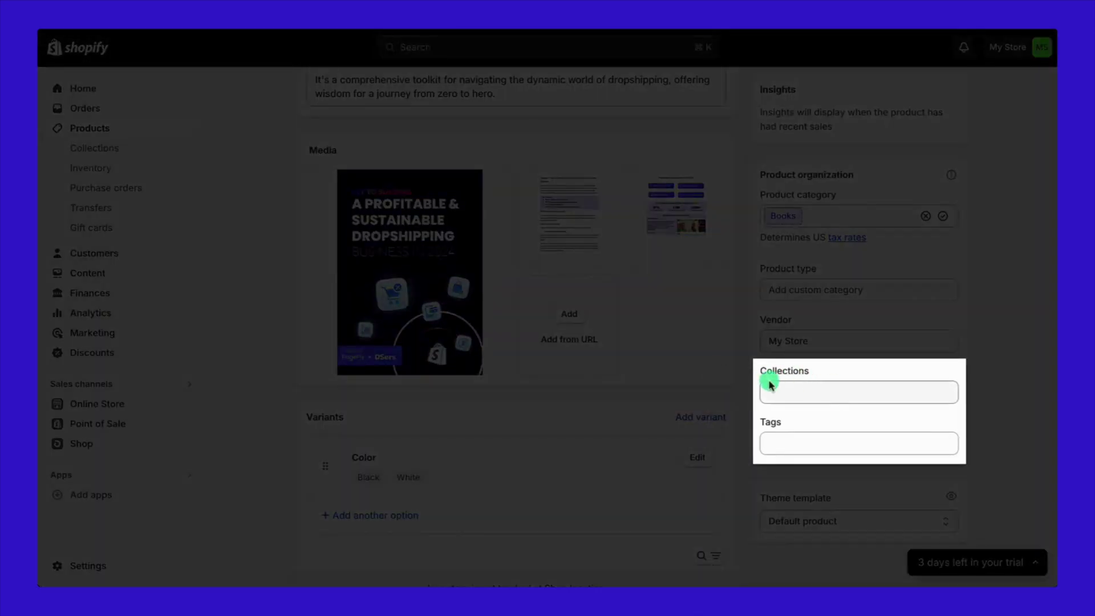
pyautogui.moveTo(761, 371); pyautogui.dragTo(810, 373)
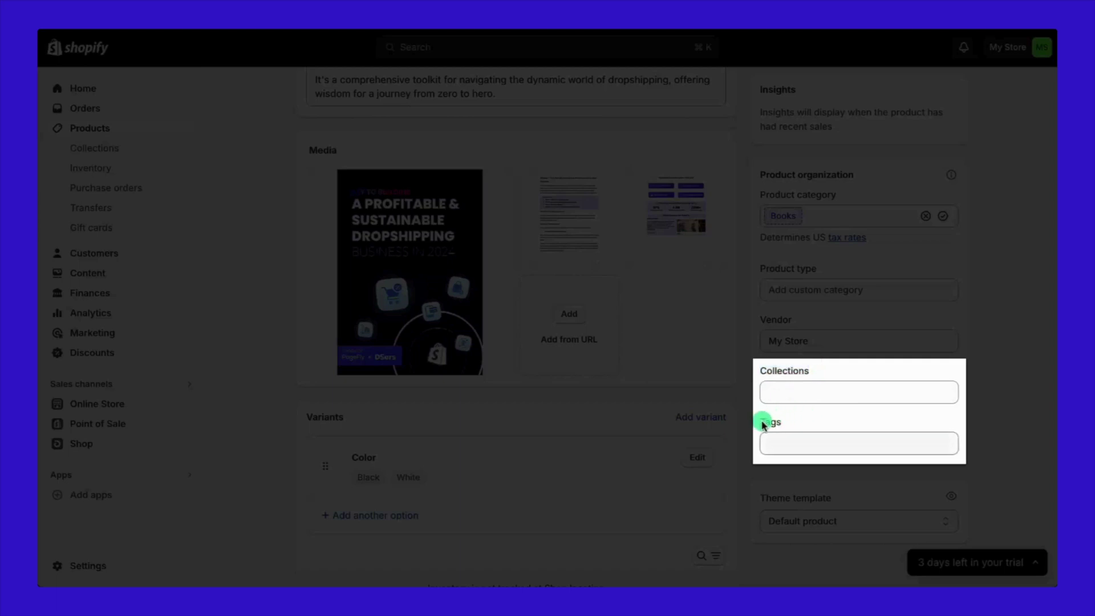
pyautogui.moveTo(763, 421); pyautogui.dragTo(783, 427)
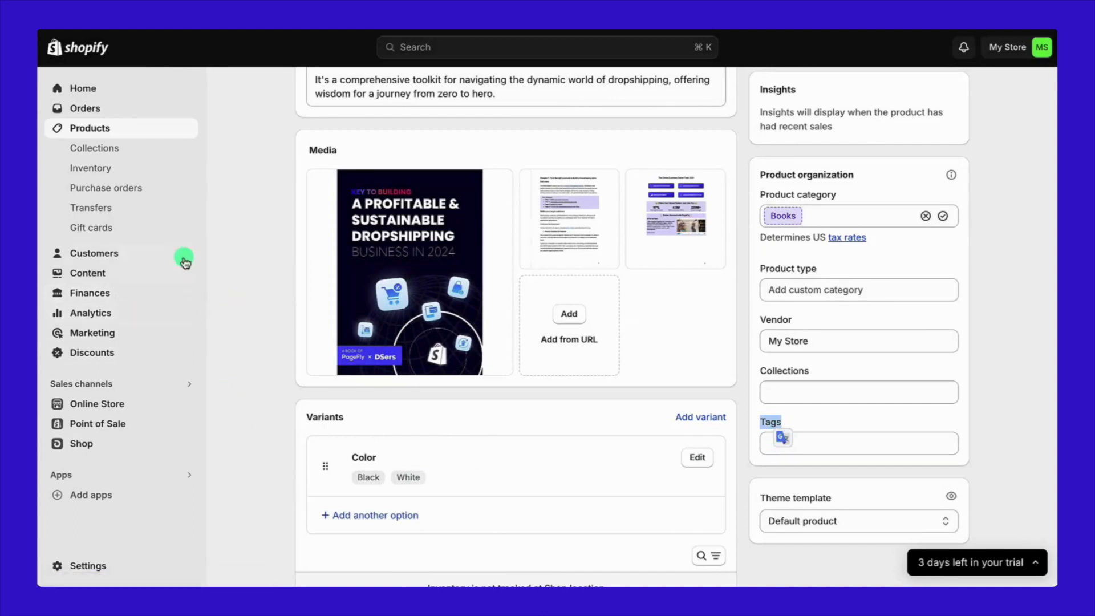
# Create a new collection titled eBooks and paste in its description
pyautogui.click(110, 136)
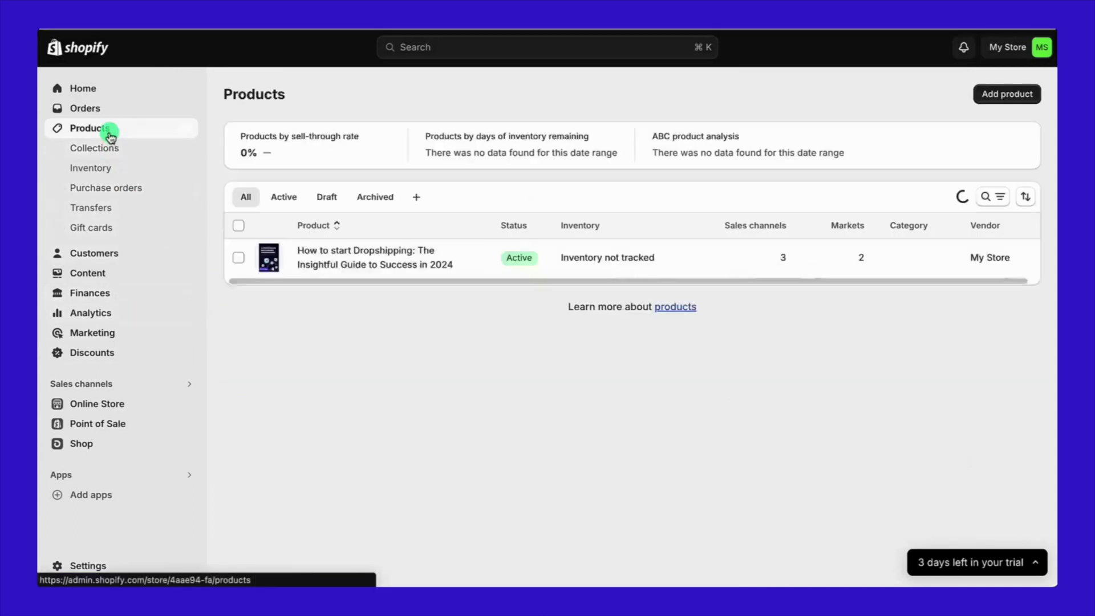
pyautogui.click(151, 147)
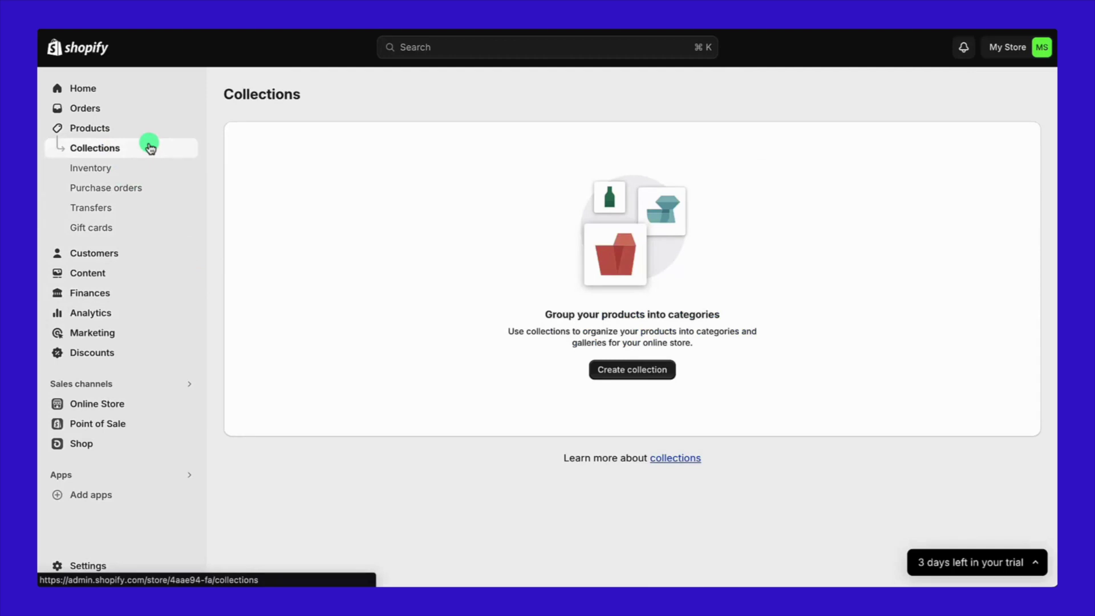
pyautogui.click(630, 374)
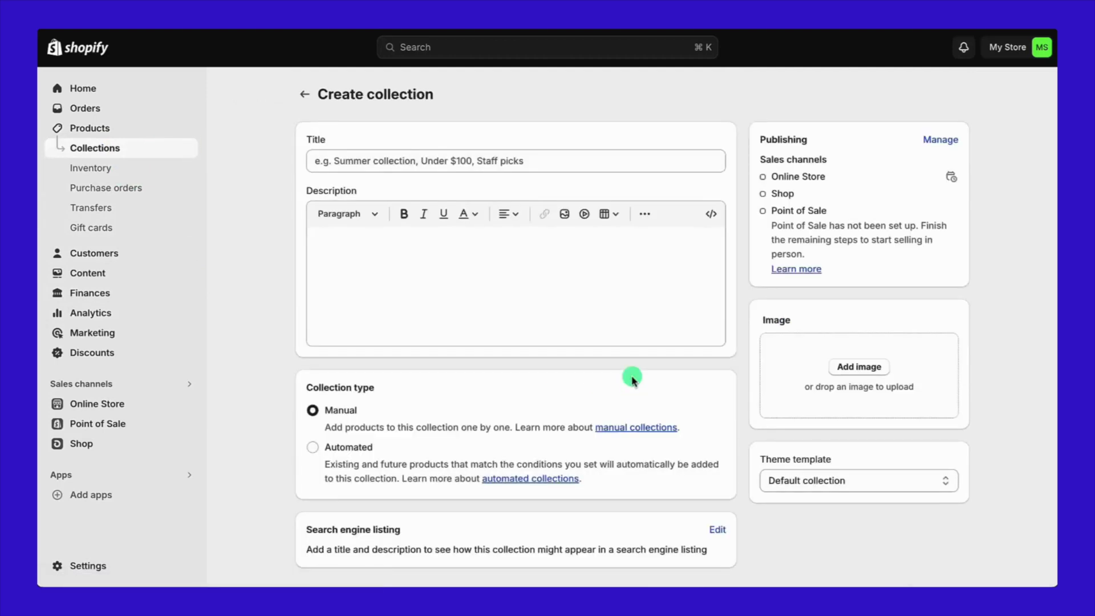
pyautogui.click(455, 160)
pyautogui.write('eBooks')
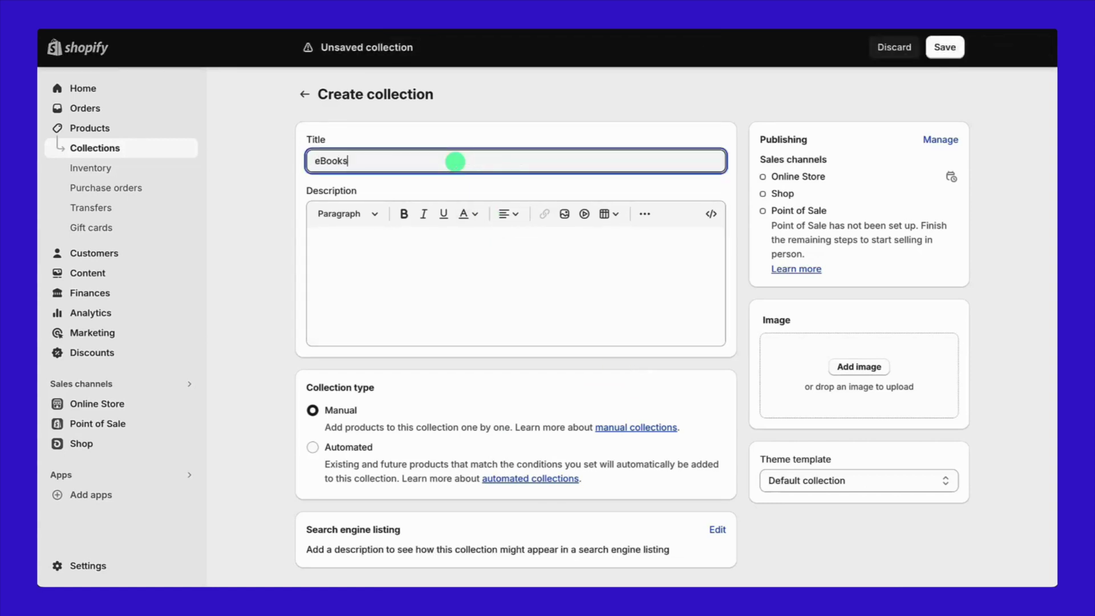
pyautogui.click(413, 292)
pyautogui.write('Explore our eBooks Collection, where each title is a gateway to new adventures, insights, and worlds across a wide range of genres. Dive into this meticulously selected library to satisfy your reading cravings with the convenience of digital access, anytime, anywhere.')
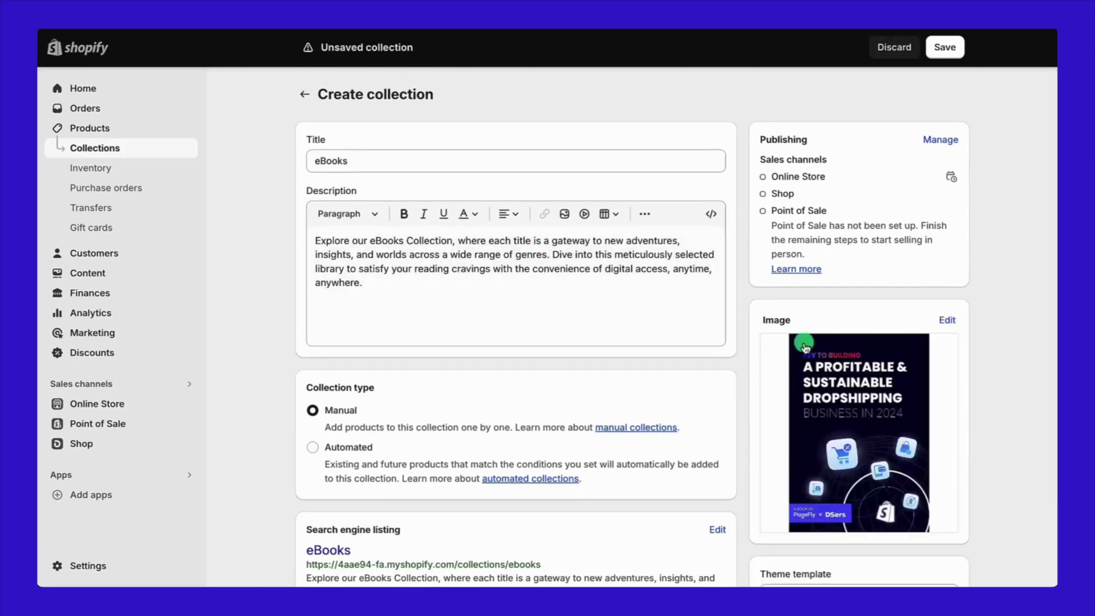
# Edit the alt text of the collection's ebook cover image
pyautogui.click(945, 320)
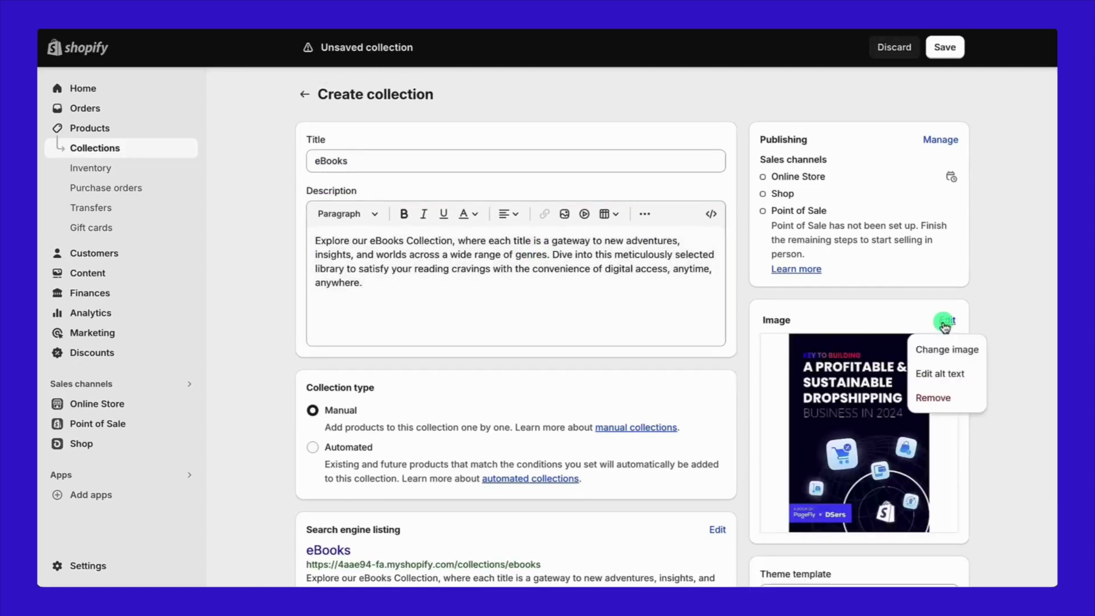
pyautogui.click(935, 372)
pyautogui.click(657, 236)
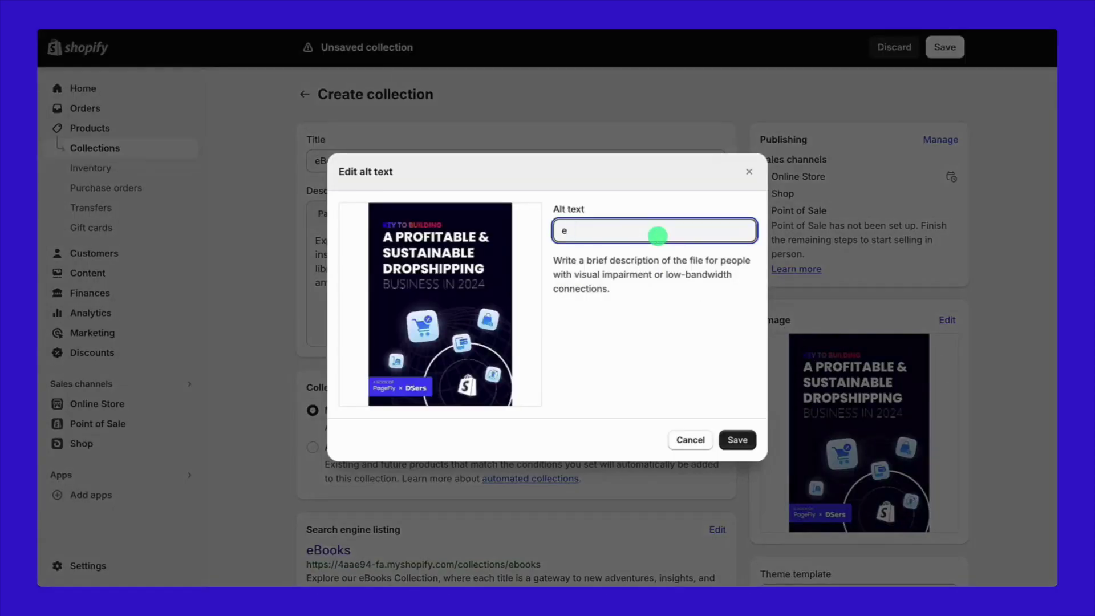
pyautogui.click(736, 441)
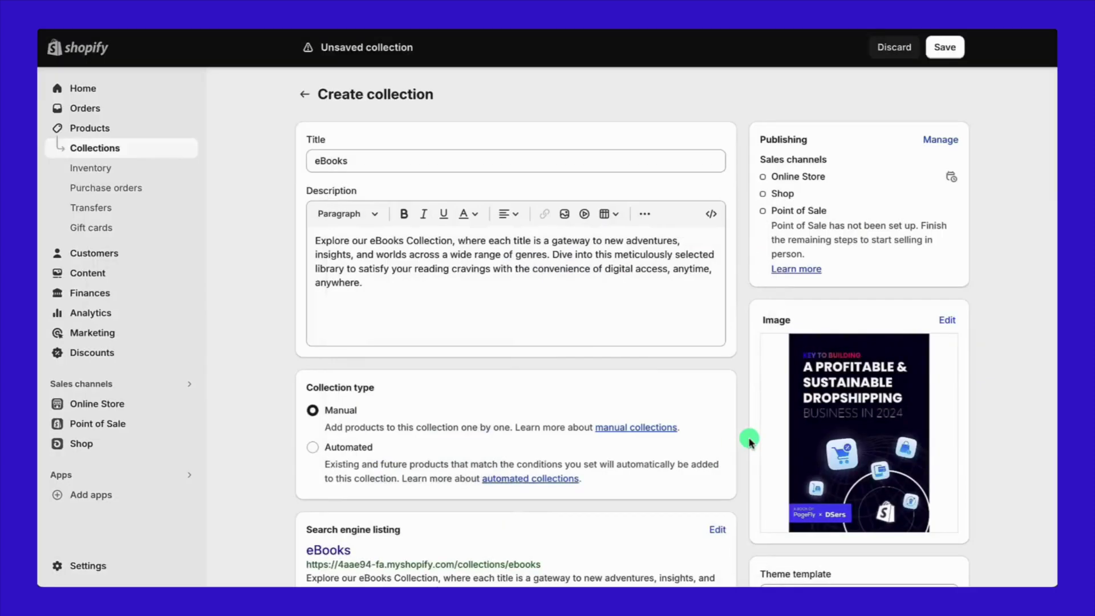
pyautogui.scroll(-3, 744, 443)
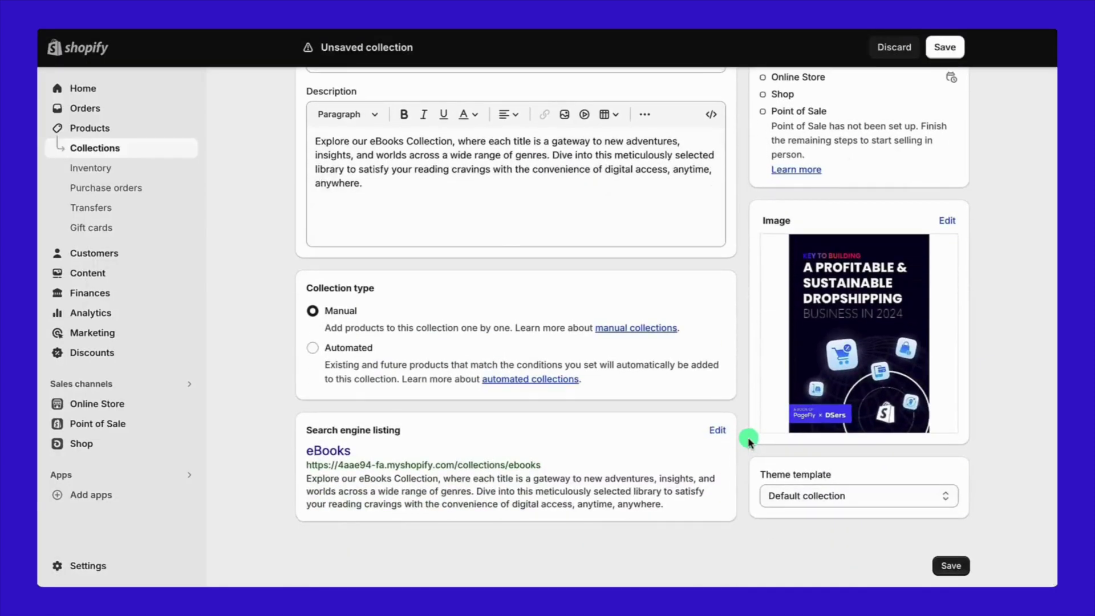
# Make the collection automated with product tag eBooks, save it, and return to Products
pyautogui.click(313, 349)
pyautogui.scroll(-1, 305, 345)
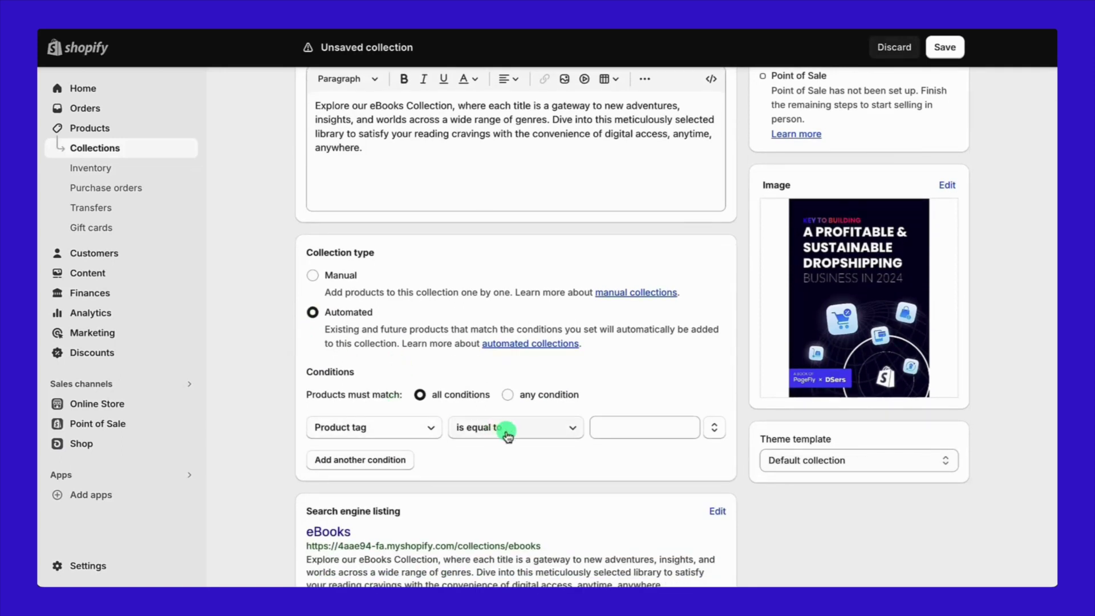
pyautogui.click(604, 428)
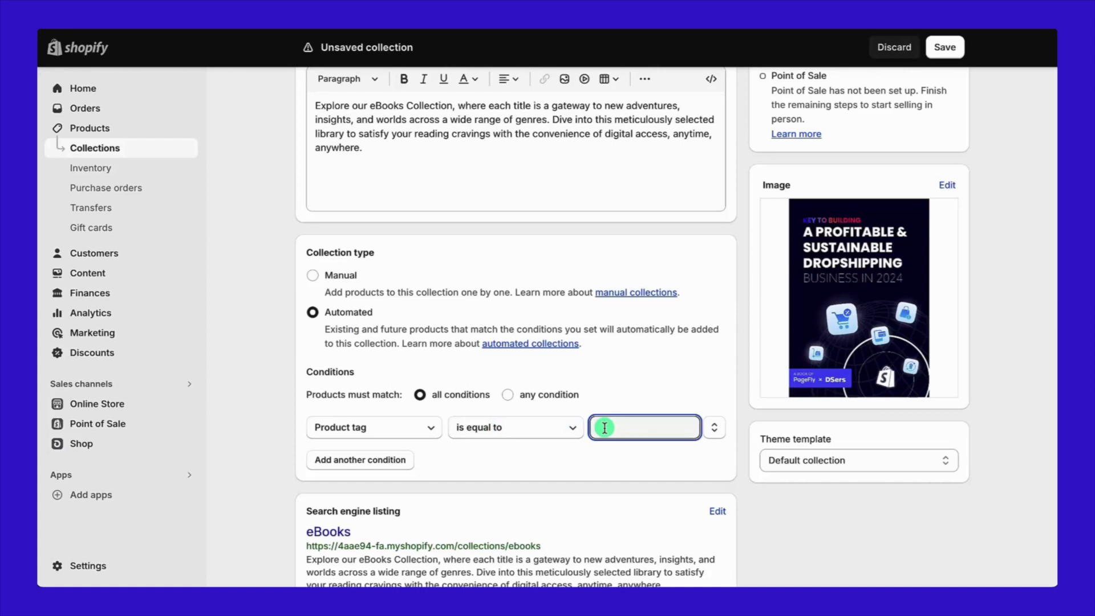
pyautogui.write('eBooks')
pyautogui.click(583, 471)
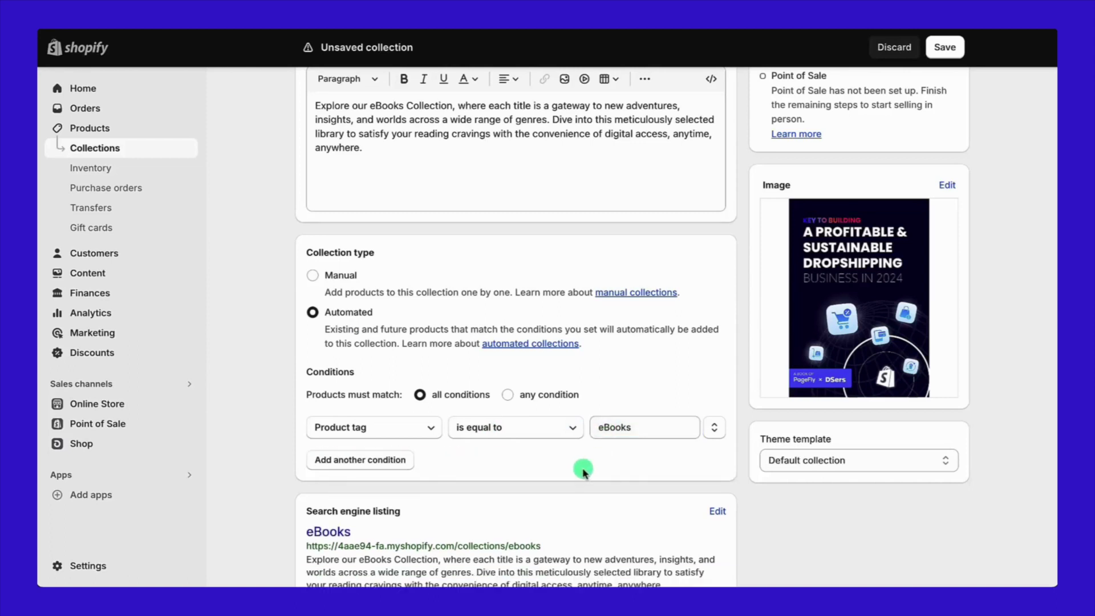
pyautogui.scroll(-2, 581, 469)
pyautogui.click(950, 565)
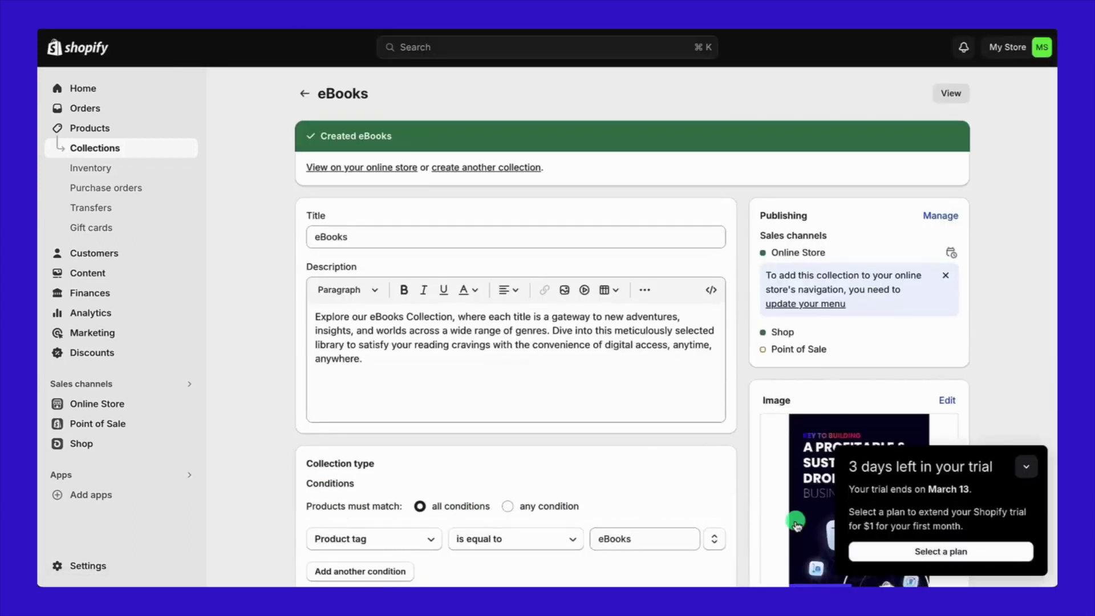
pyautogui.click(103, 134)
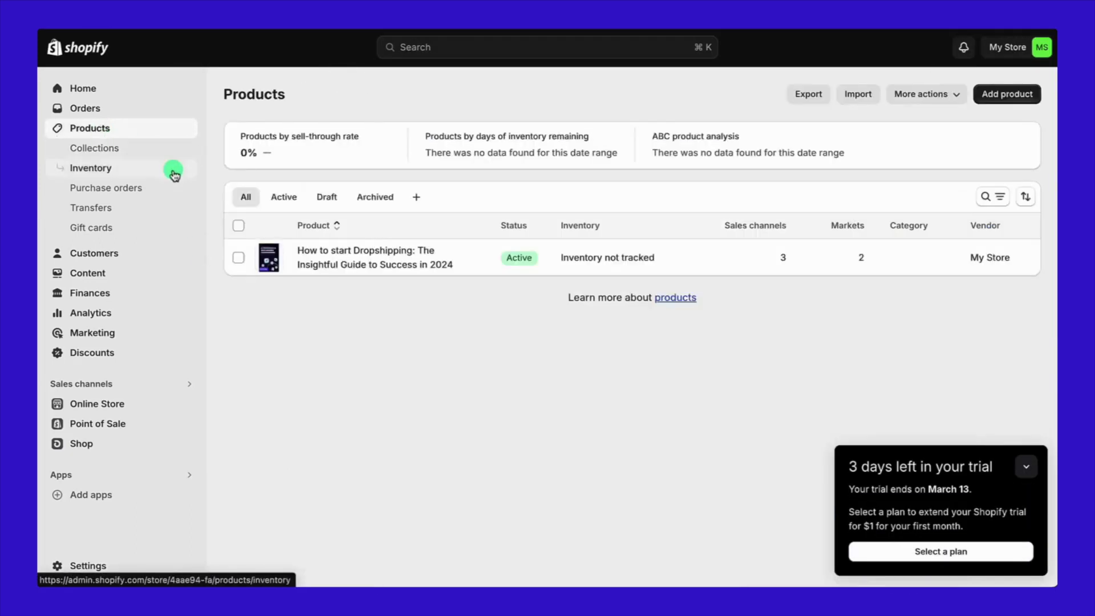
# Open the dropshipping guide product, add the eBooks tag, and save it
pyautogui.click(305, 255)
pyautogui.click(1025, 466)
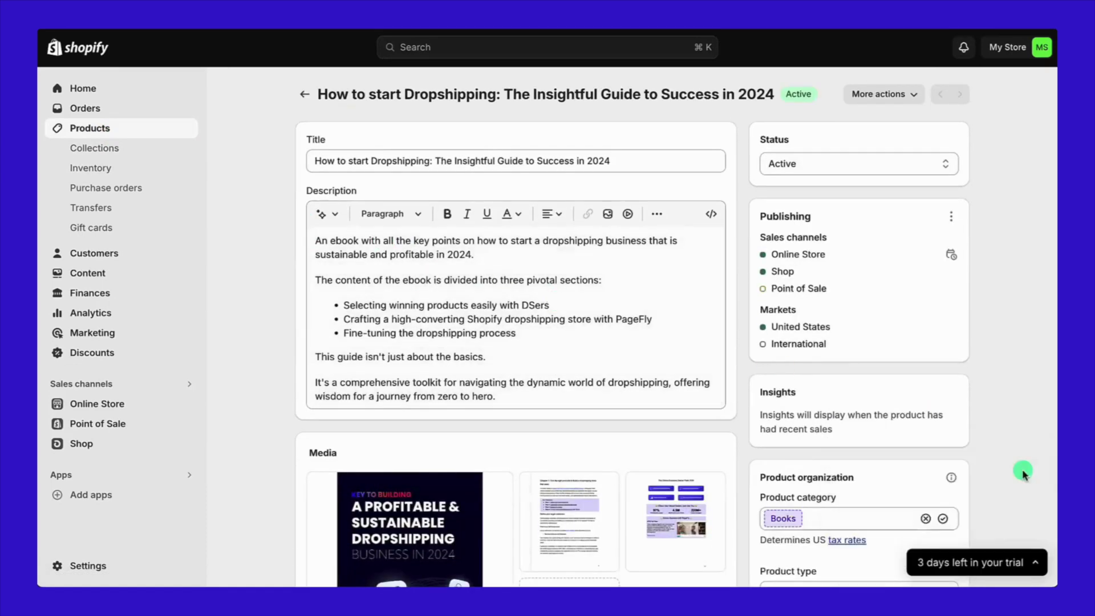
pyautogui.scroll(-5, 992, 467)
pyautogui.click(894, 472)
pyautogui.write('eBooks')
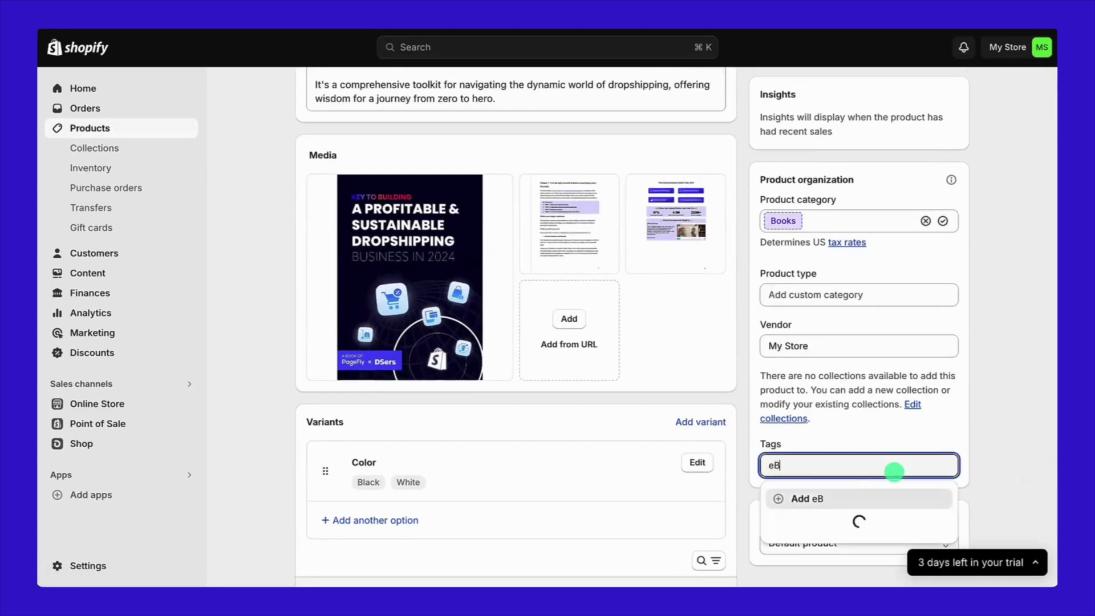
pyautogui.click(888, 496)
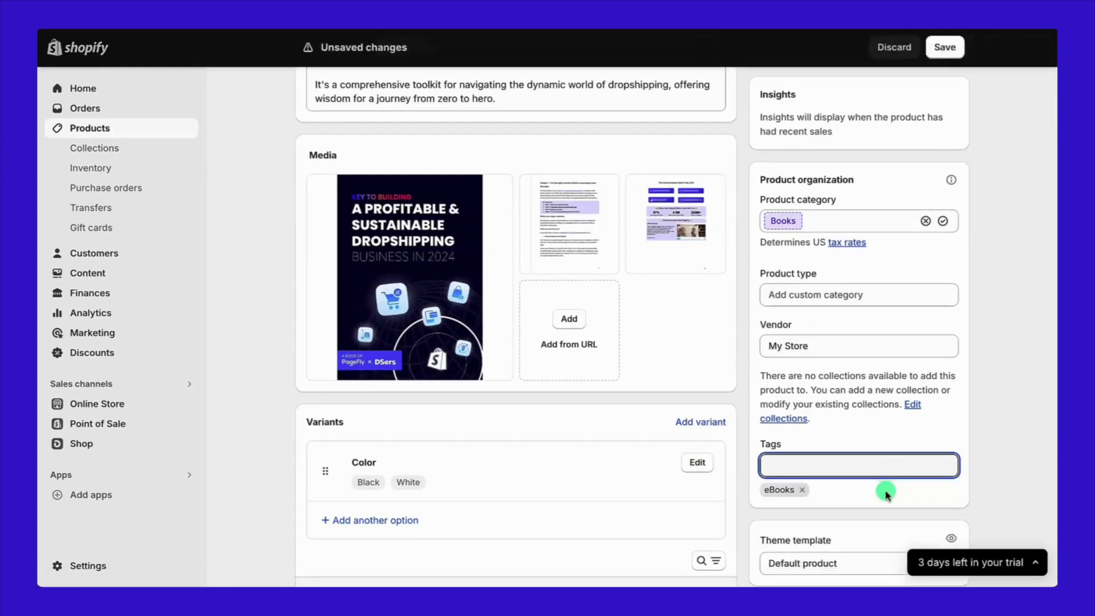
pyautogui.click(941, 57)
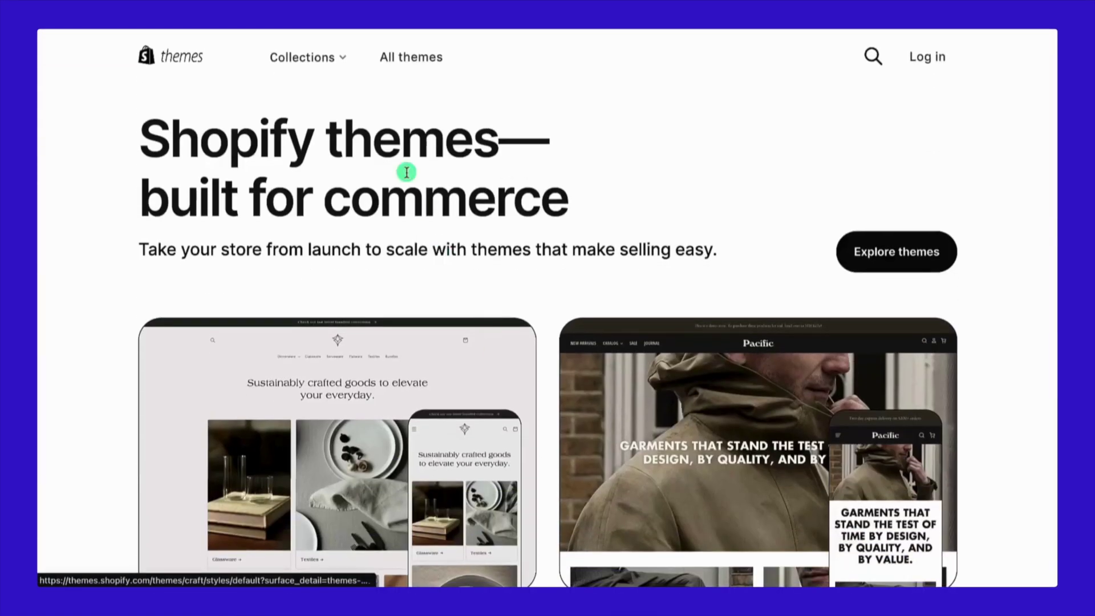
# Filter the full theme catalogue to Free themes and scroll through the 12 results
pyautogui.click(406, 68)
pyautogui.scroll(-2, 108, 290)
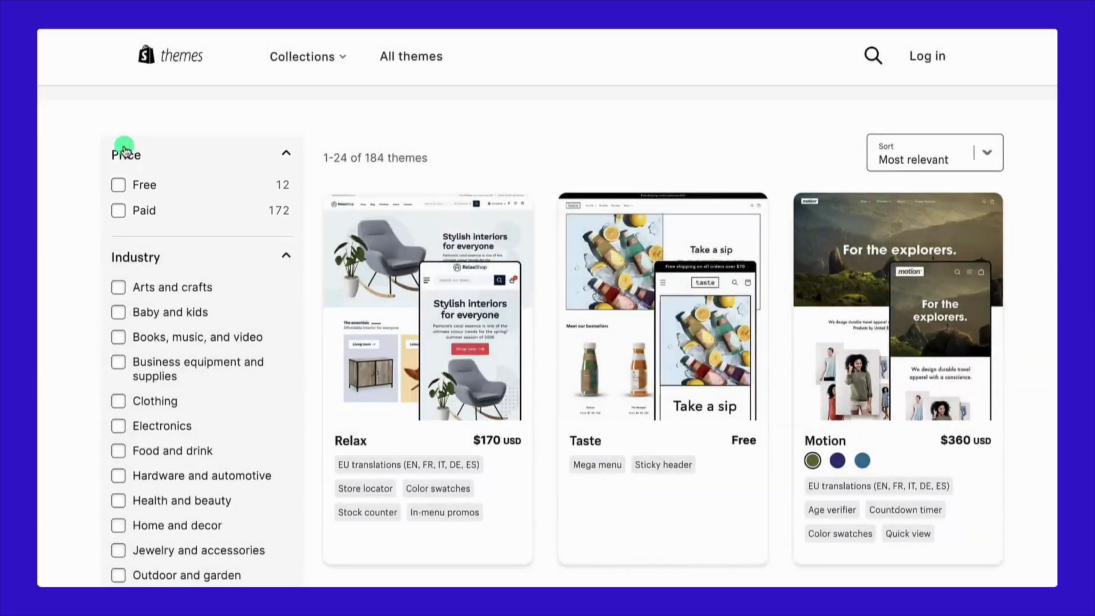
pyautogui.click(120, 182)
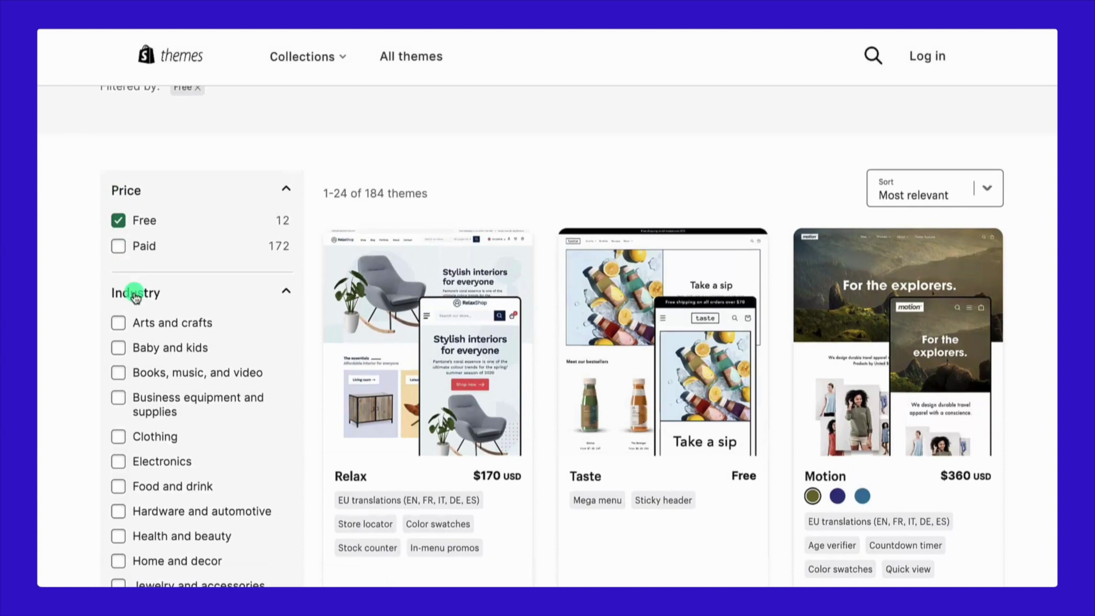
pyautogui.scroll(-7, 337, 382)
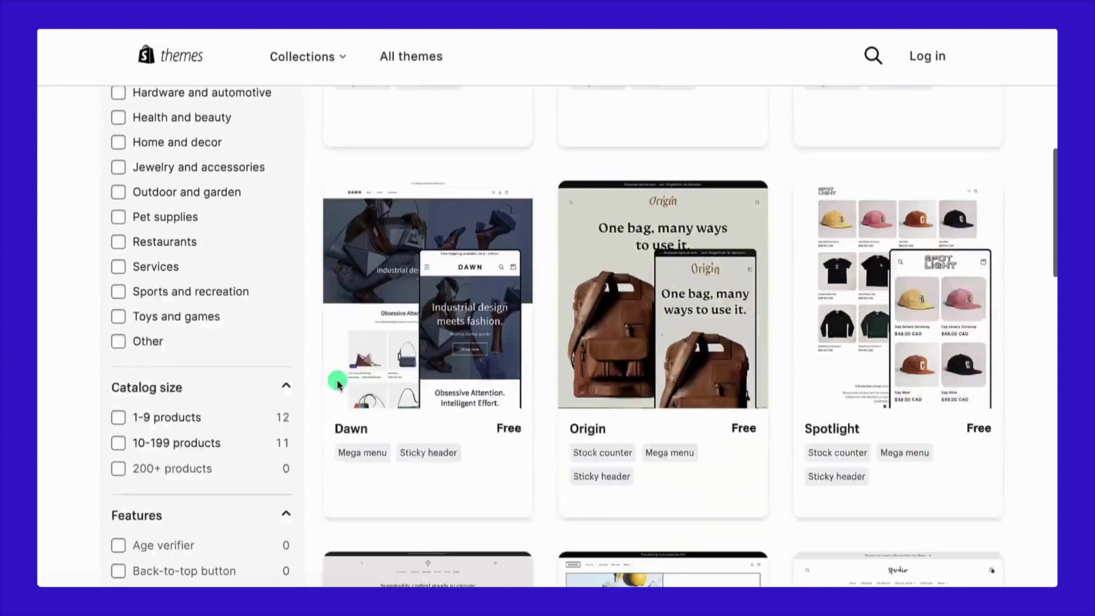
pyautogui.scroll(-7, 337, 381)
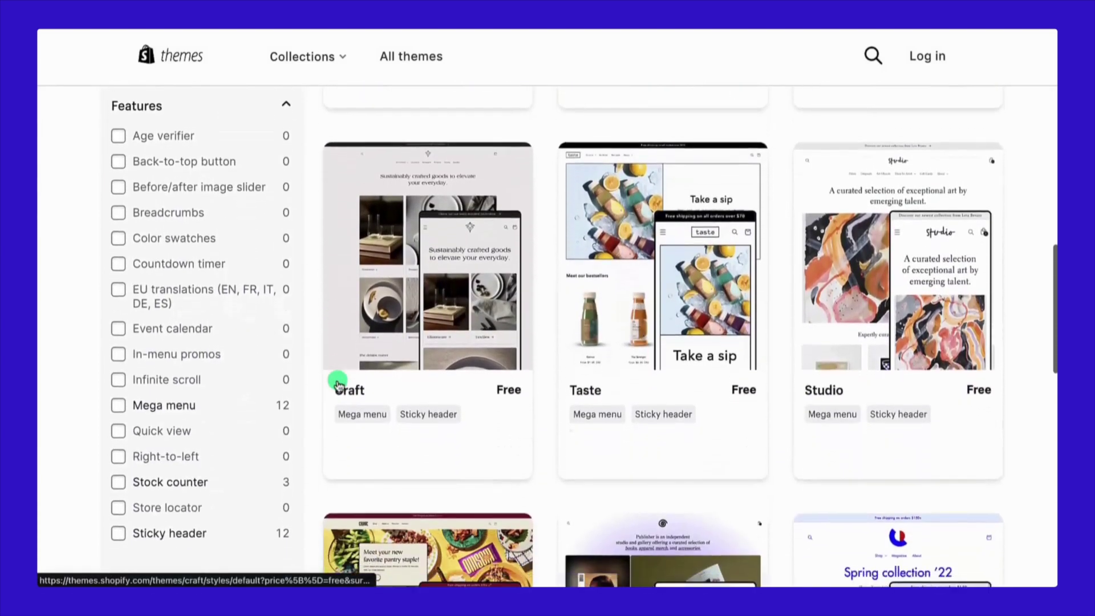
pyautogui.scroll(-2, 337, 382)
pyautogui.scroll(3, 337, 379)
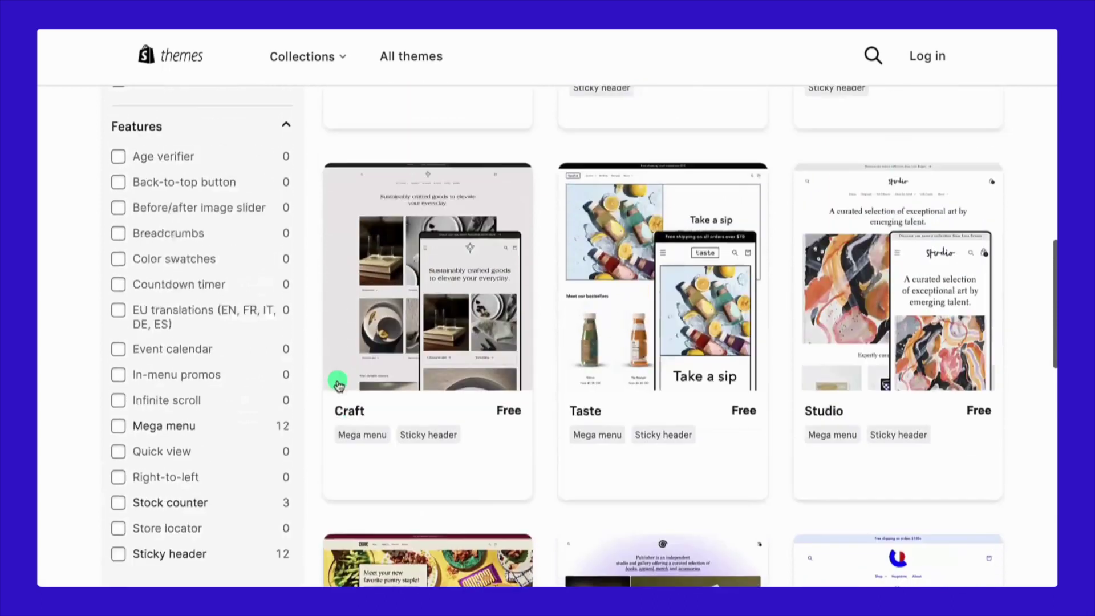
pyautogui.scroll(14, 337, 380)
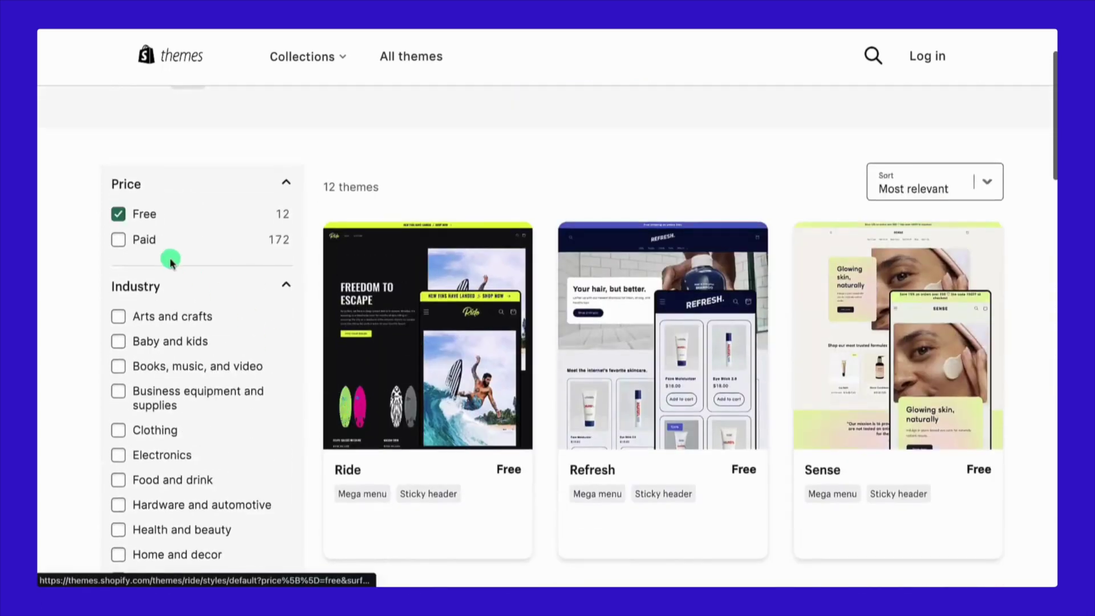
# Swap the Price filter from Free to Paid and browse the paid themes, $170 to $380
pyautogui.click(118, 214)
pyautogui.click(117, 205)
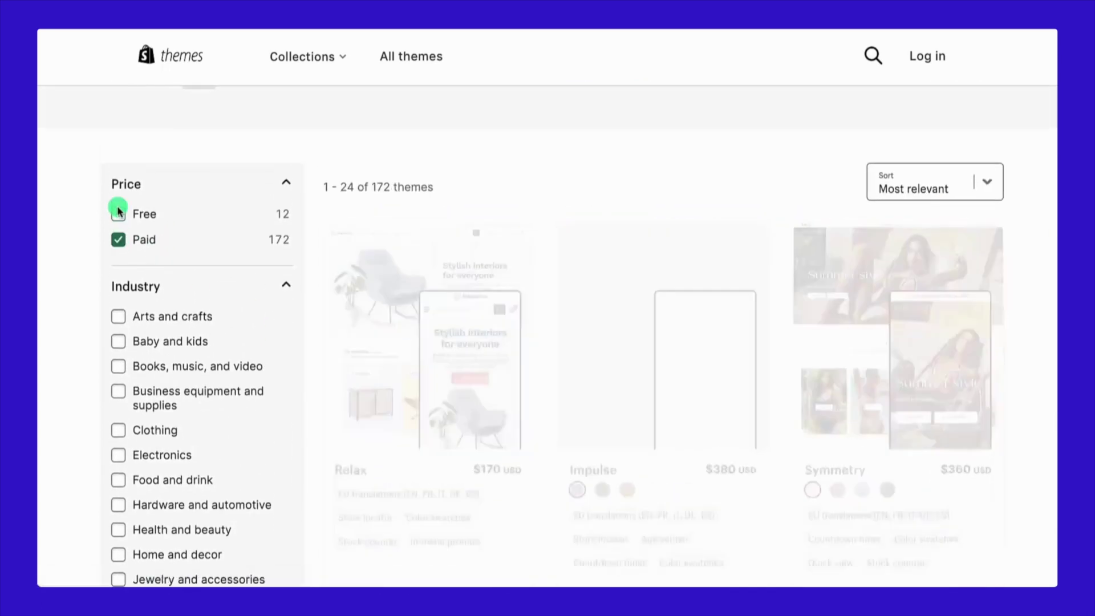
pyautogui.scroll(-1, 401, 417)
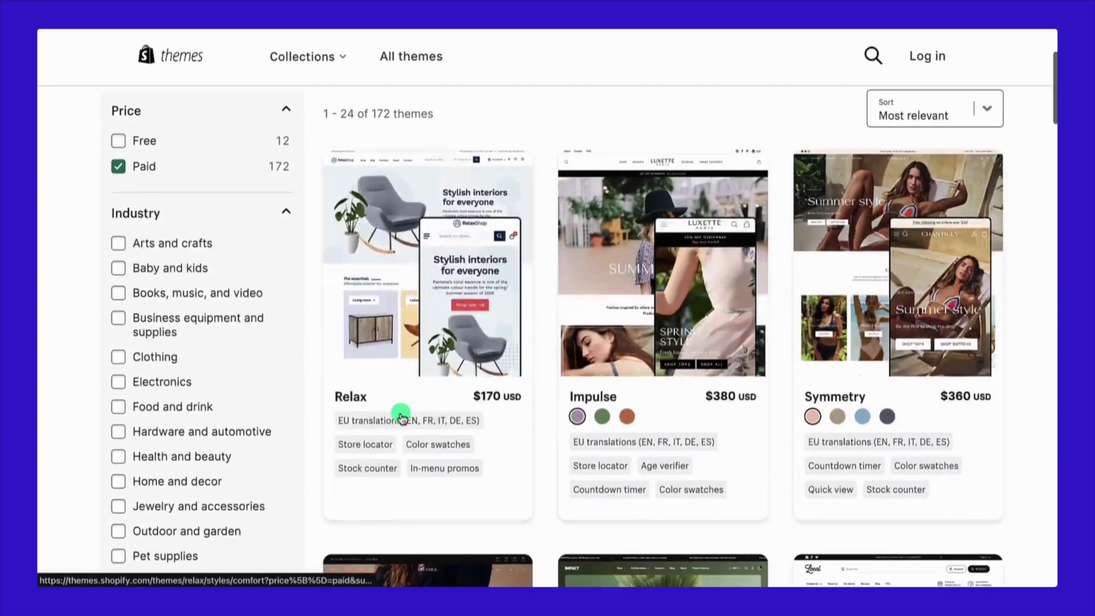
pyautogui.scroll(-5, 400, 416)
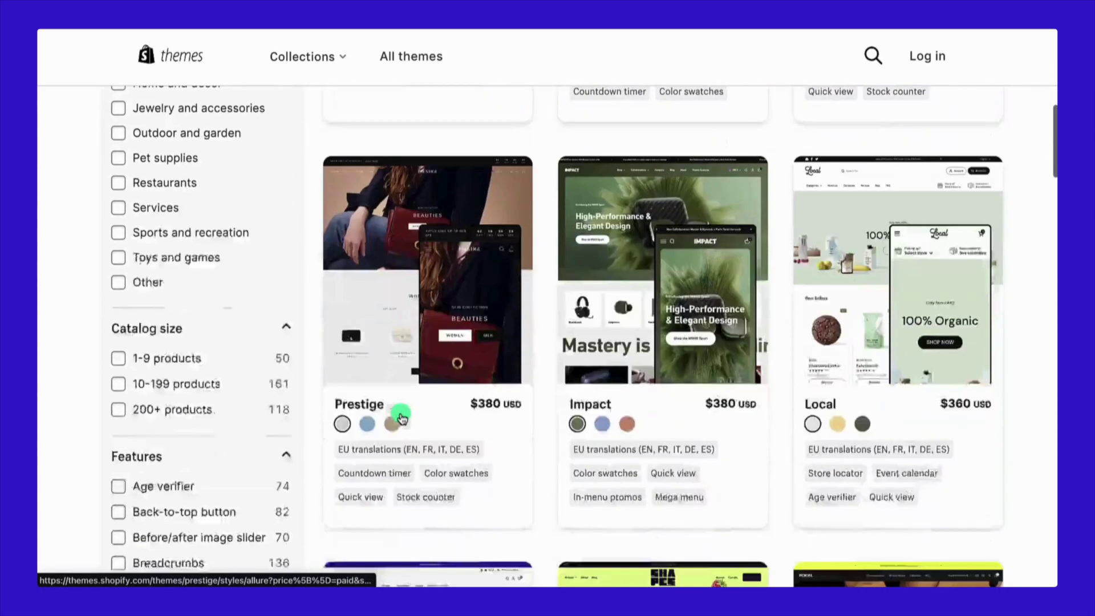
pyautogui.scroll(-5, 401, 417)
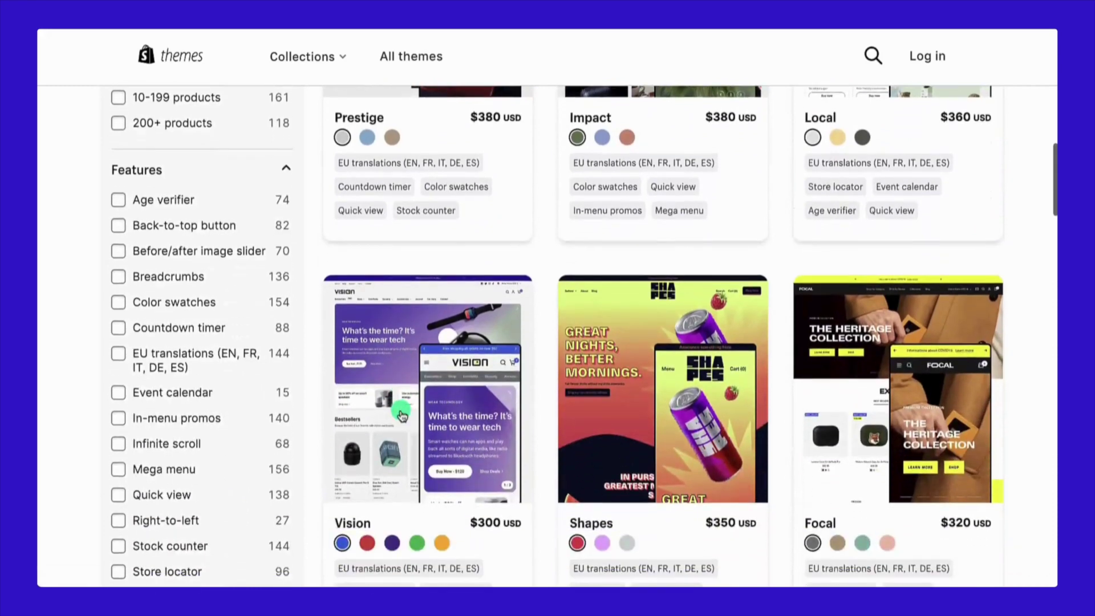
pyautogui.scroll(-8, 401, 415)
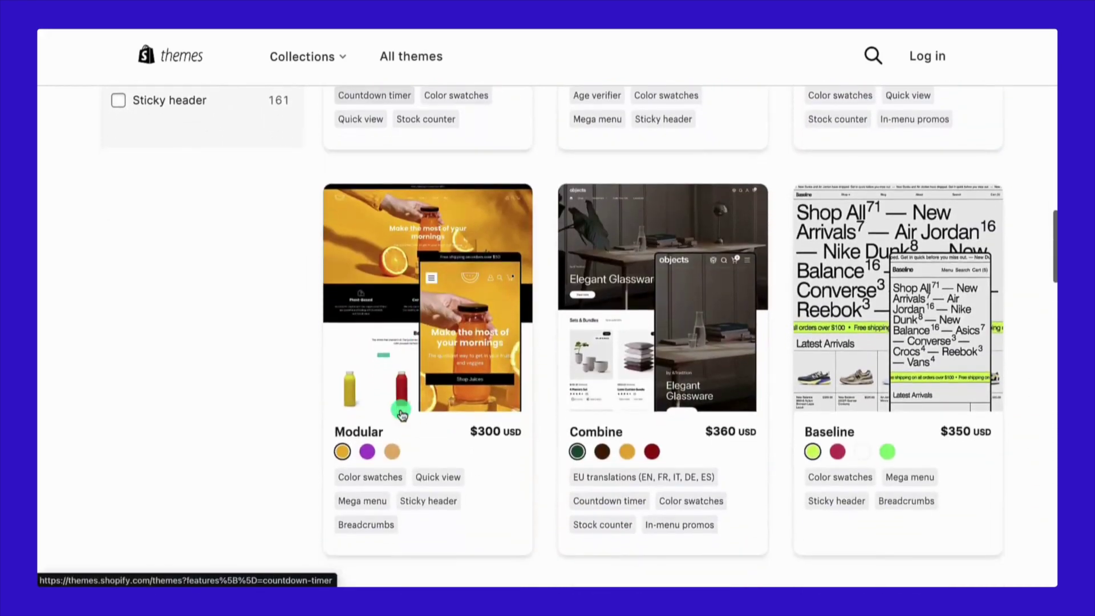
pyautogui.scroll(12, 401, 415)
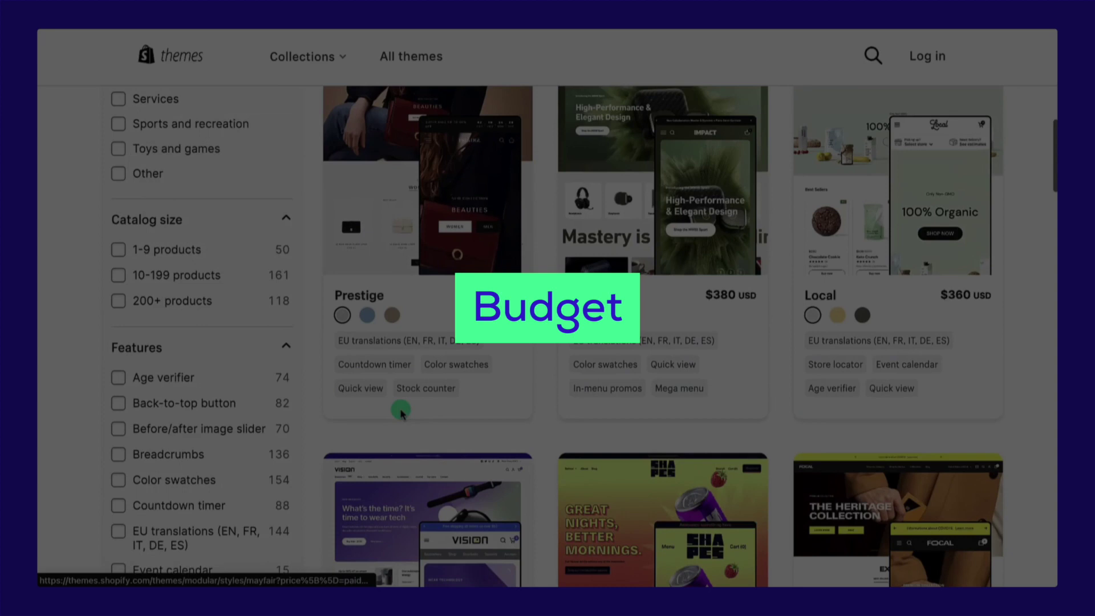
pyautogui.scroll(8, 400, 410)
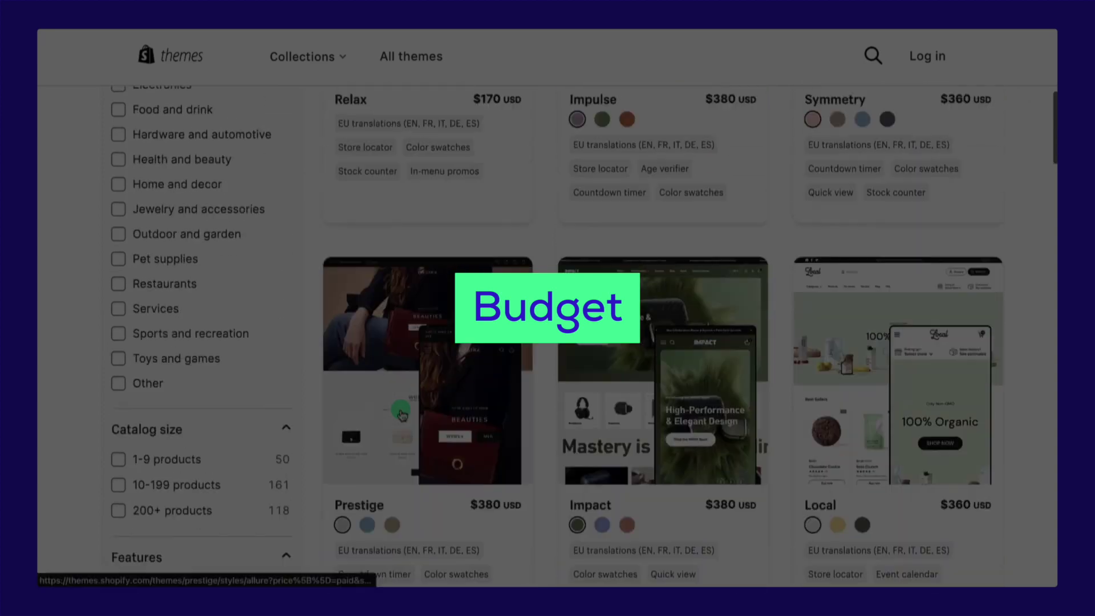
pyautogui.scroll(-1, 106, 455)
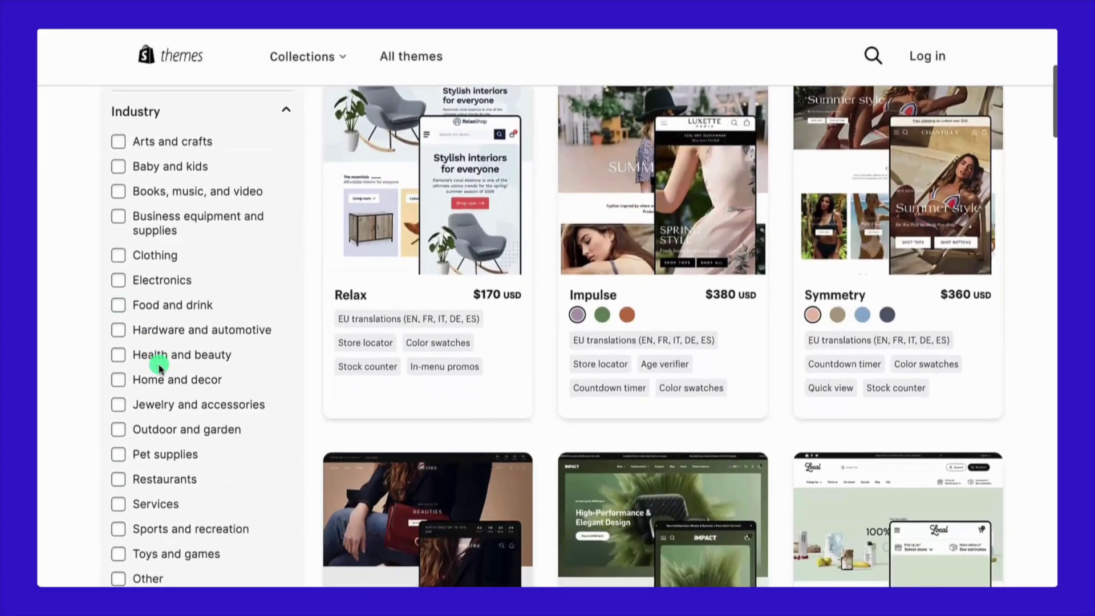
pyautogui.moveTo(112, 117); pyautogui.dragTo(165, 121)
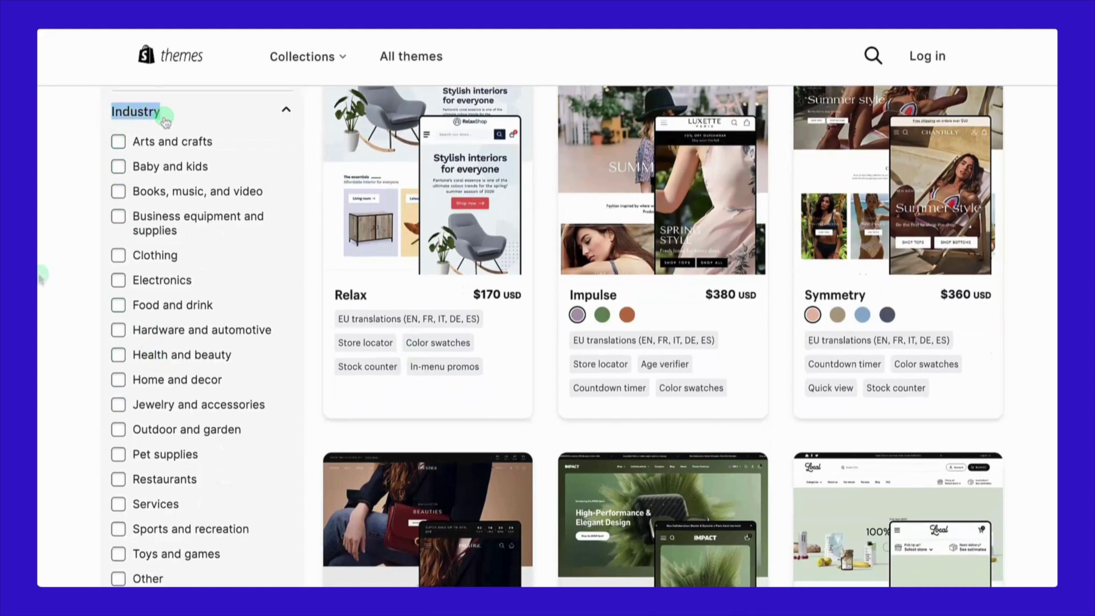
# Narrow the paid themes to the Books, music, and video industry
pyautogui.click(114, 193)
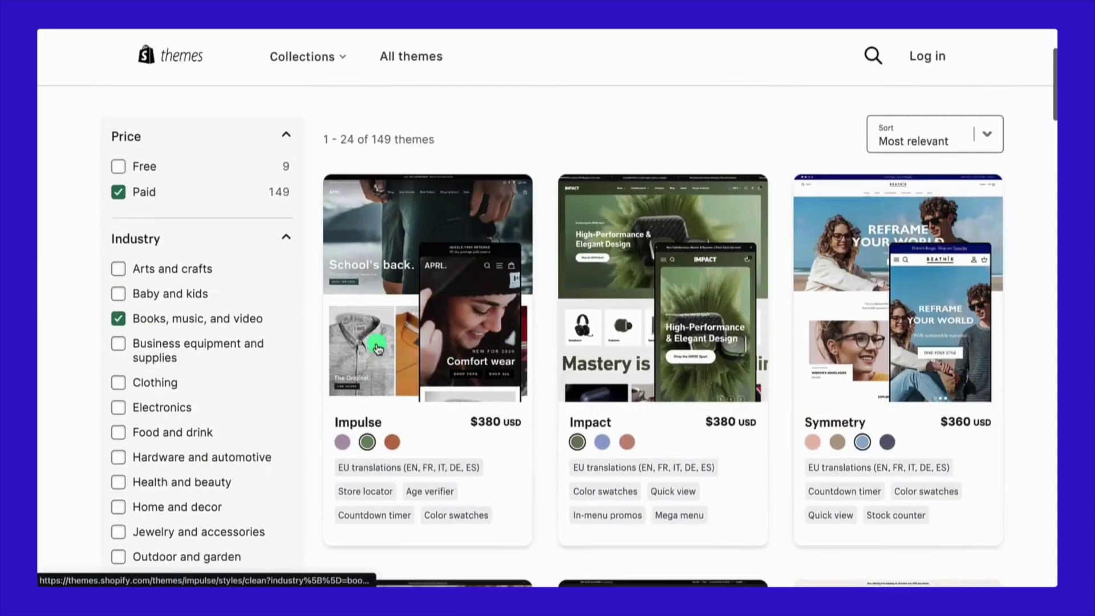
pyautogui.scroll(-3, 378, 348)
pyautogui.scroll(-1, 255, 417)
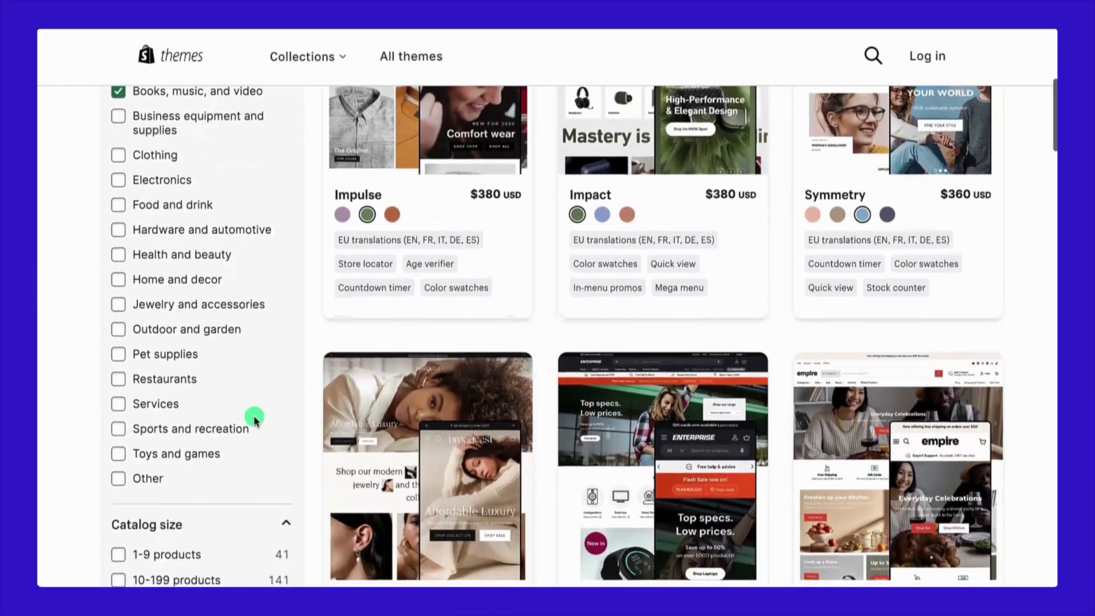
pyautogui.scroll(-3, 255, 419)
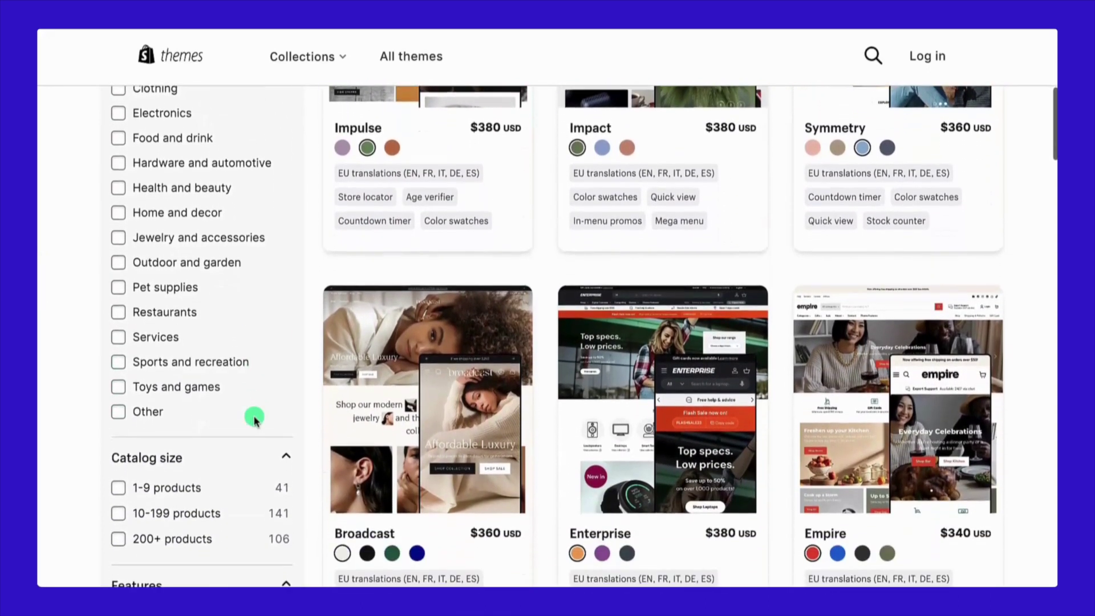
pyautogui.scroll(-2, 255, 419)
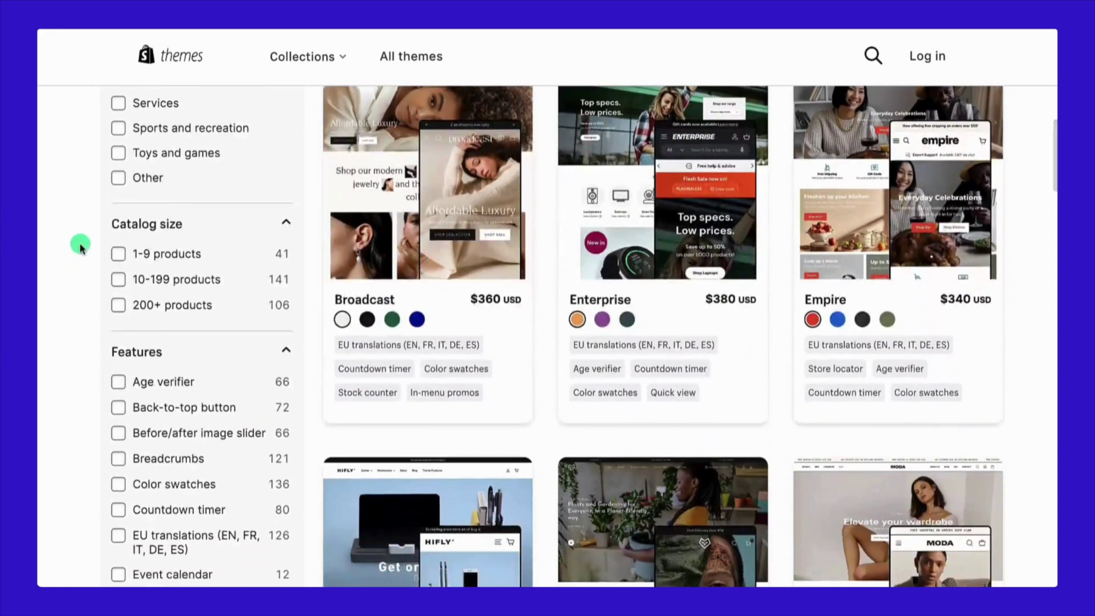
pyautogui.moveTo(100, 222); pyautogui.dragTo(170, 227)
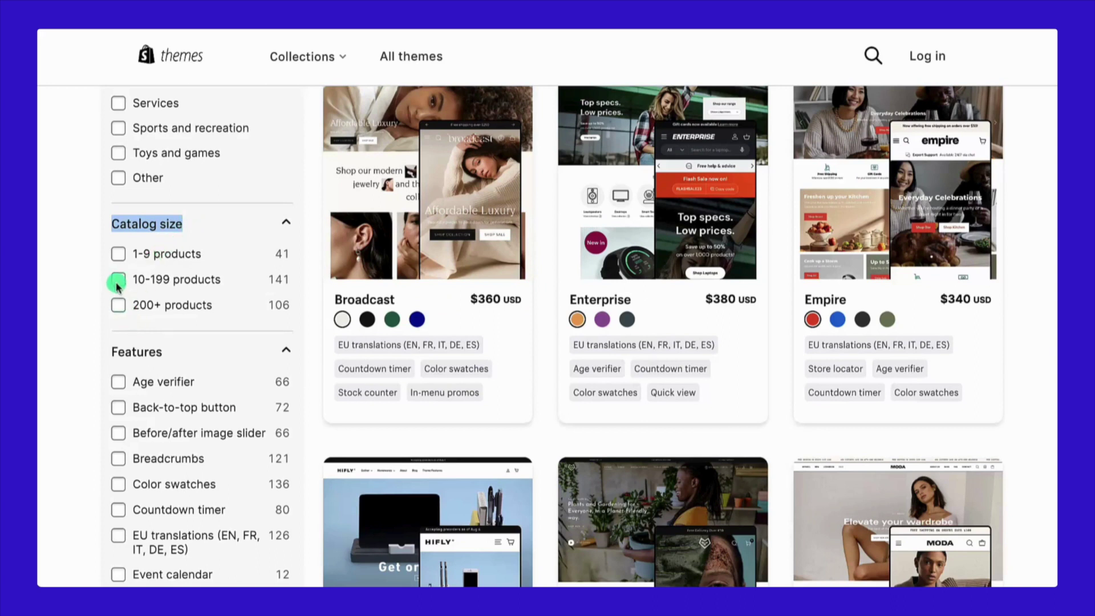
pyautogui.scroll(-5, 357, 412)
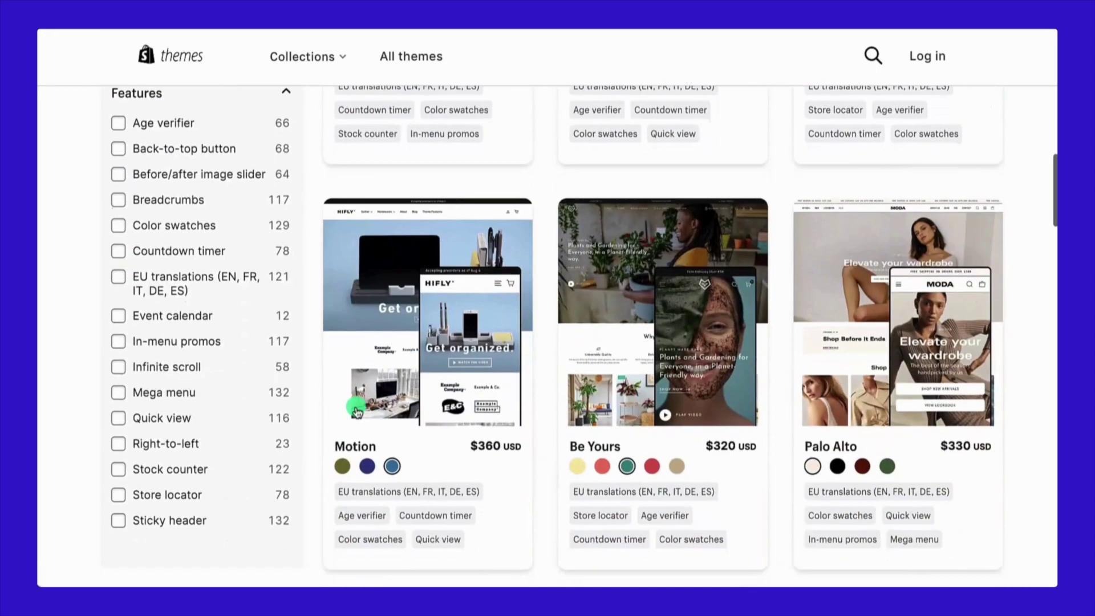
# Require the color swatches, in-menu promos and one more theme feature
pyautogui.moveTo(96, 115); pyautogui.dragTo(150, 114)
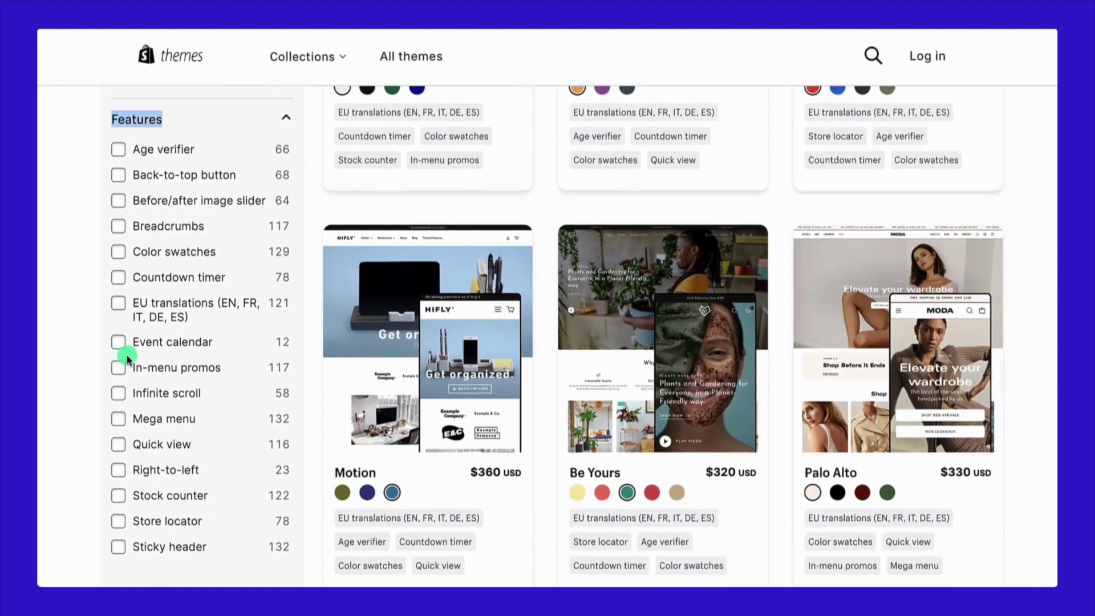
pyautogui.click(118, 251)
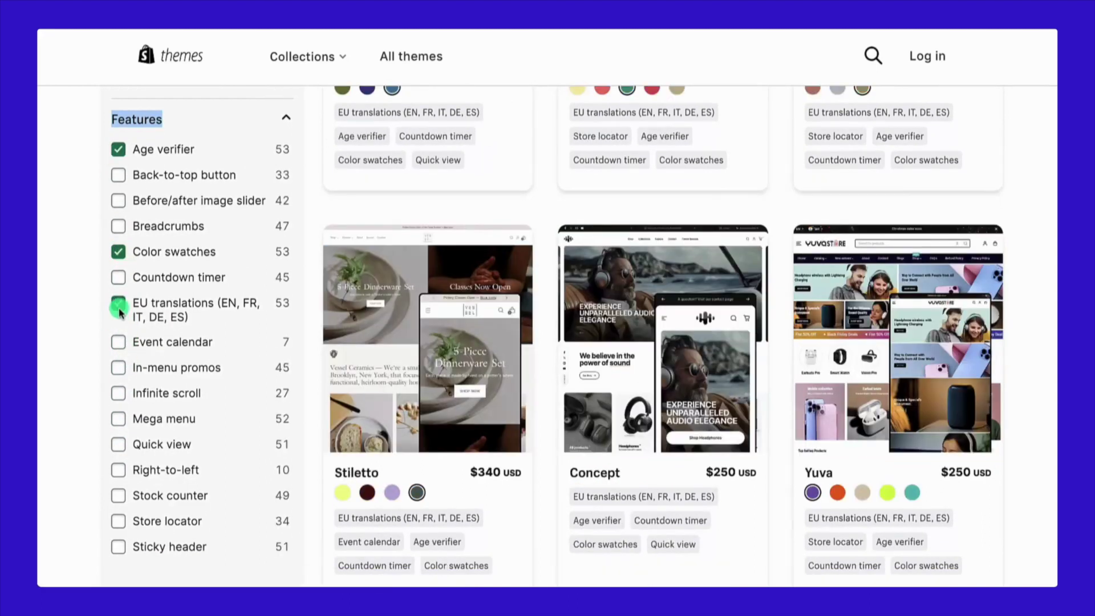
pyautogui.click(118, 367)
pyautogui.click(118, 448)
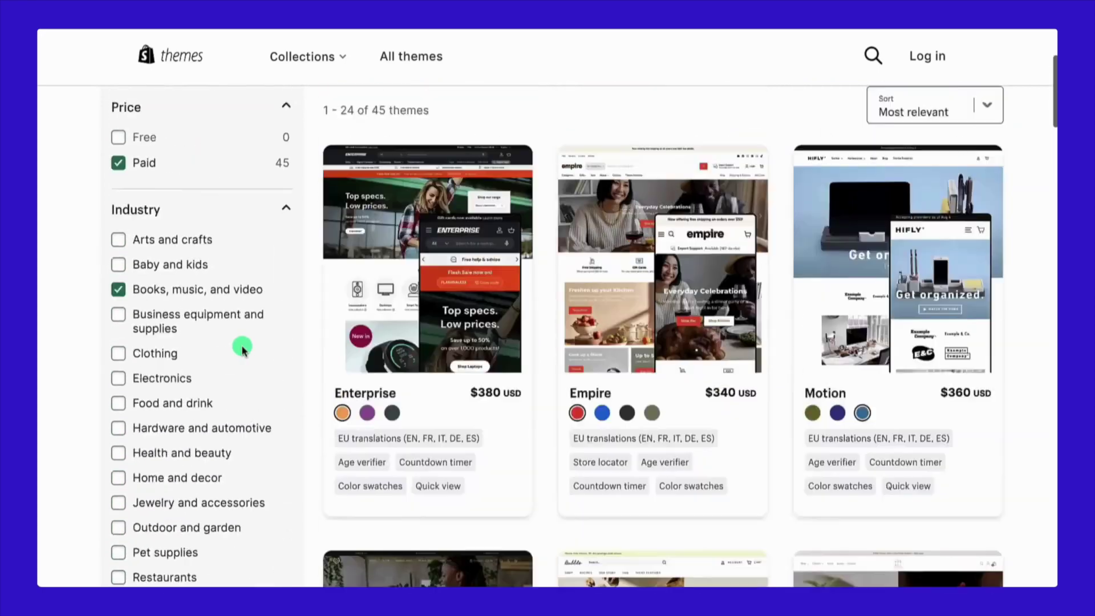
pyautogui.scroll(-5, 244, 345)
pyautogui.scroll(-3, 440, 329)
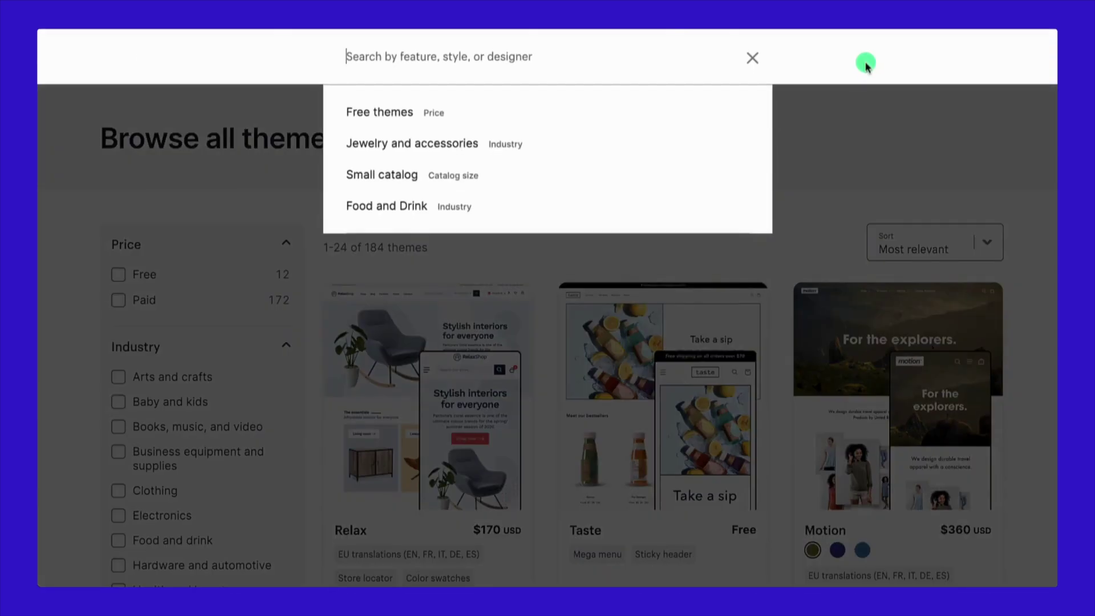
# Search 'elec' and open the Electro theme's demo store
pyautogui.write('electro')
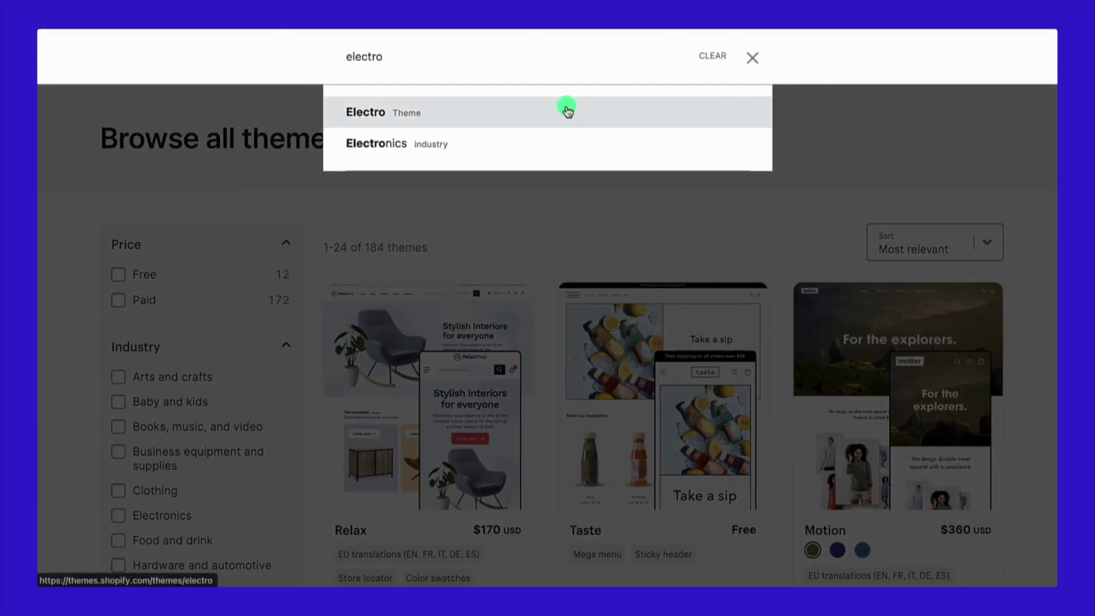
pyautogui.click(564, 109)
pyautogui.click(285, 540)
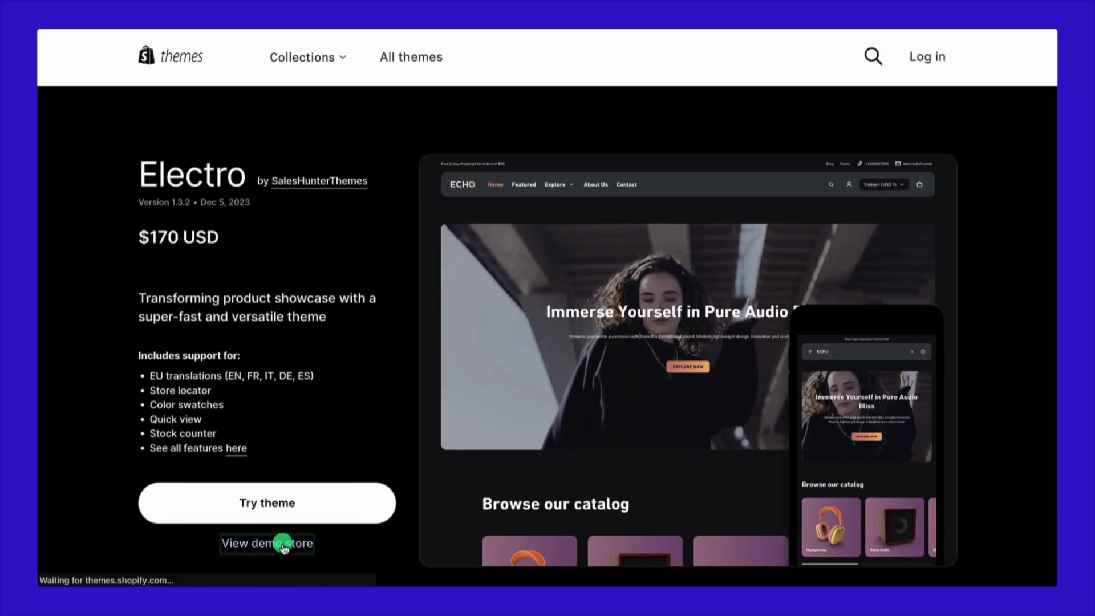
pyautogui.scroll(-20, 545, 284)
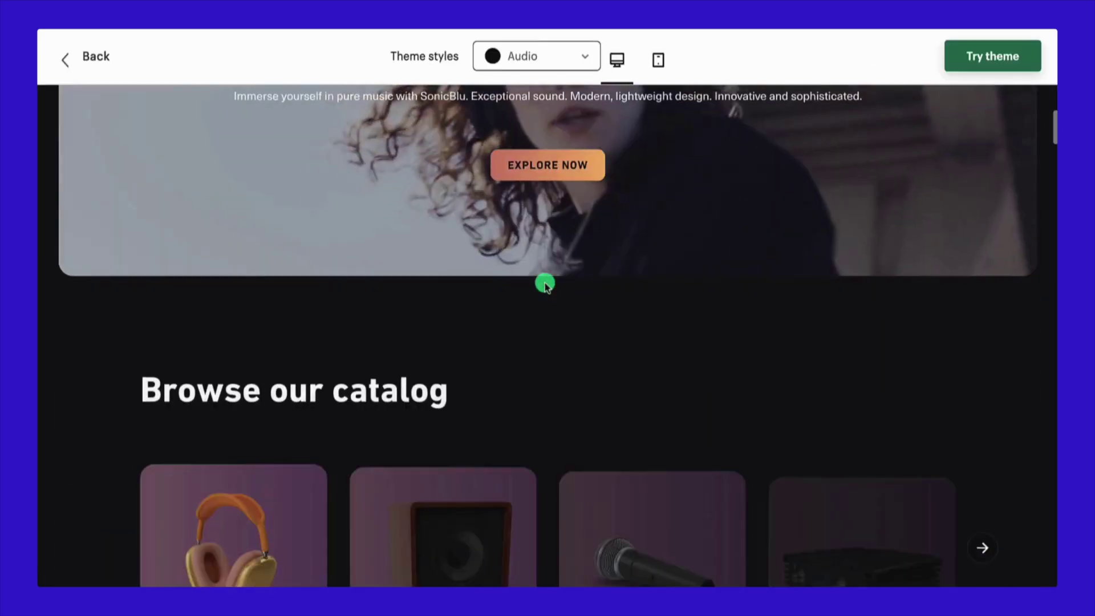
pyautogui.scroll(-10, 543, 281)
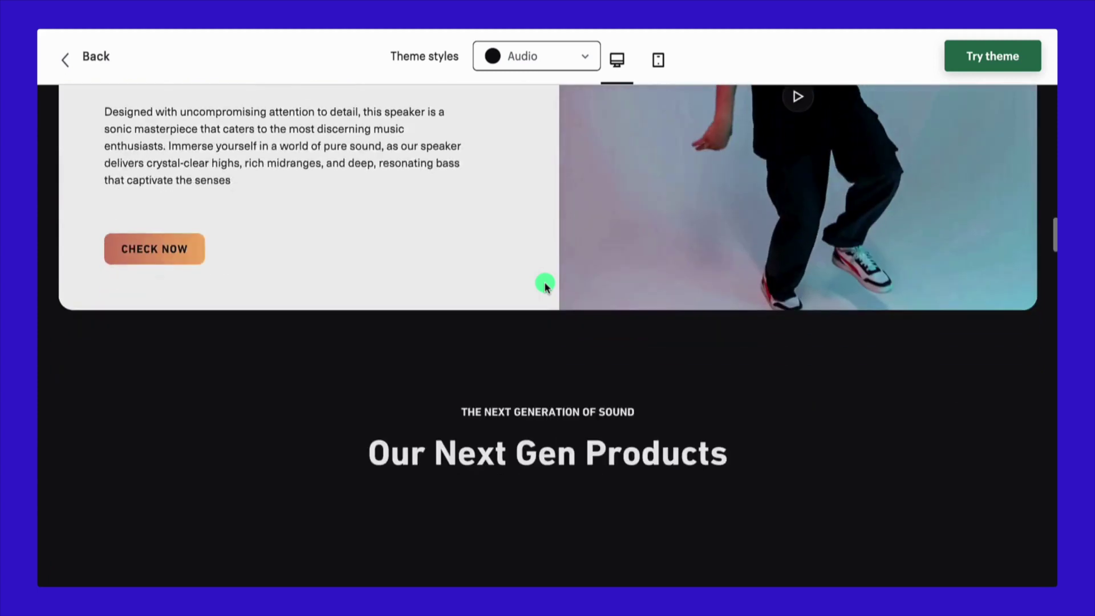
pyautogui.scroll(2, 547, 283)
# Try the headphone colour swatches, then add the SN2322 headphones to the cart via Quick Shop
pyautogui.click(382, 436)
pyautogui.click(395, 435)
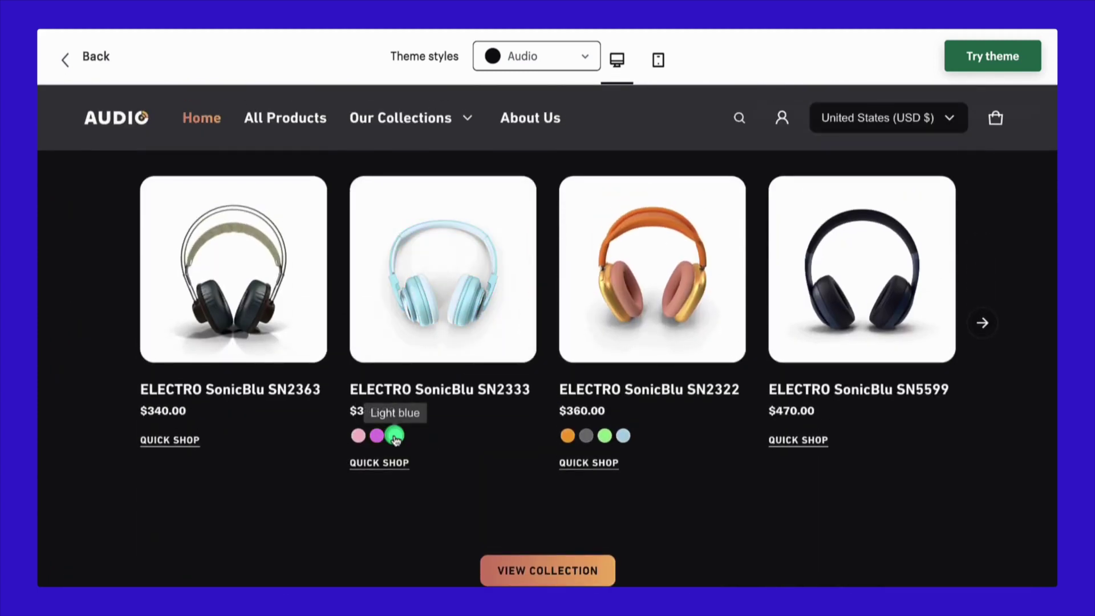
pyautogui.click(586, 436)
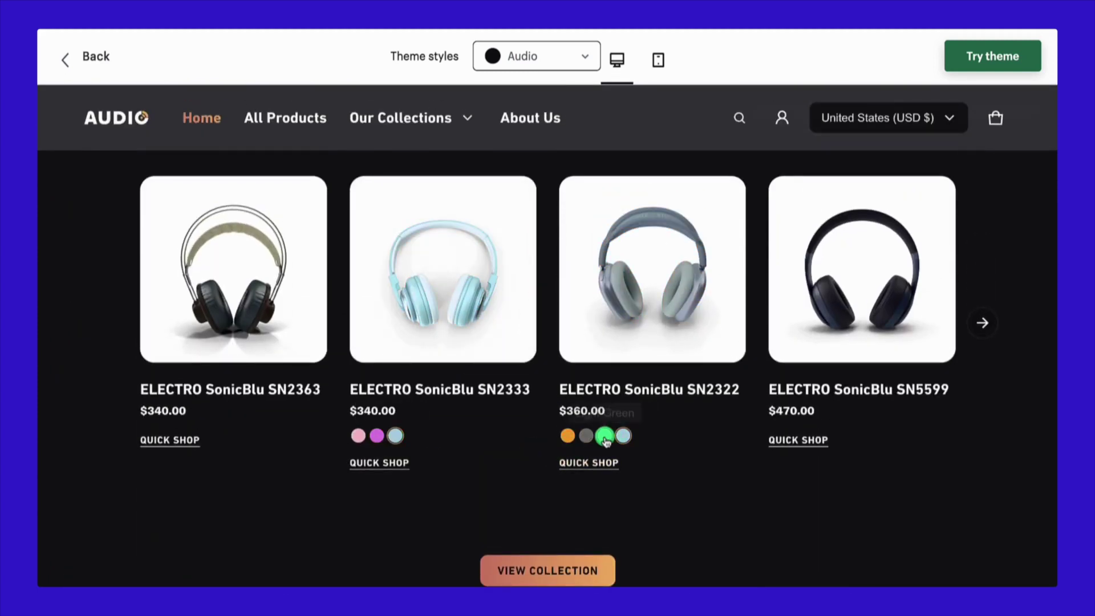
pyautogui.click(604, 435)
pyautogui.click(793, 441)
pyautogui.click(602, 459)
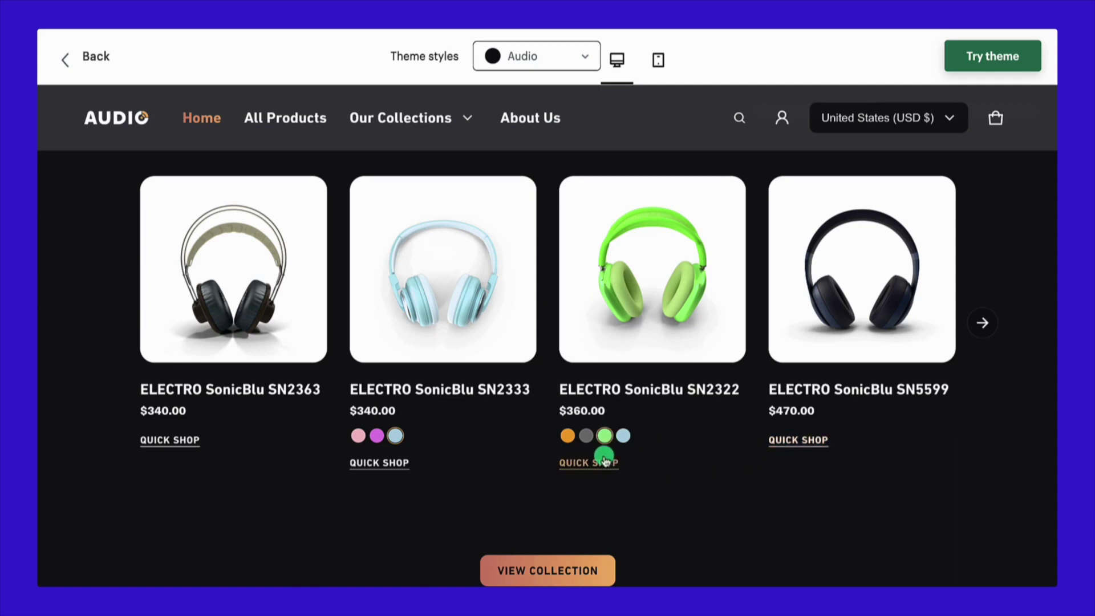
pyautogui.scroll(-5, 605, 459)
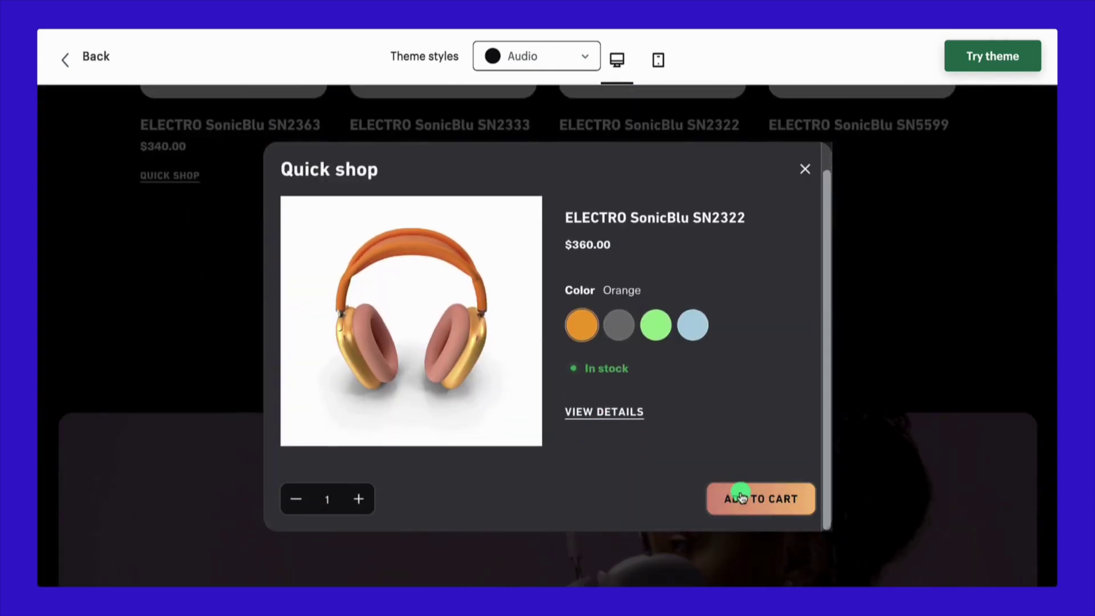
pyautogui.click(738, 496)
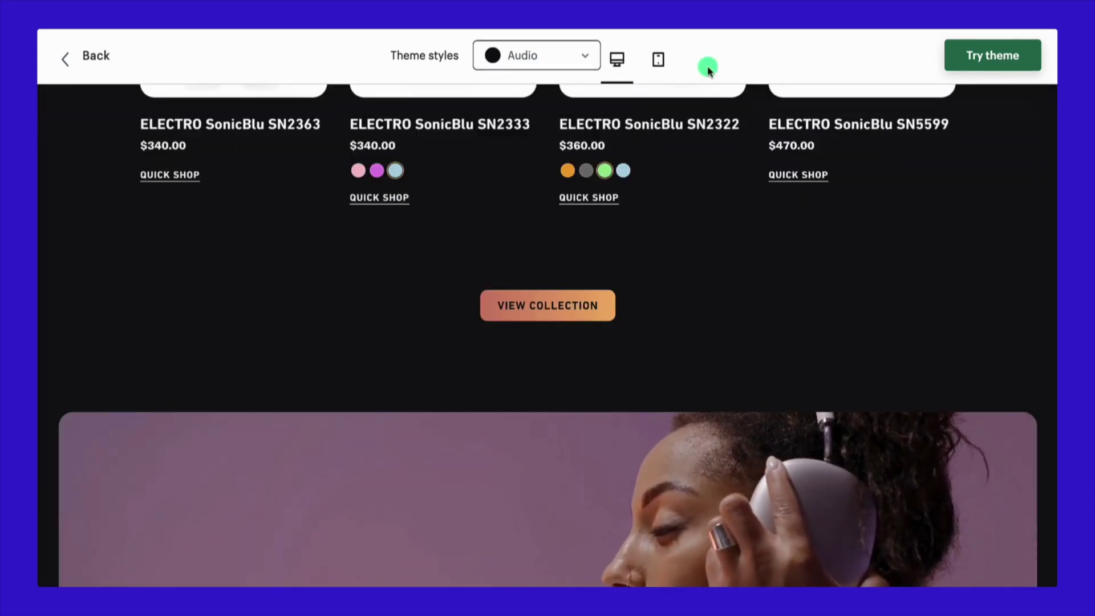
# Switch the Electro demo to mobile preview and browse the SN2361 photos and specifications
pyautogui.click(658, 59)
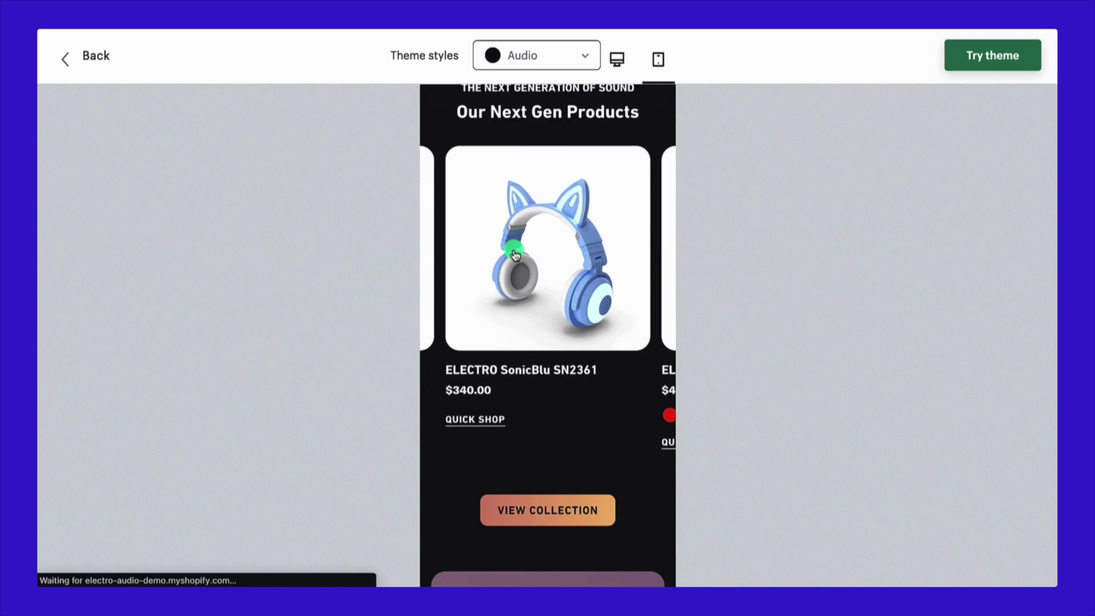
pyautogui.scroll(-2, 511, 260)
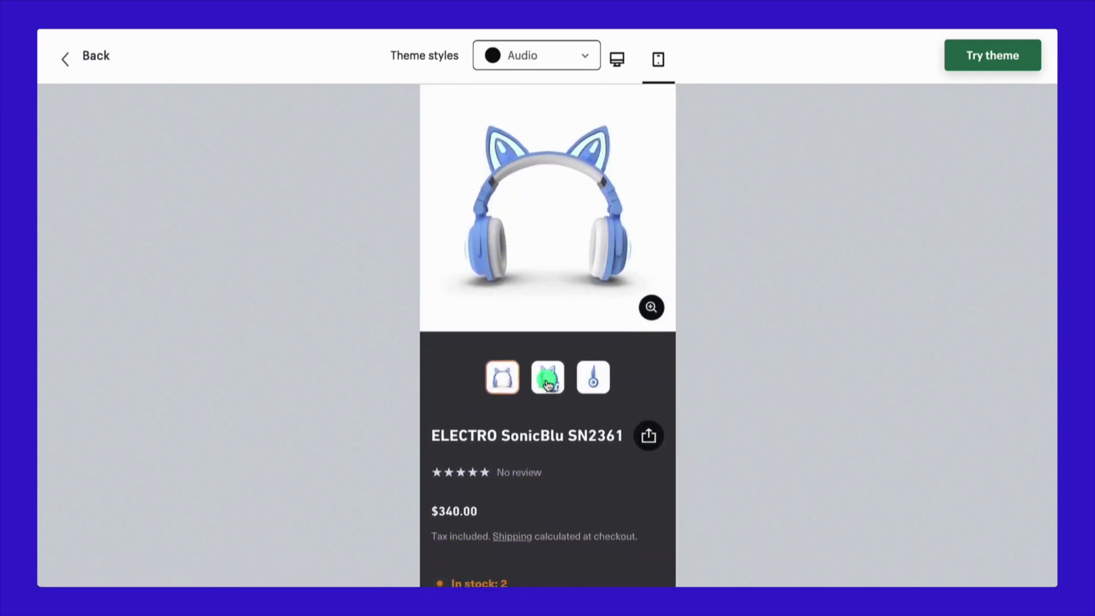
pyautogui.click(587, 386)
pyautogui.scroll(-5, 587, 382)
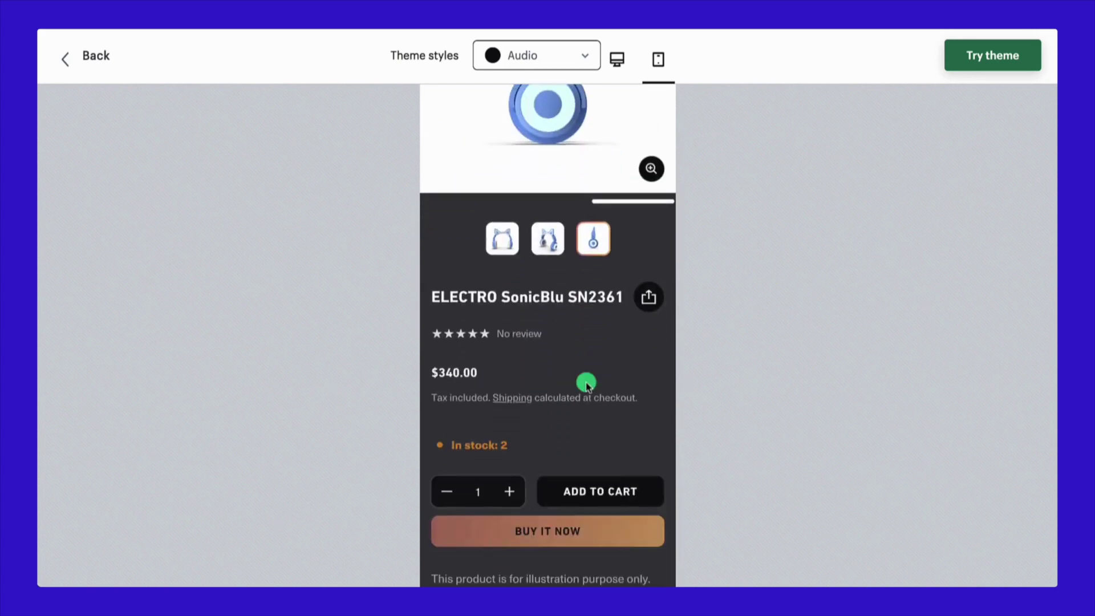
pyautogui.click(511, 344)
pyautogui.scroll(-20, 510, 343)
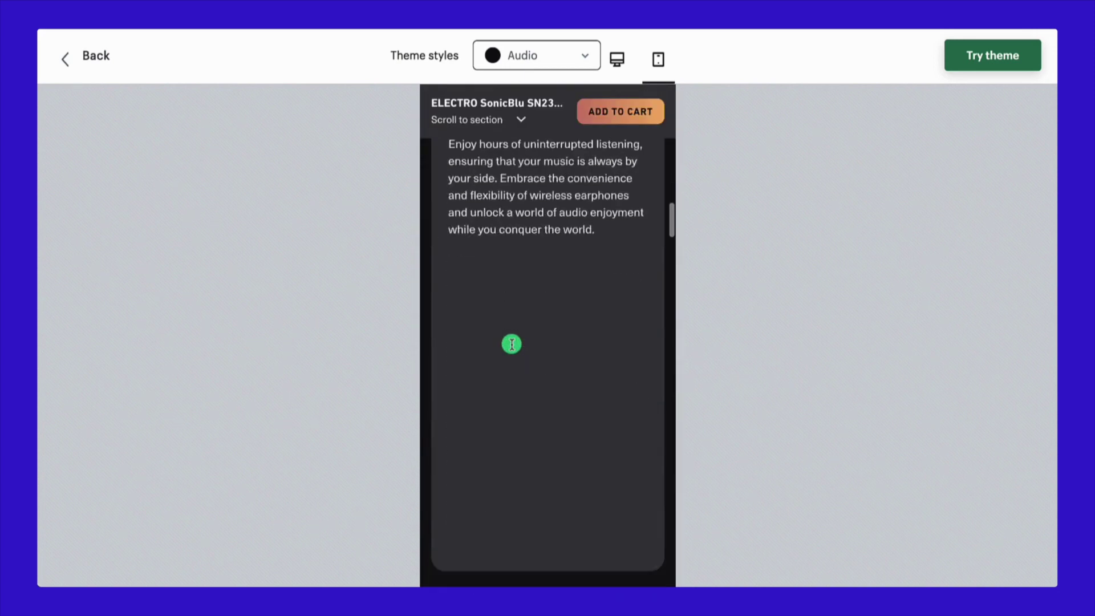
pyautogui.click(505, 345)
pyautogui.scroll(-15, 505, 347)
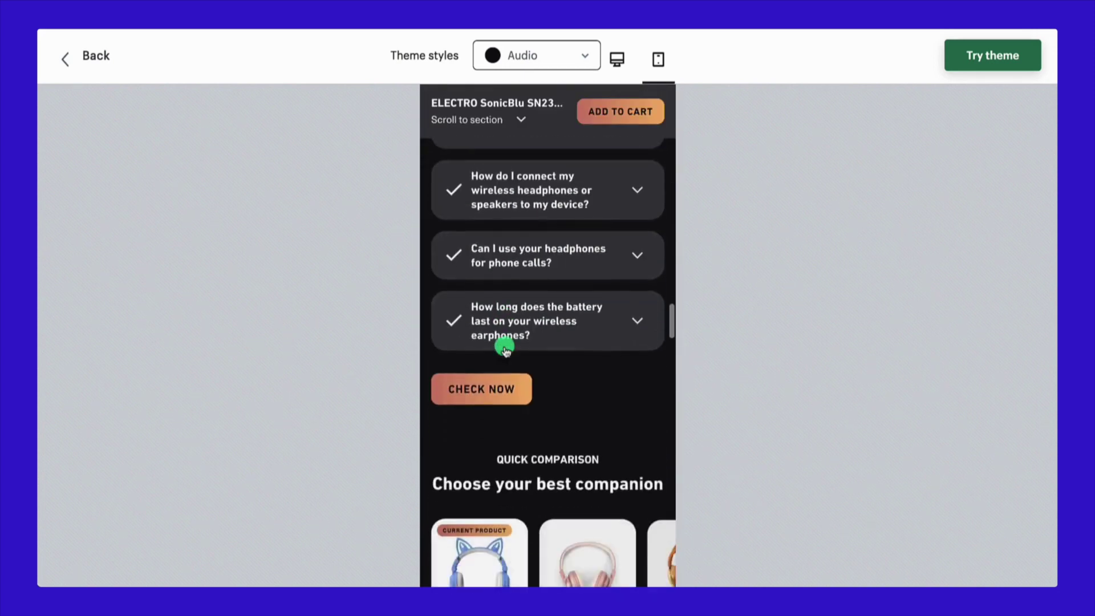
pyautogui.hscroll(3, 505, 348)
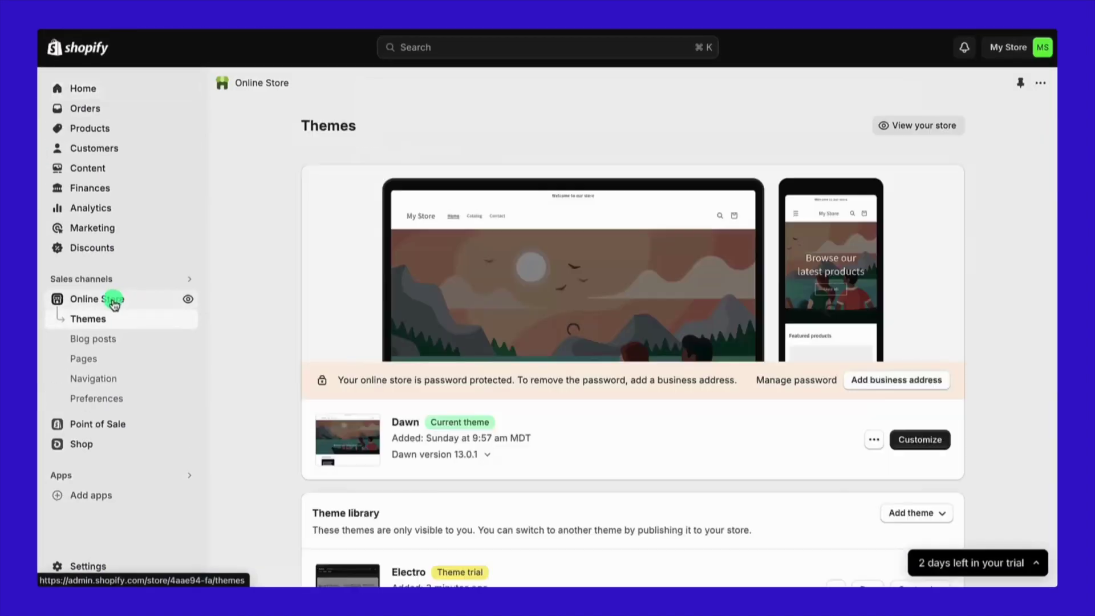
# Open the Electro theme trial in the editor and bring up its Theme settings
pyautogui.scroll(-5, 357, 380)
pyautogui.click(889, 359)
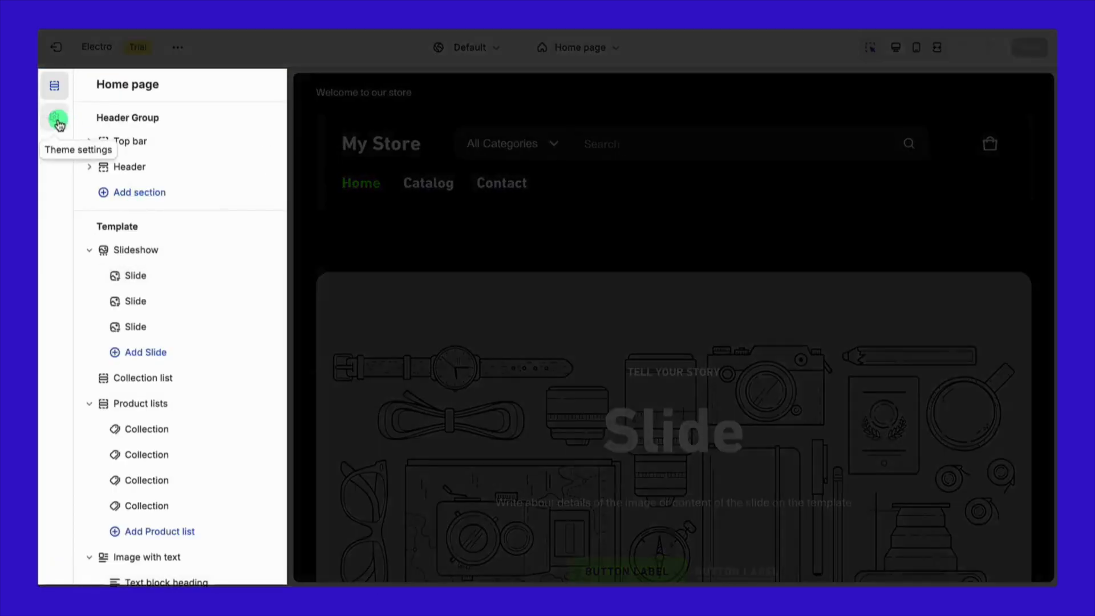
pyautogui.click(58, 122)
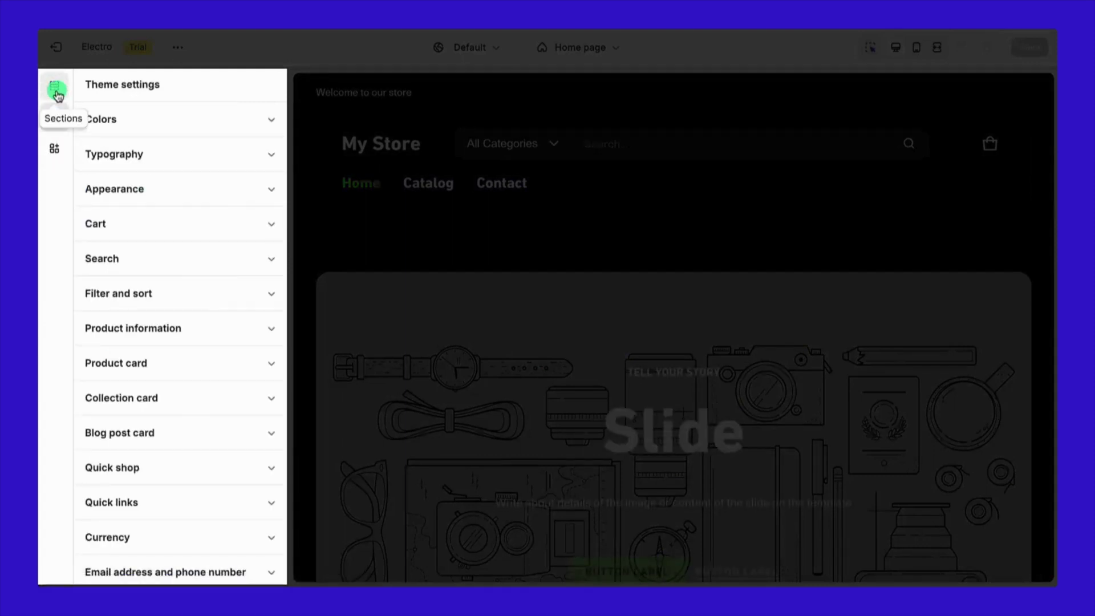
pyautogui.click(57, 91)
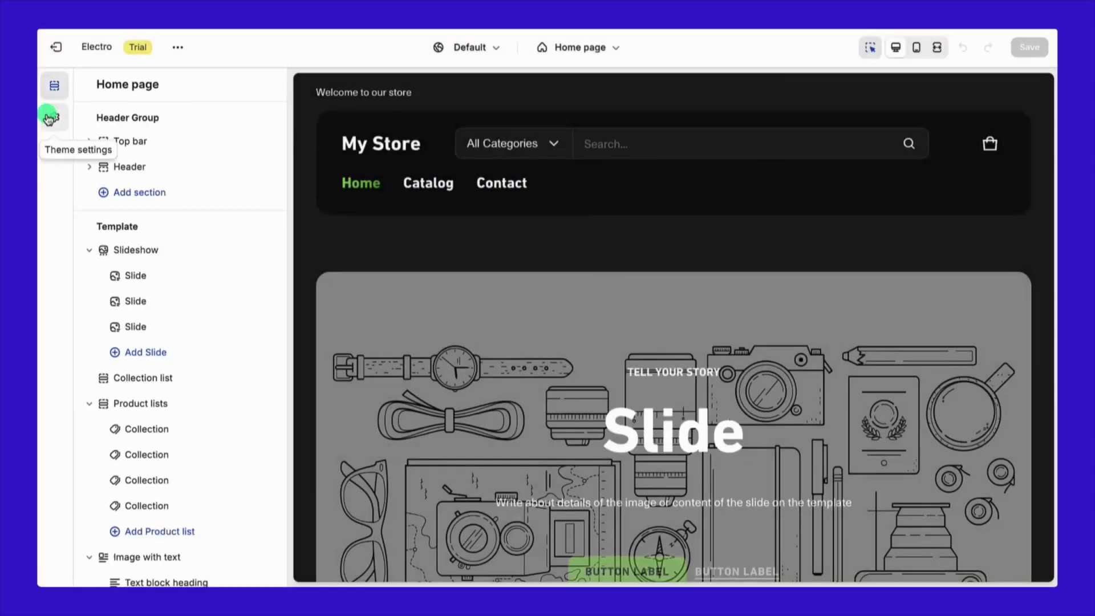
pyautogui.click(53, 117)
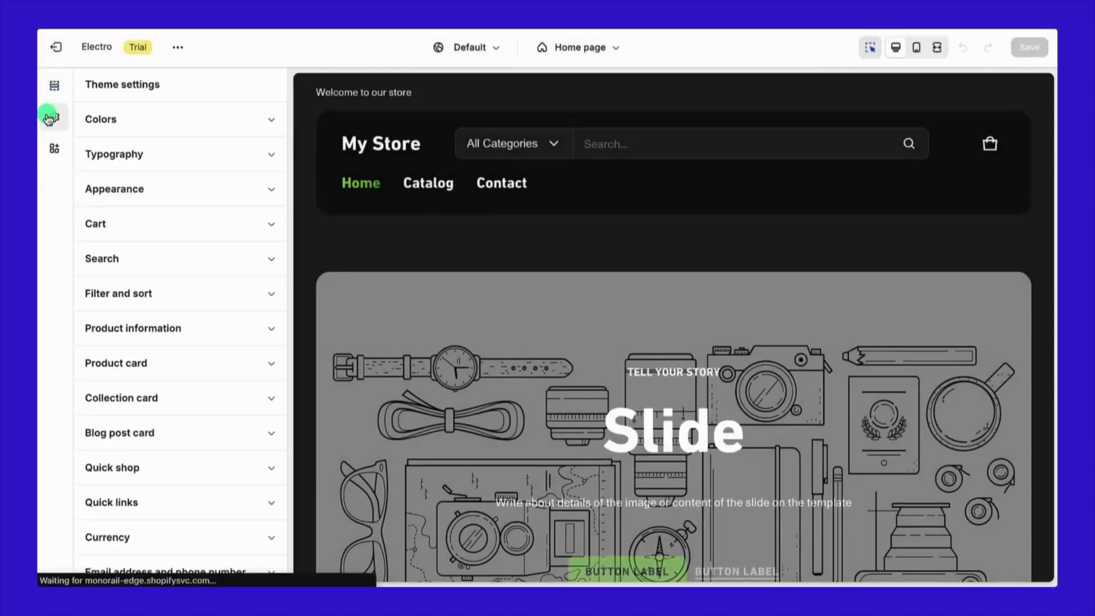
# Look through the Colors and Typography settings, then expand Social media
pyautogui.click(219, 120)
pyautogui.click(225, 121)
pyautogui.click(214, 165)
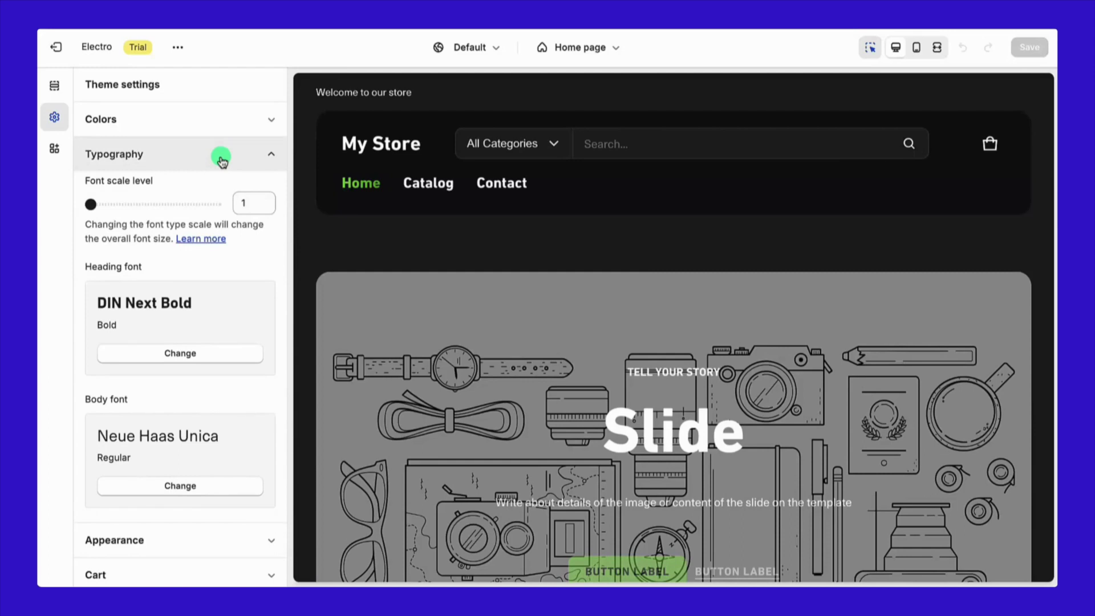
pyautogui.click(222, 158)
pyautogui.scroll(-3, 162, 456)
pyautogui.click(170, 468)
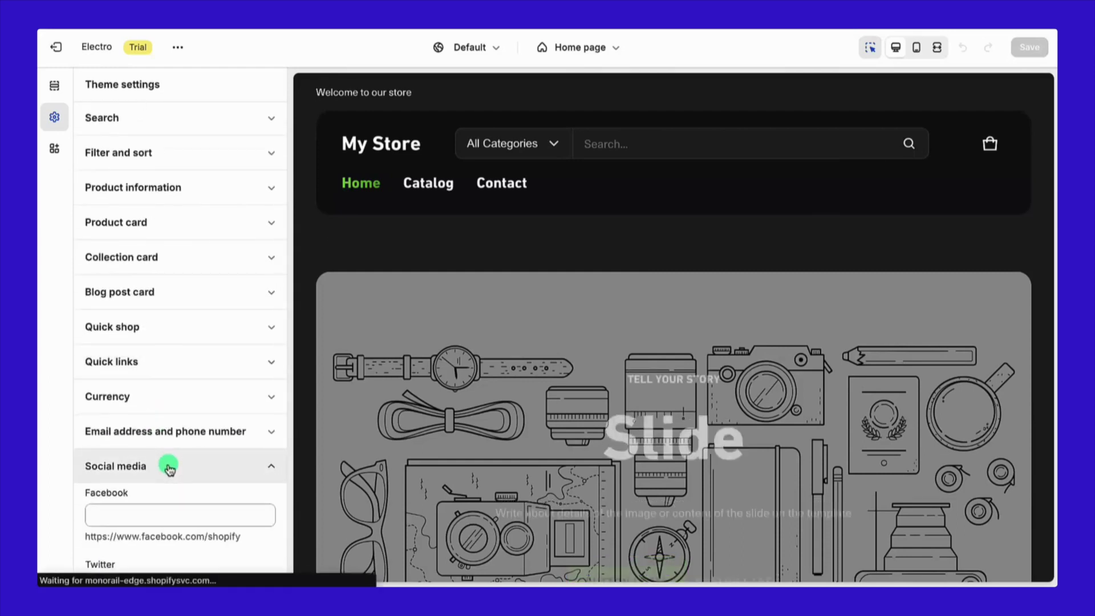
pyautogui.scroll(-7, 170, 468)
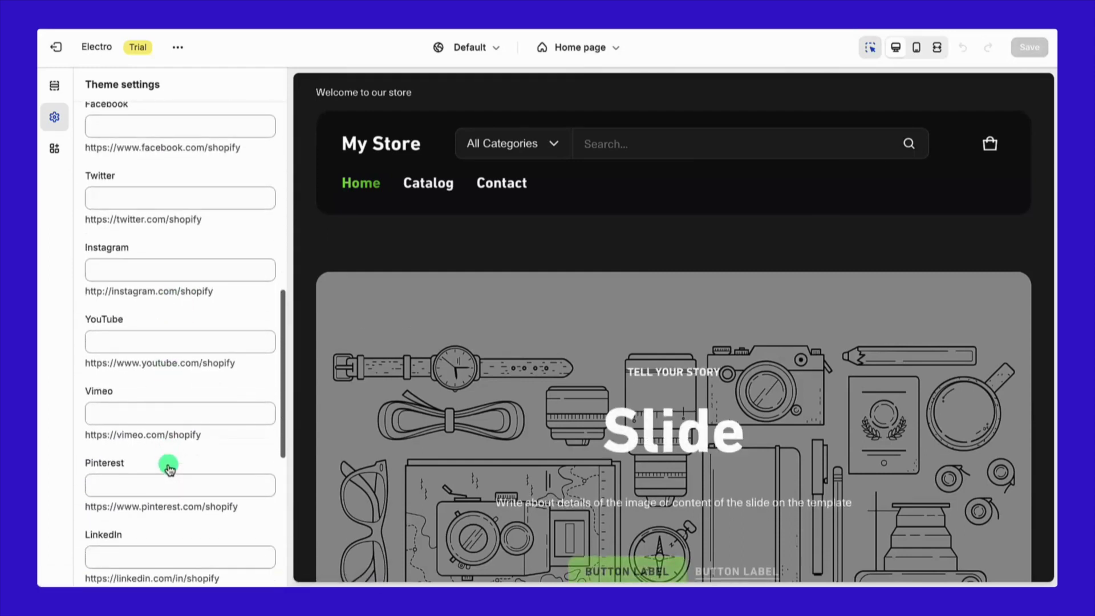
# Review the Facebook and Instagram link fields, then collapse Social media
pyautogui.click(177, 128)
pyautogui.click(159, 269)
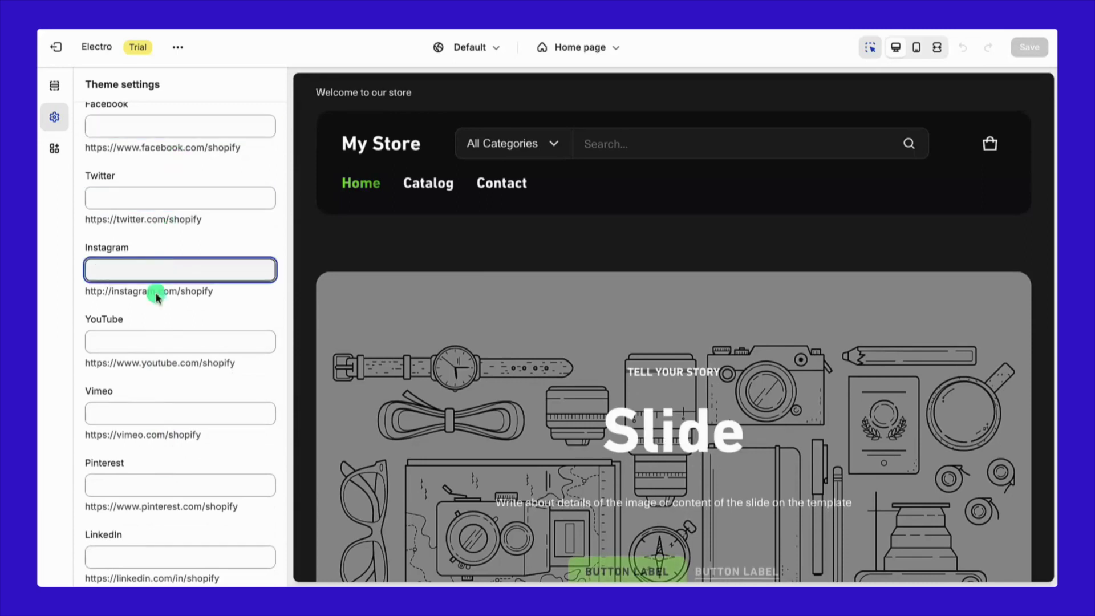
pyautogui.scroll(-1, 154, 332)
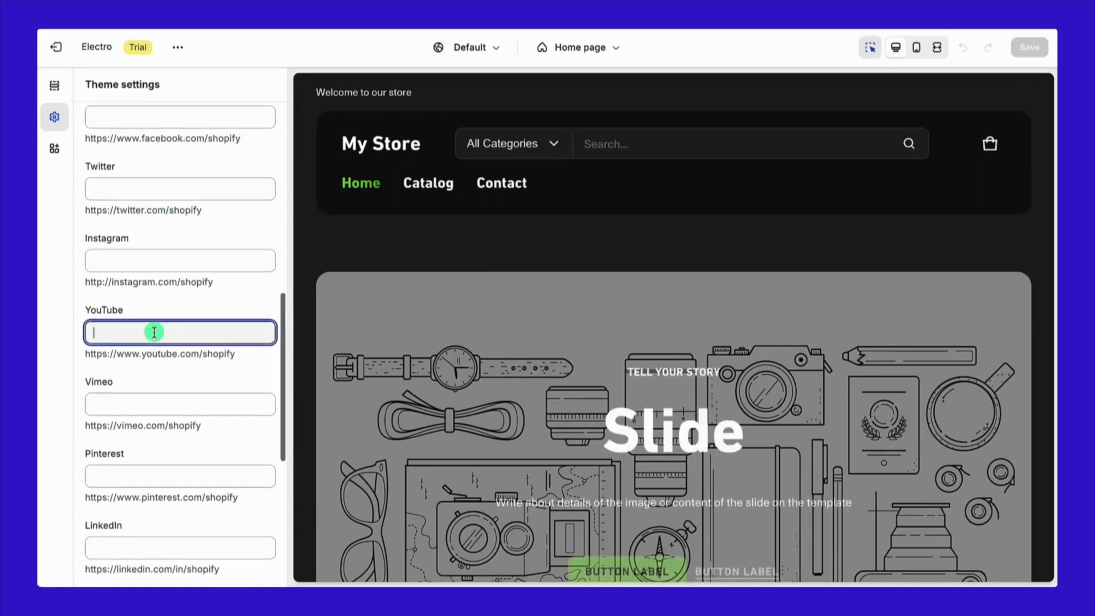
pyautogui.scroll(-1, 154, 332)
pyautogui.scroll(4, 152, 330)
pyautogui.click(169, 239)
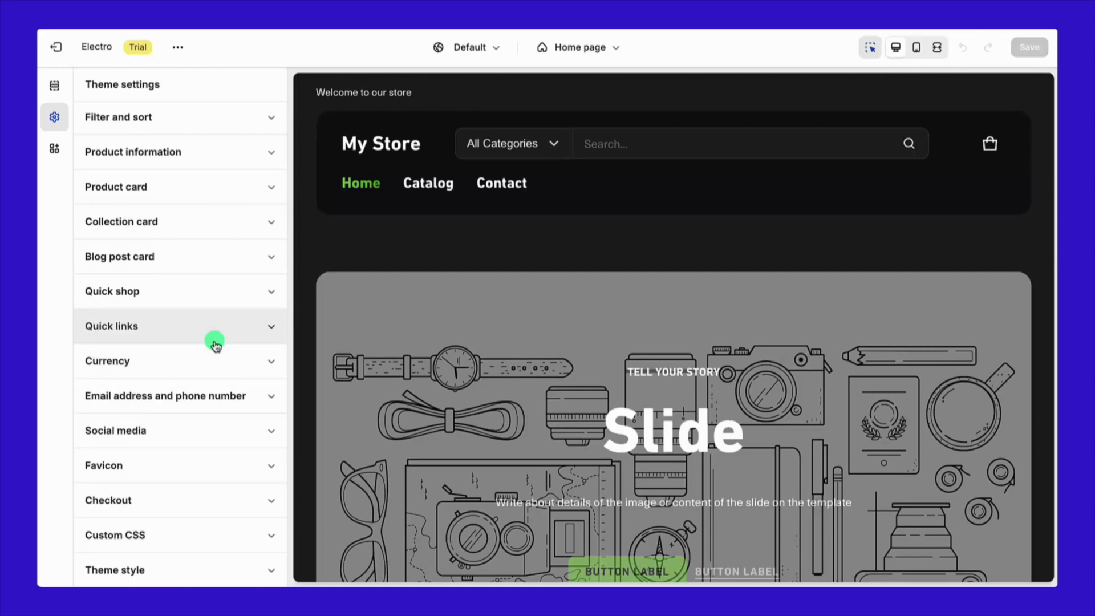
pyautogui.scroll(2, 215, 344)
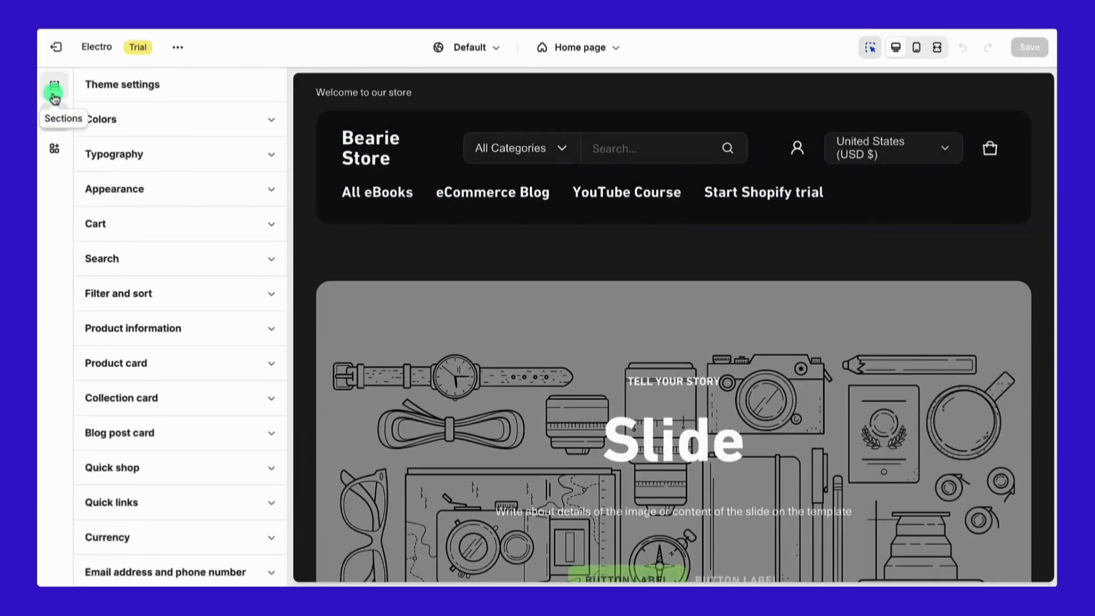
# Go back to the home page section list and scroll through its sections
pyautogui.click(54, 86)
pyautogui.scroll(-1, 125, 225)
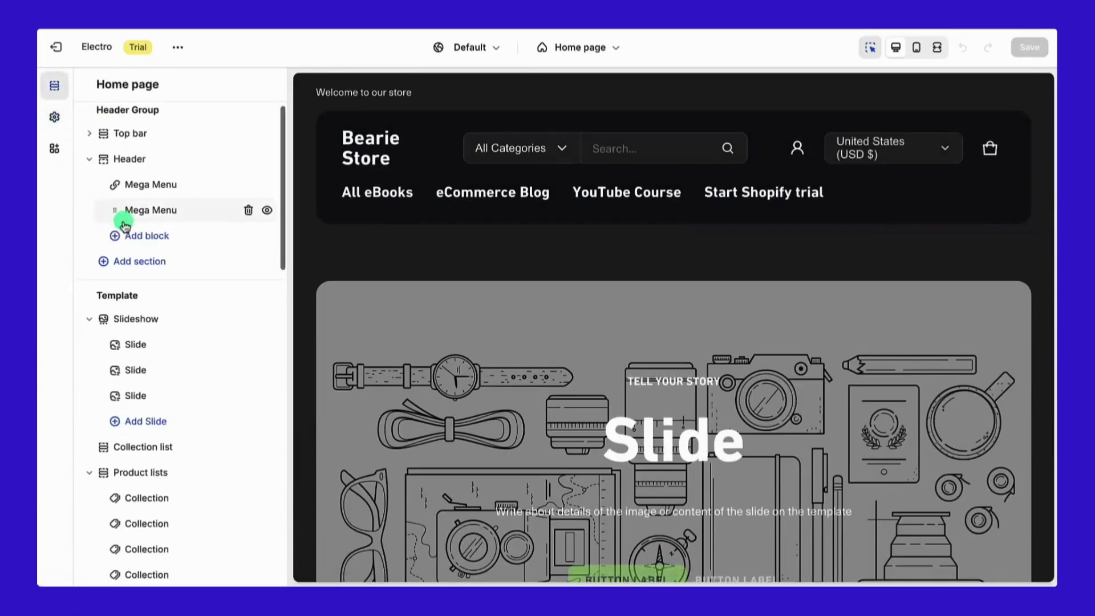
pyautogui.scroll(-3, 122, 224)
pyautogui.scroll(-3, 123, 268)
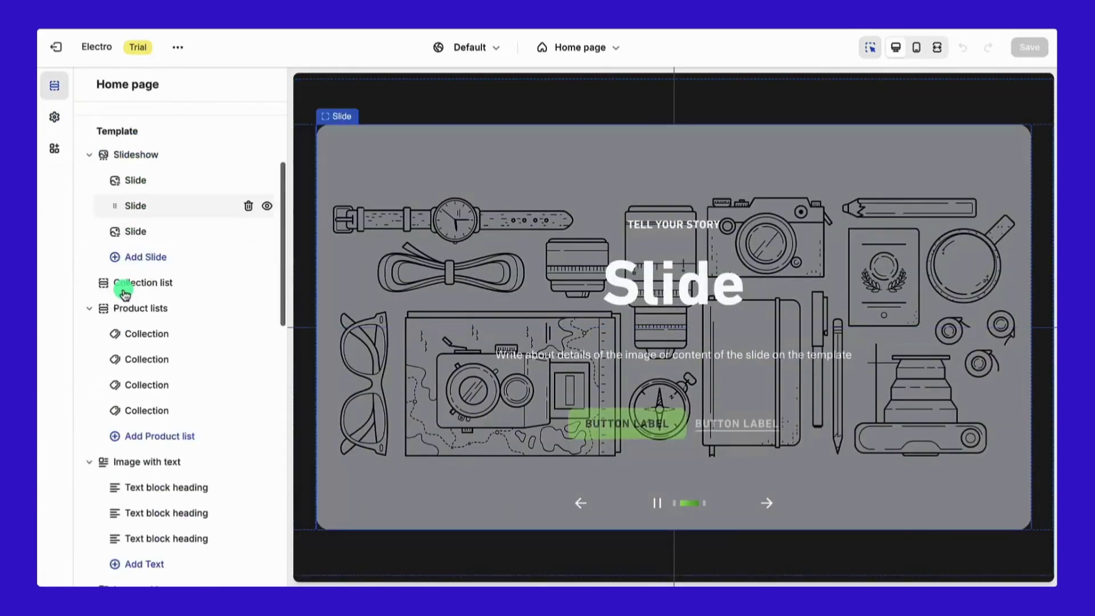
pyautogui.scroll(-1, 124, 292)
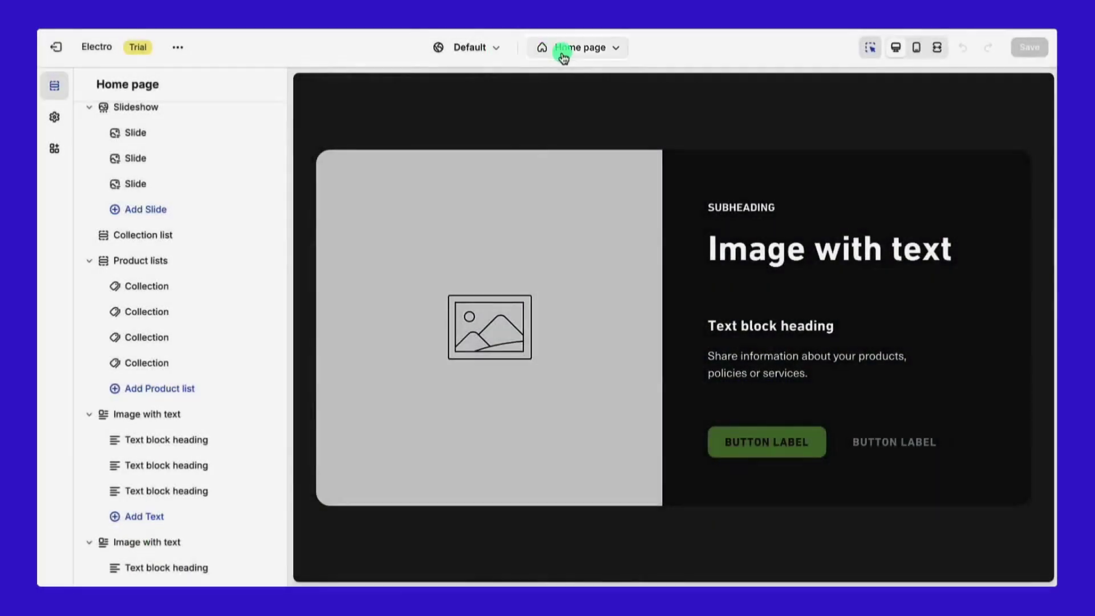
# Switch the editor to the Default product template, then to the Home page template
pyautogui.click(609, 53)
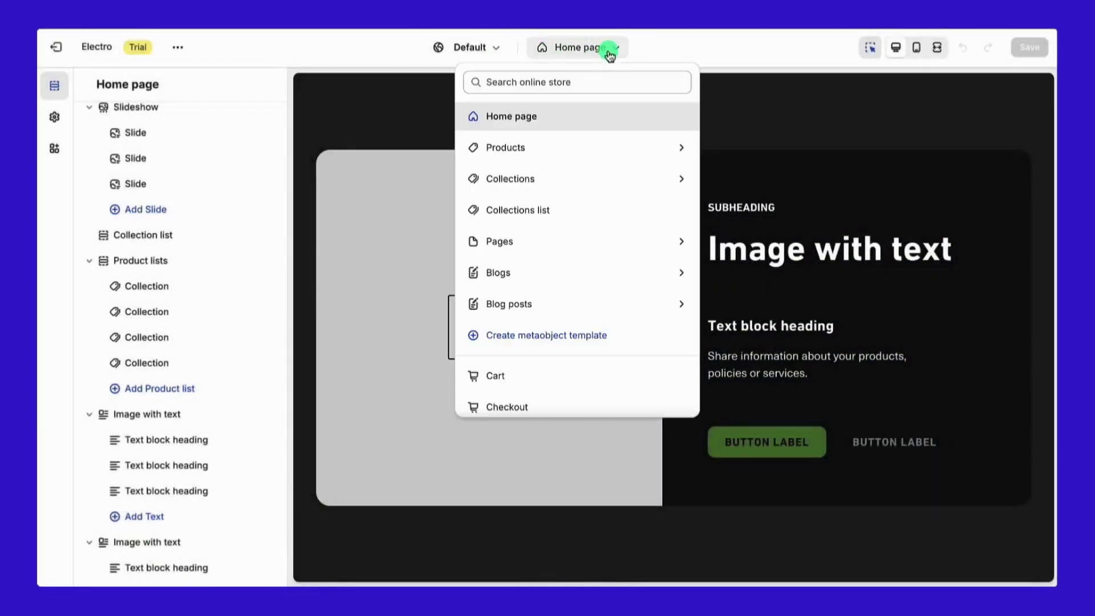
pyautogui.click(601, 150)
pyautogui.click(601, 152)
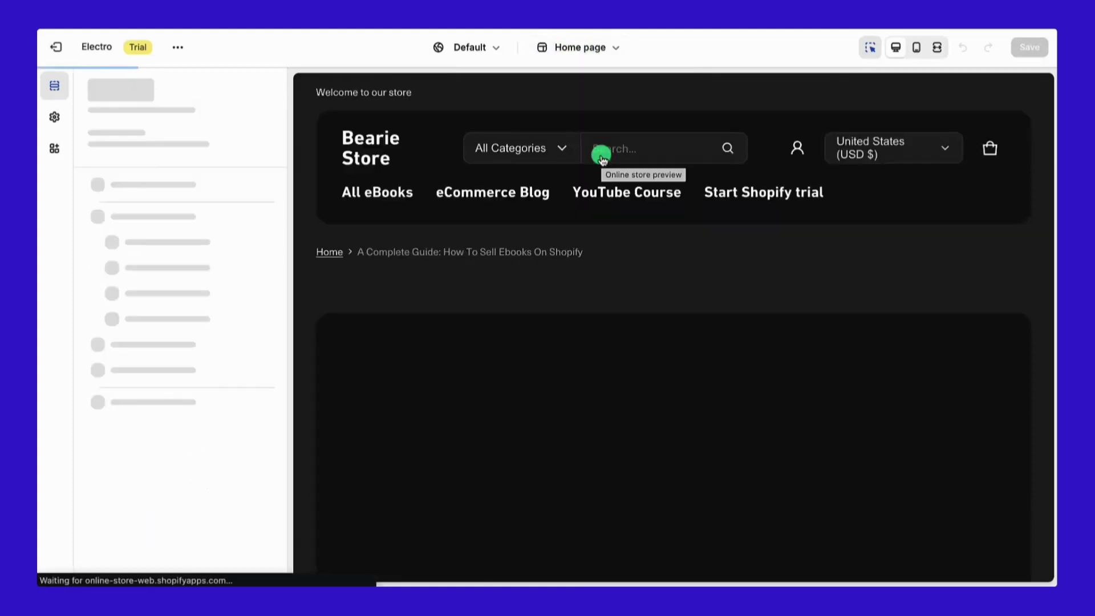
pyautogui.scroll(-8, 594, 316)
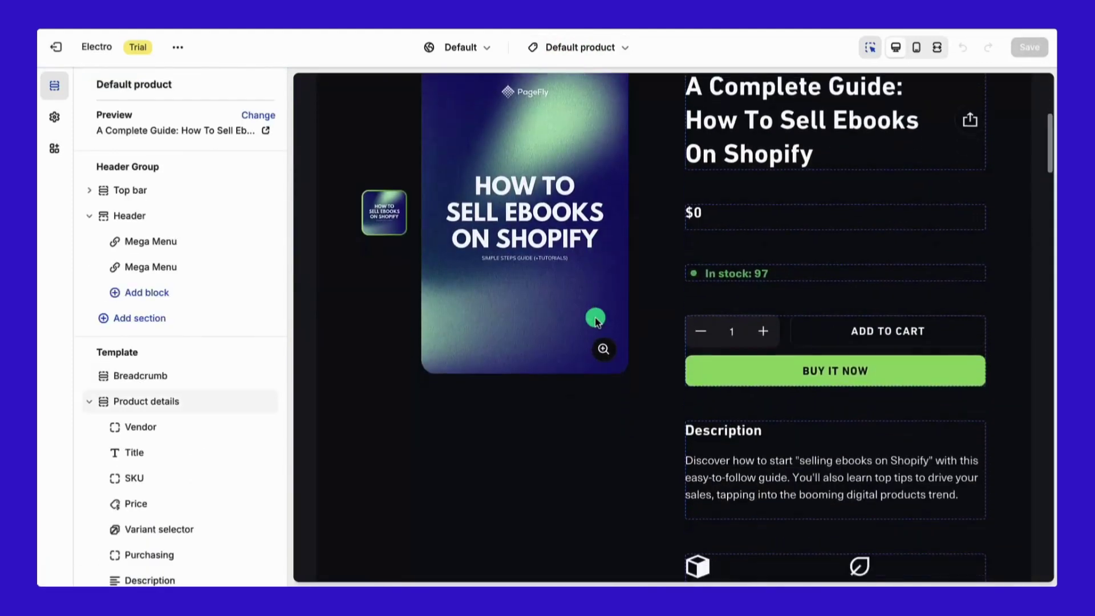
pyautogui.scroll(10, 594, 316)
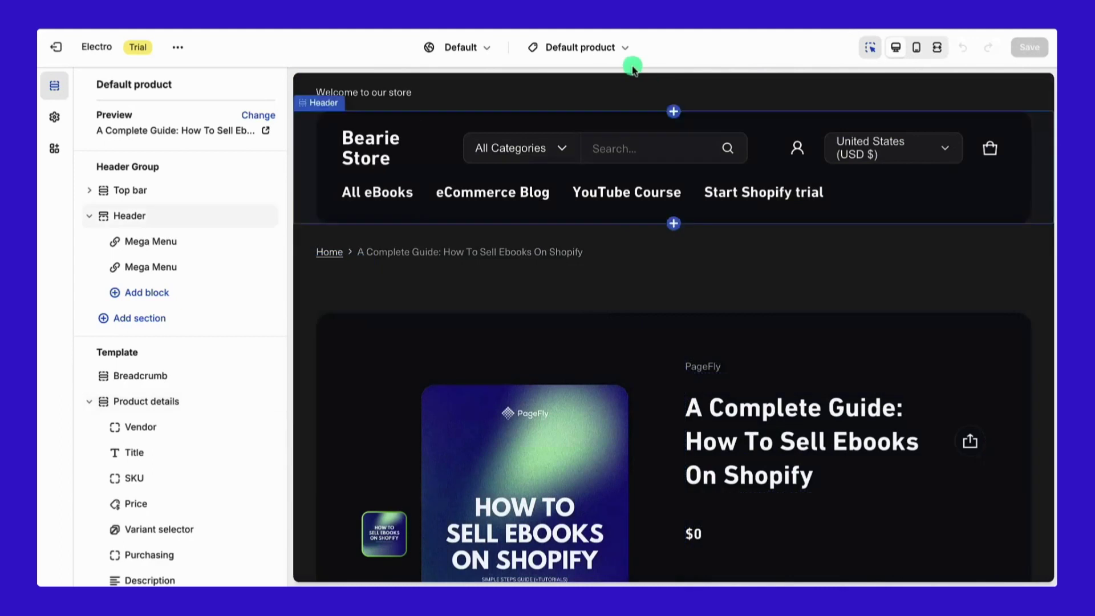
pyautogui.click(626, 53)
pyautogui.click(578, 123)
pyautogui.scroll(-3, 647, 477)
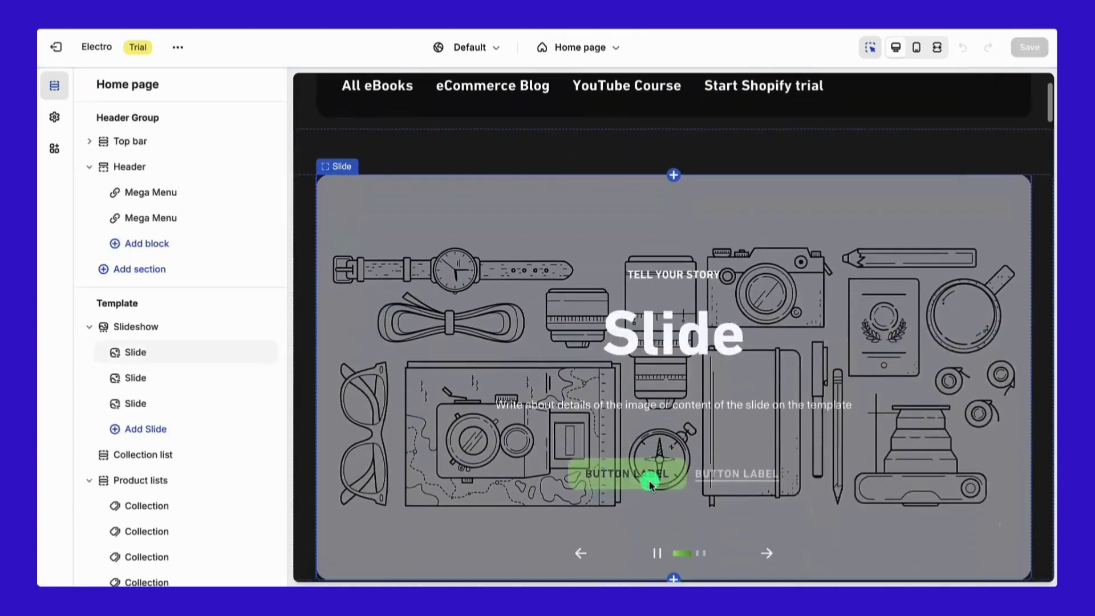
# Set the first slide's background image to bearie_store from the image library
pyautogui.click(516, 393)
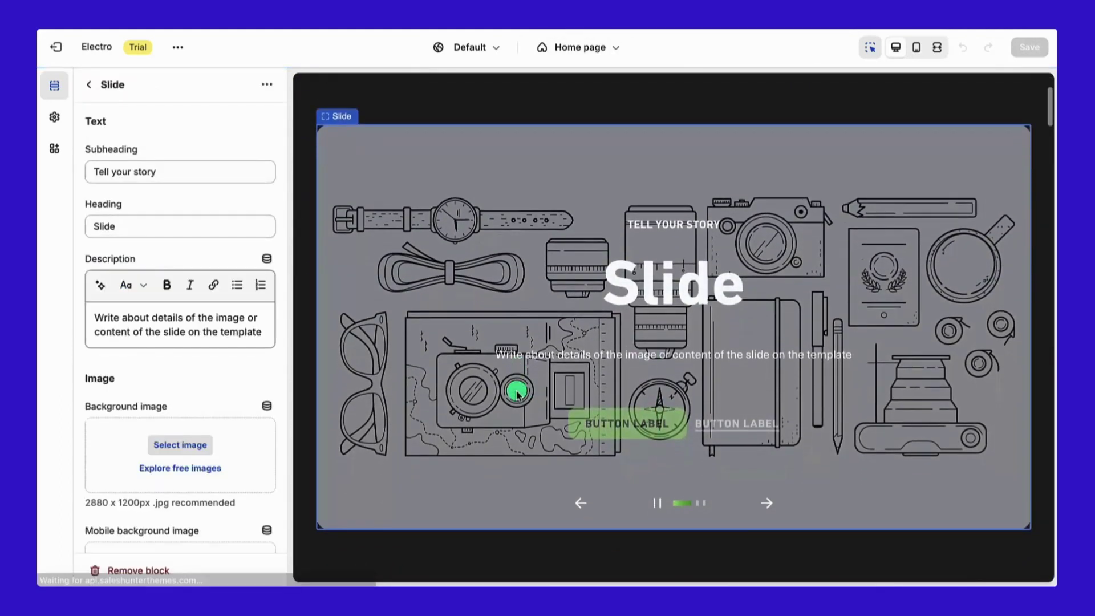
pyautogui.click(207, 445)
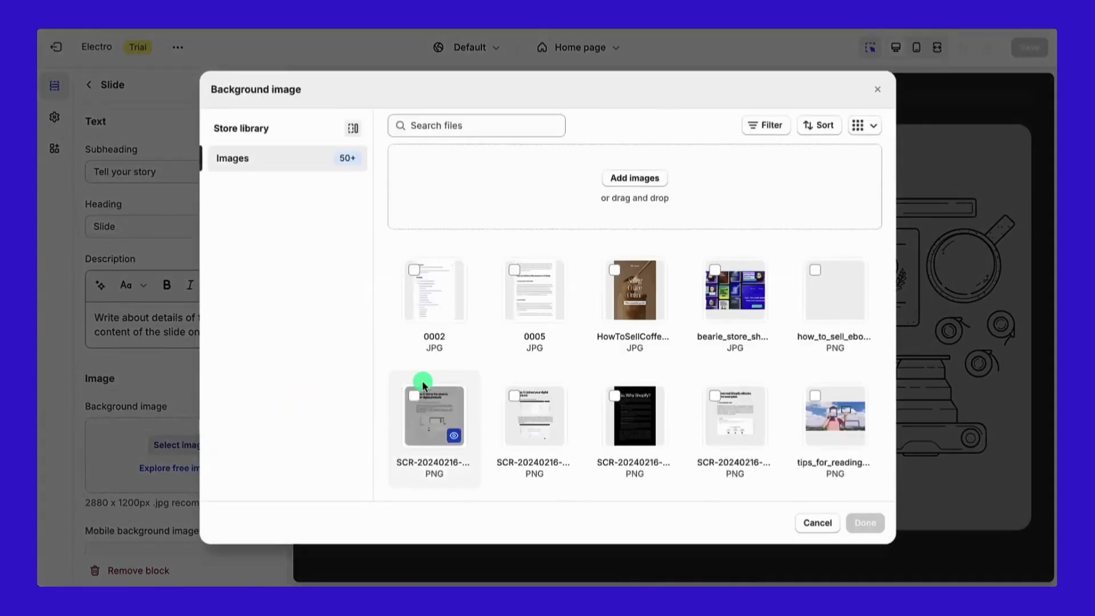
pyautogui.click(718, 268)
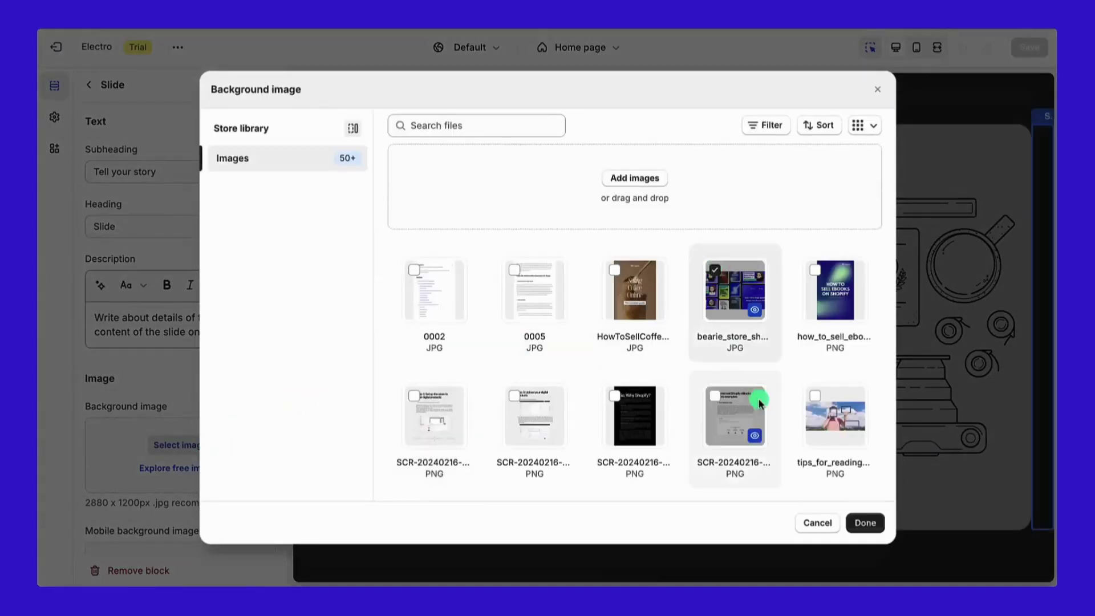
pyautogui.click(865, 523)
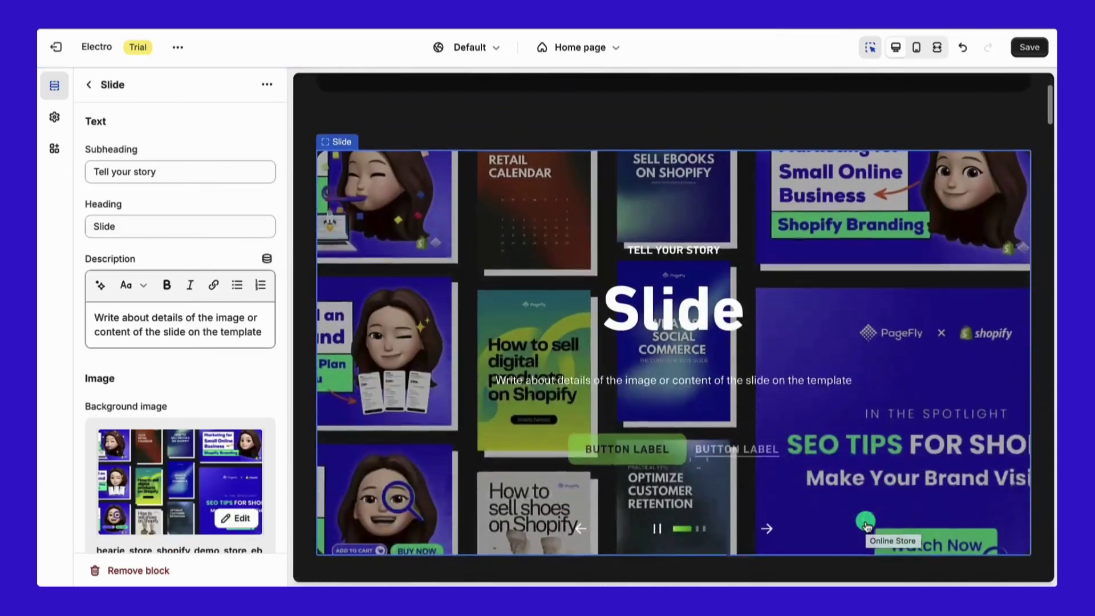
# Link the Collection list section to the Open an Online Store collection
pyautogui.scroll(-5, 337, 337)
pyautogui.click(337, 337)
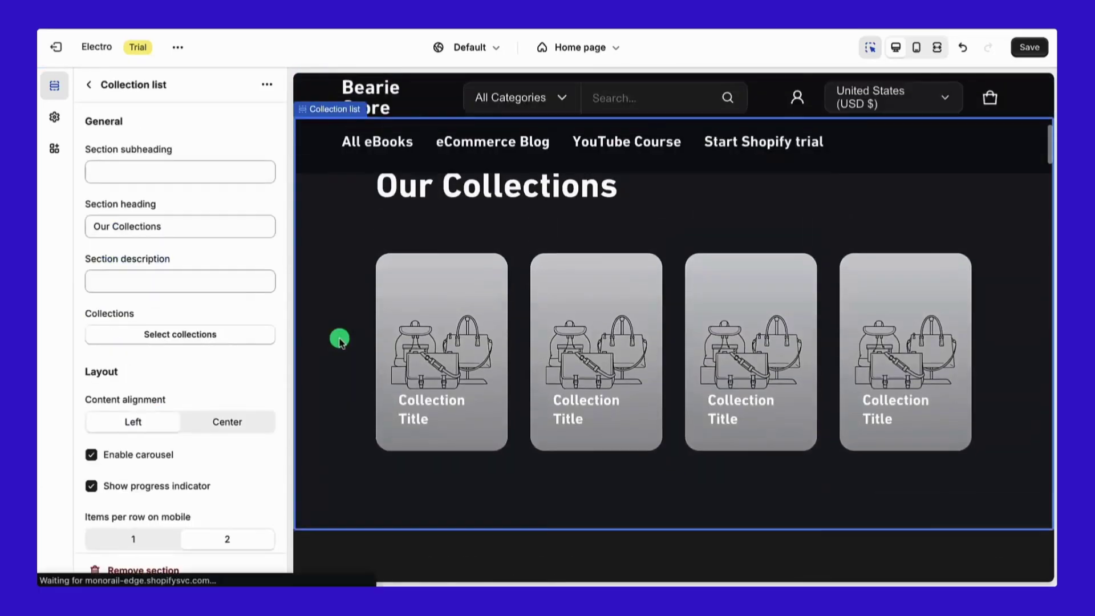
pyautogui.click(220, 335)
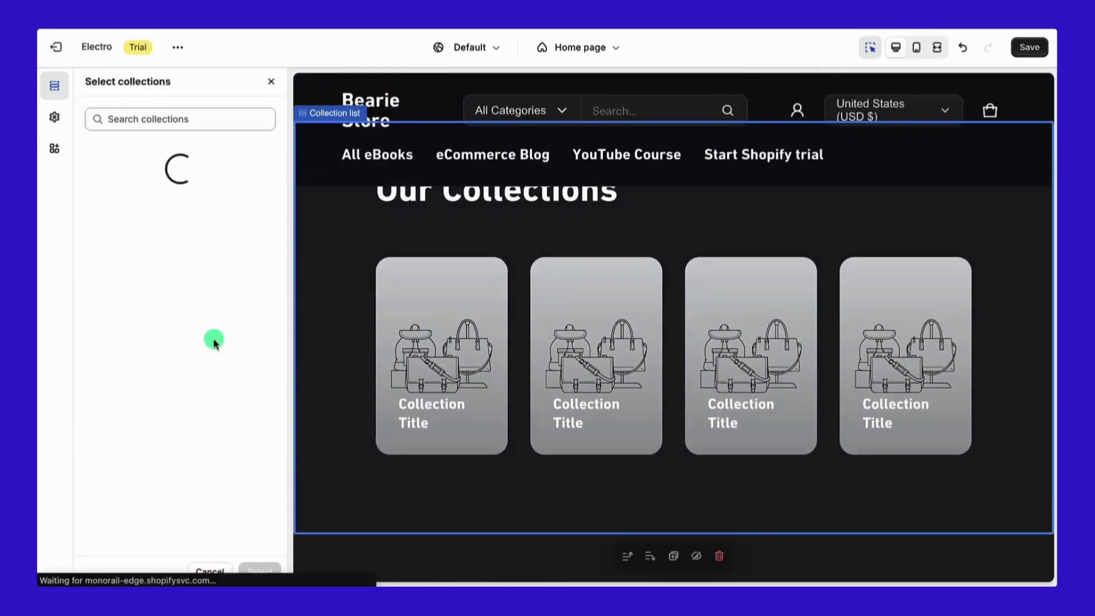
pyautogui.click(151, 219)
pyautogui.click(260, 572)
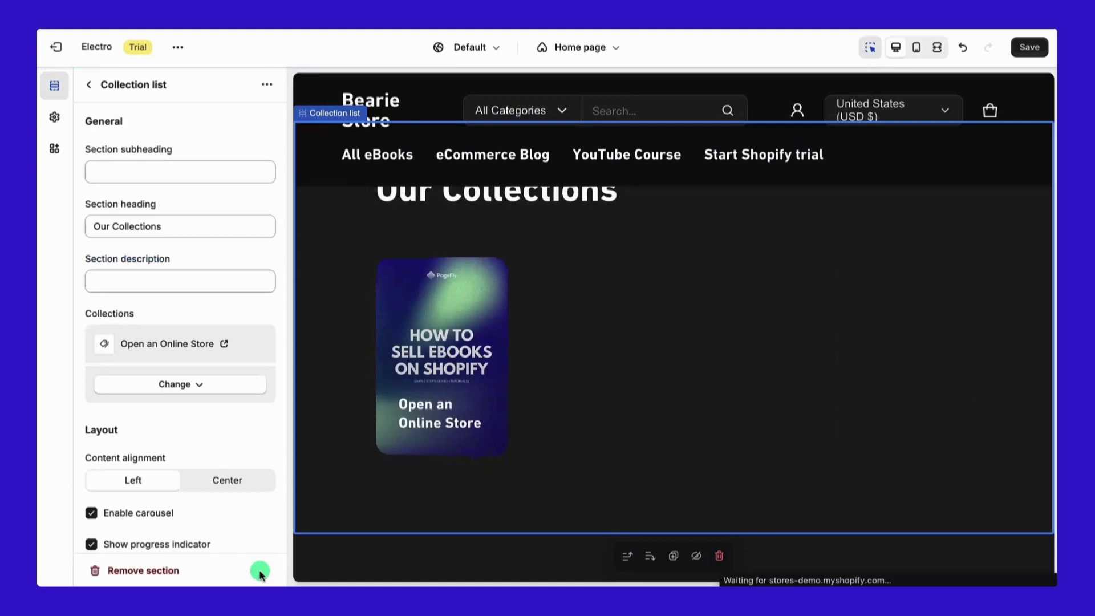
# Set the first product list tab's collection to Open an Online Store
pyautogui.click(91, 85)
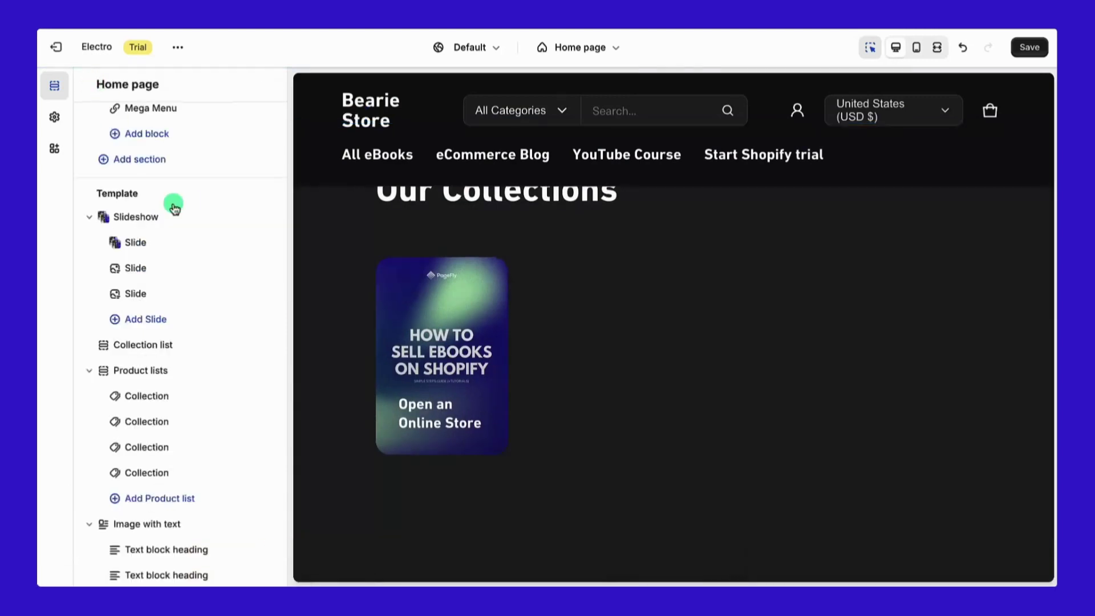
pyautogui.scroll(-5, 419, 489)
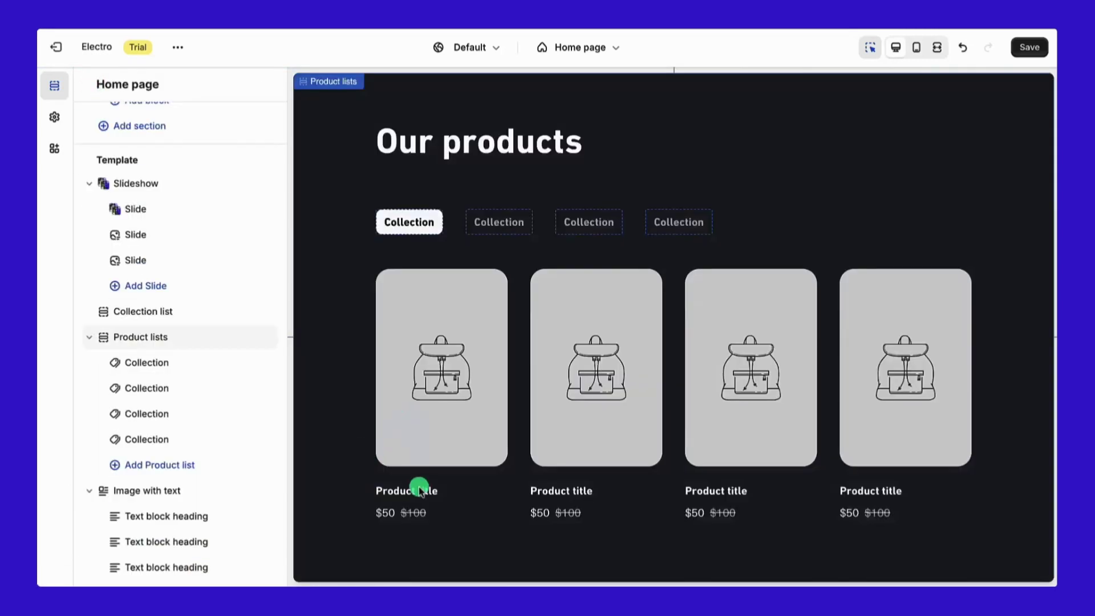
pyautogui.click(418, 233)
pyautogui.click(228, 159)
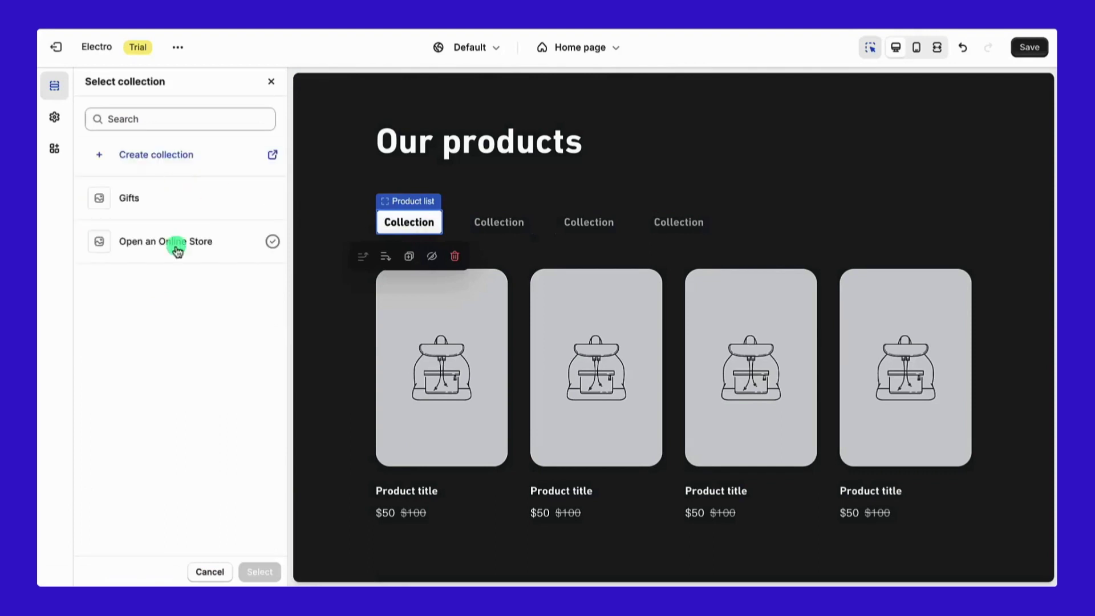
pyautogui.click(178, 249)
pyautogui.click(260, 572)
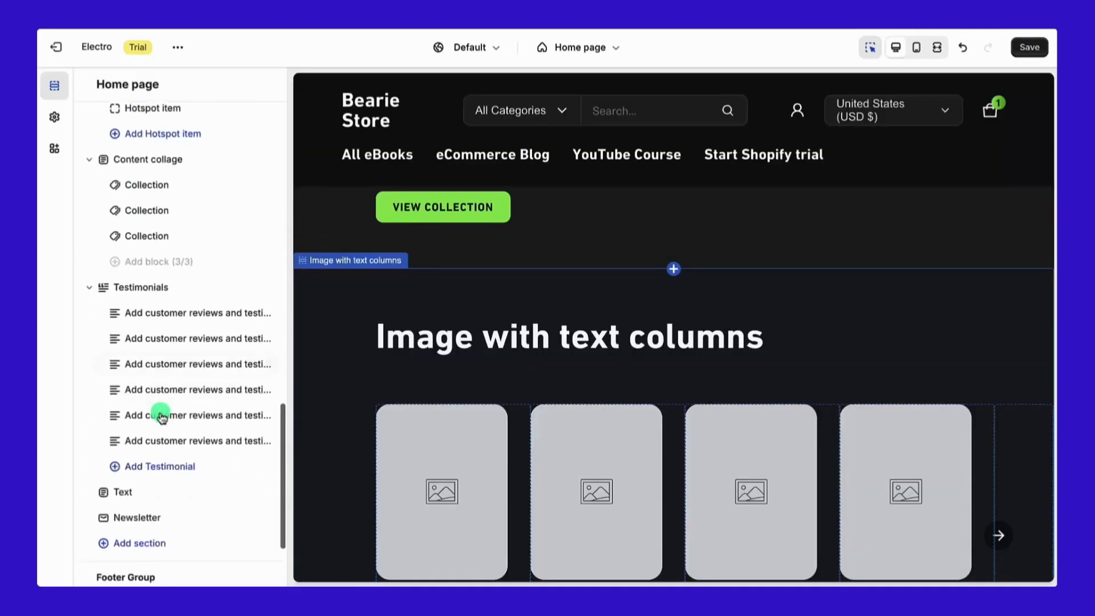
# Open the Add section picker and show more section types
pyautogui.scroll(-3, 162, 416)
pyautogui.click(161, 433)
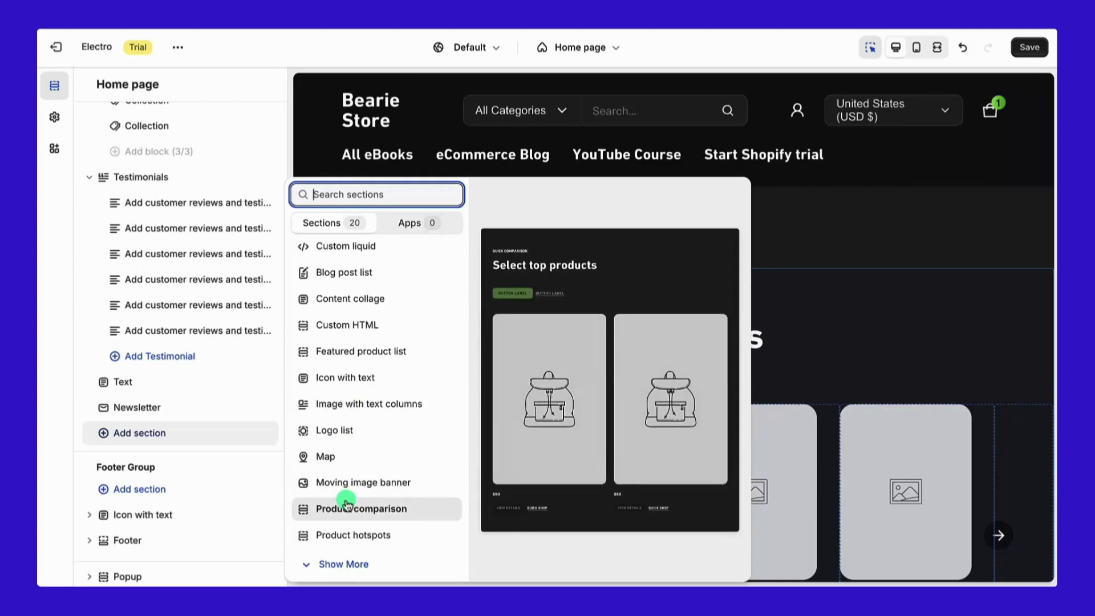
pyautogui.click(346, 561)
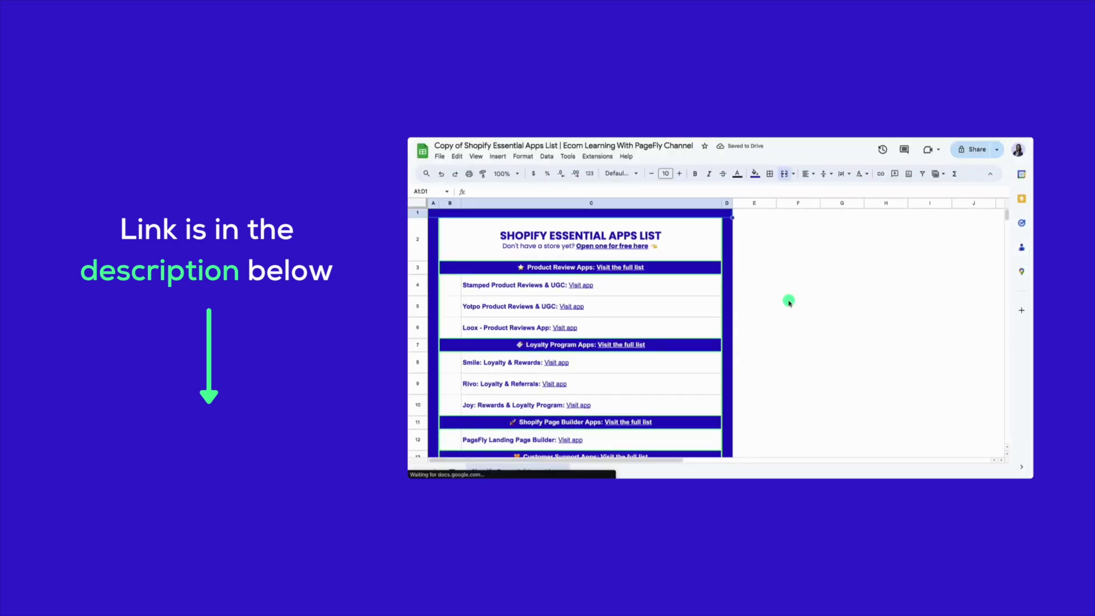
# Scroll through the app categories in the Shopify Essential Apps List sheet
pyautogui.scroll(-10, 789, 301)
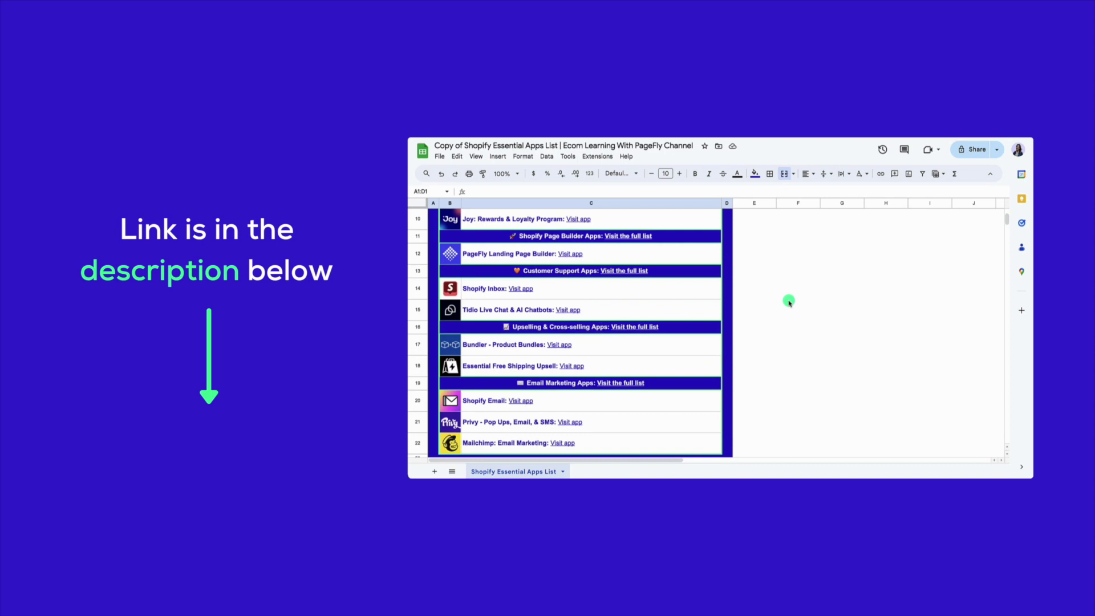
pyautogui.scroll(10, 788, 301)
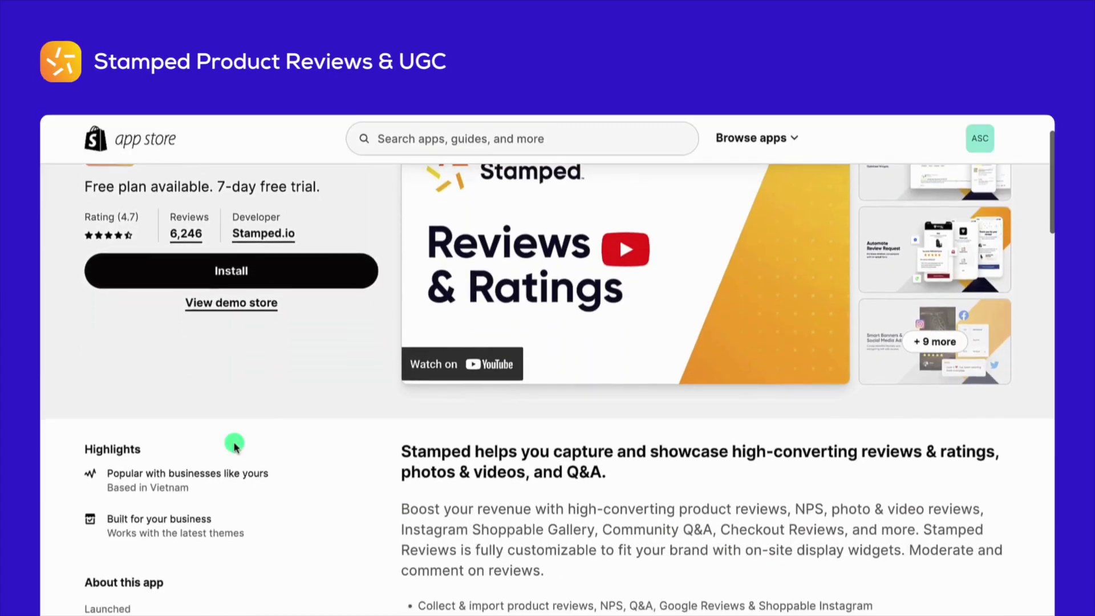
# Open the Stamped demo store and page through its customer reviews
pyautogui.scroll(3, 234, 442)
pyautogui.click(226, 388)
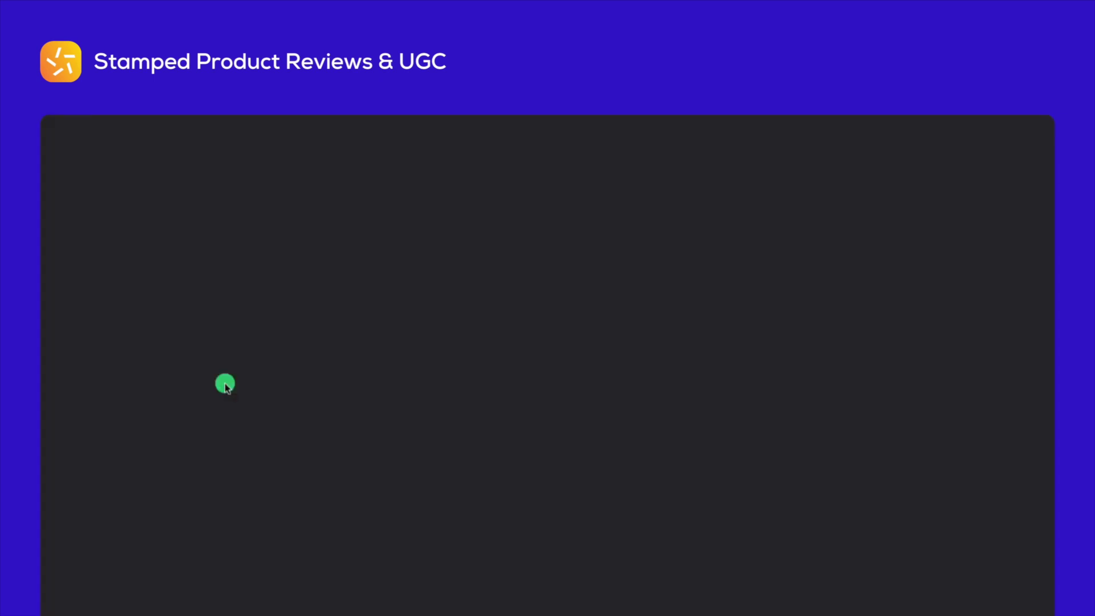
pyautogui.scroll(-10, 510, 303)
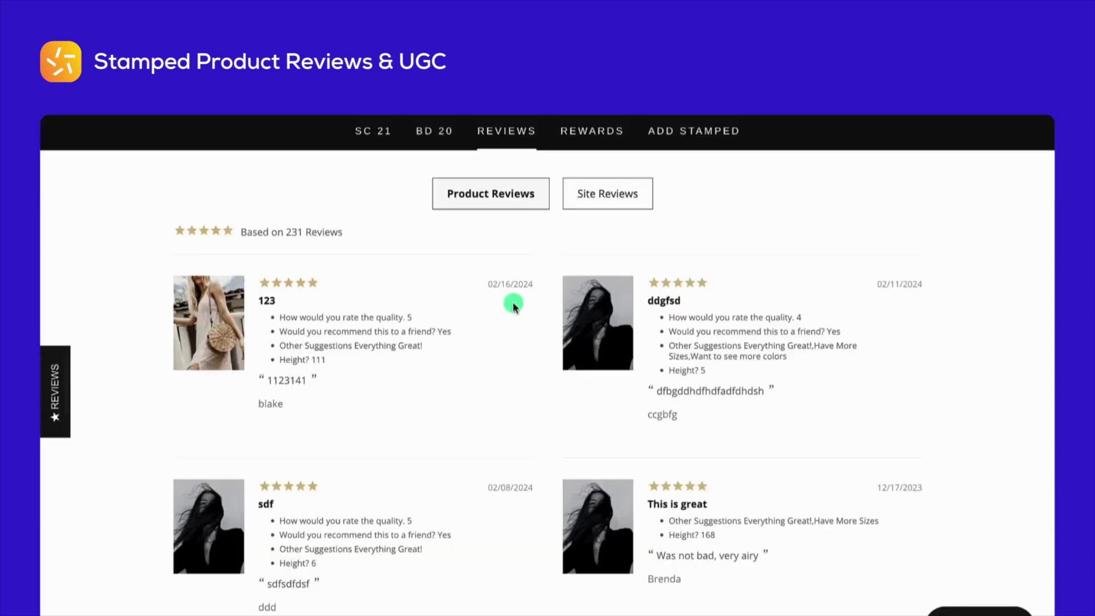
pyautogui.scroll(-4, 513, 305)
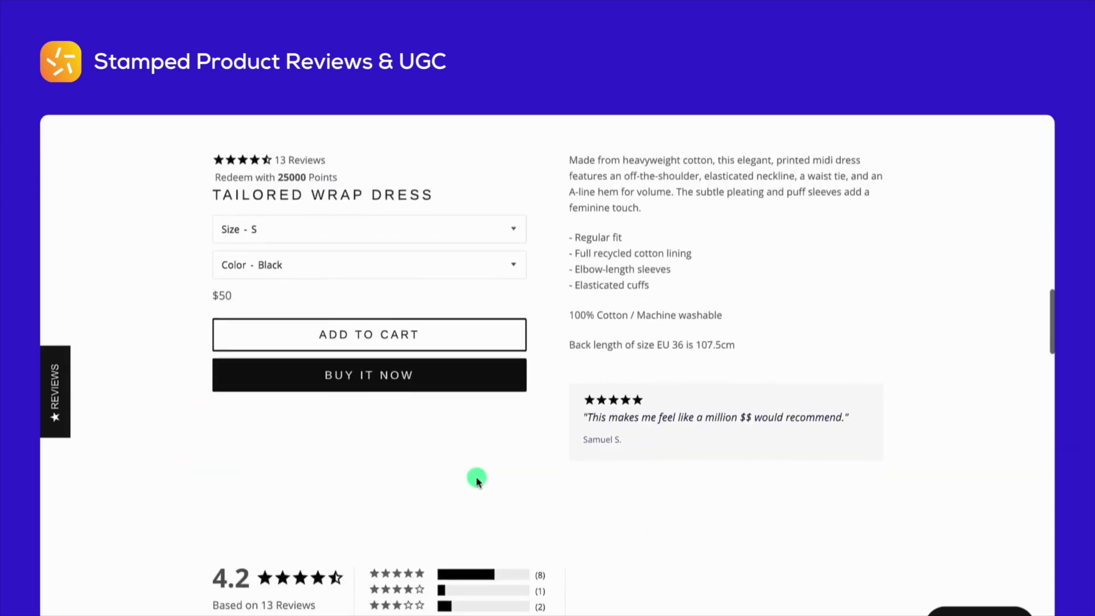
pyautogui.scroll(-10, 477, 481)
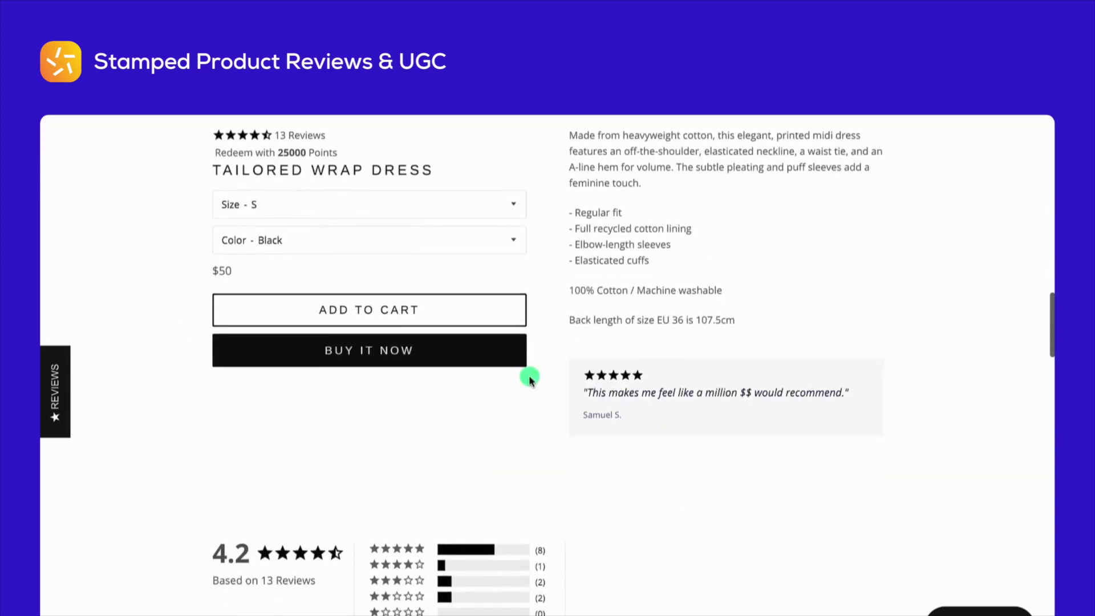
pyautogui.scroll(-3, 530, 306)
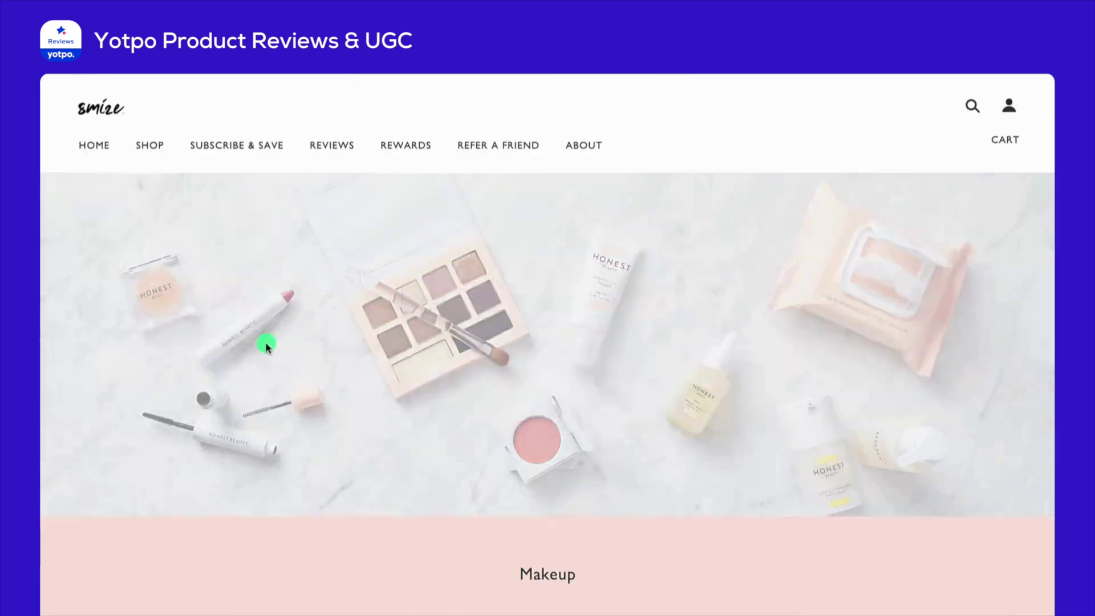
pyautogui.scroll(-10, 264, 342)
pyautogui.click(935, 260)
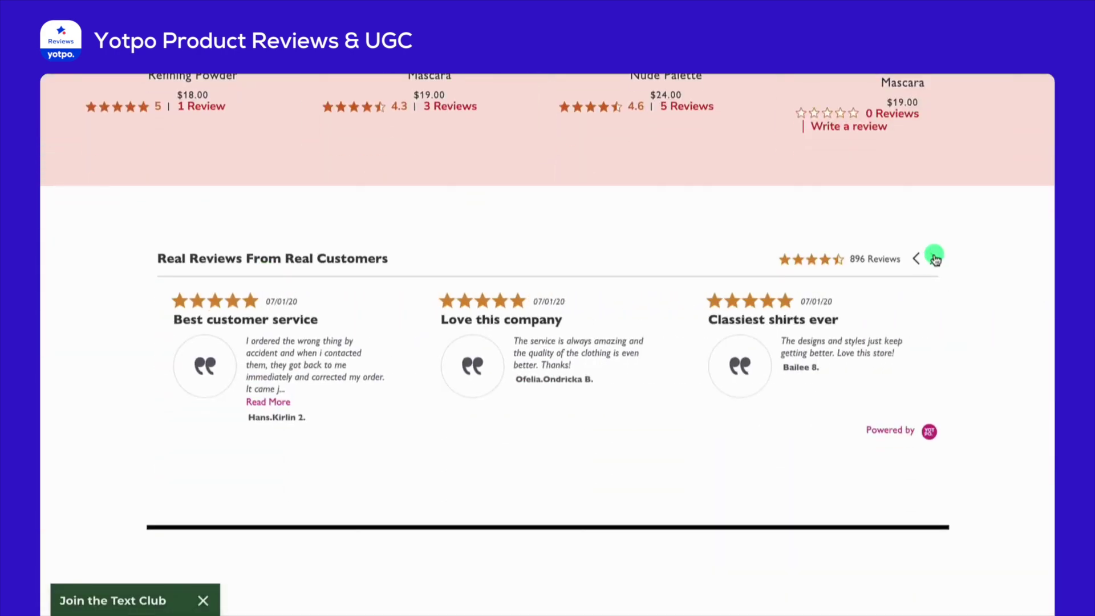
# Browse the Nude Palette product page, rewards banner and review filters, then open Loox's demo store
pyautogui.scroll(5, 909, 276)
pyautogui.click(635, 272)
pyautogui.click(621, 200)
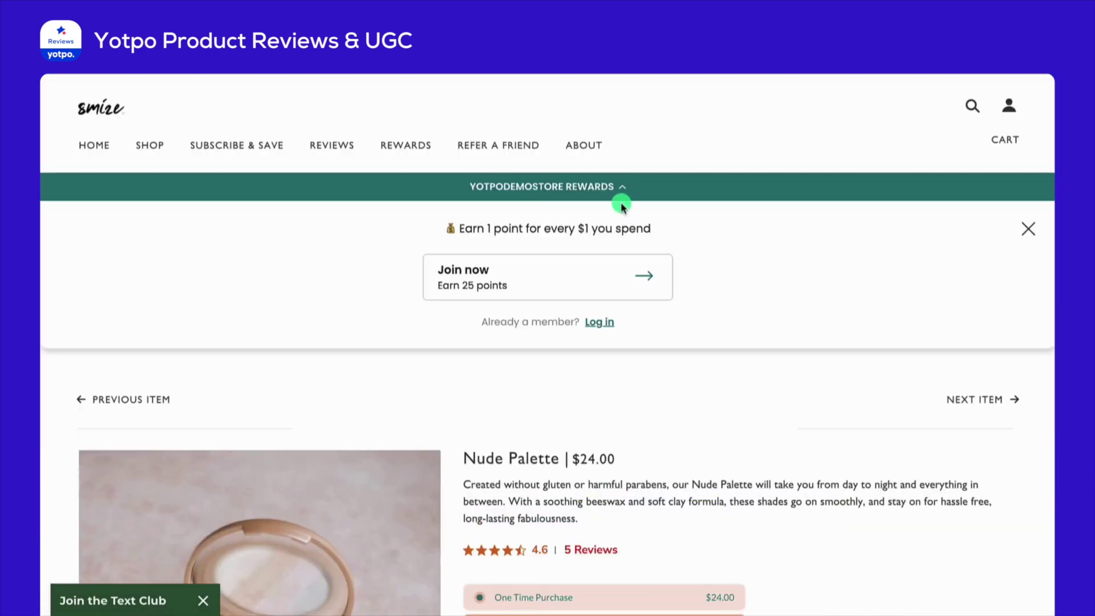
pyautogui.scroll(-5, 603, 319)
pyautogui.scroll(-10, 603, 319)
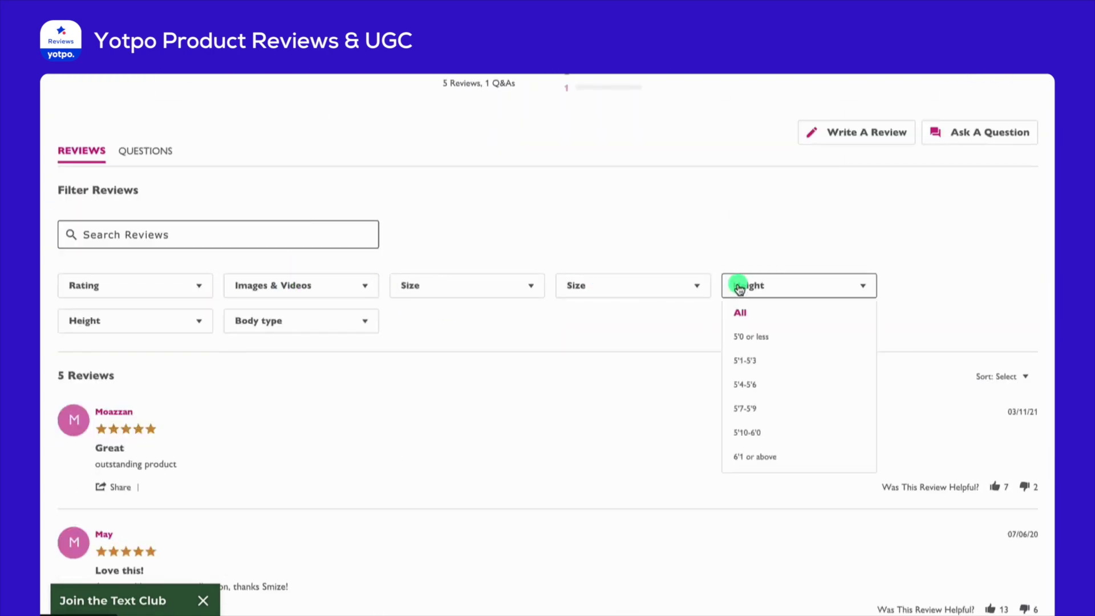
pyautogui.click(192, 242)
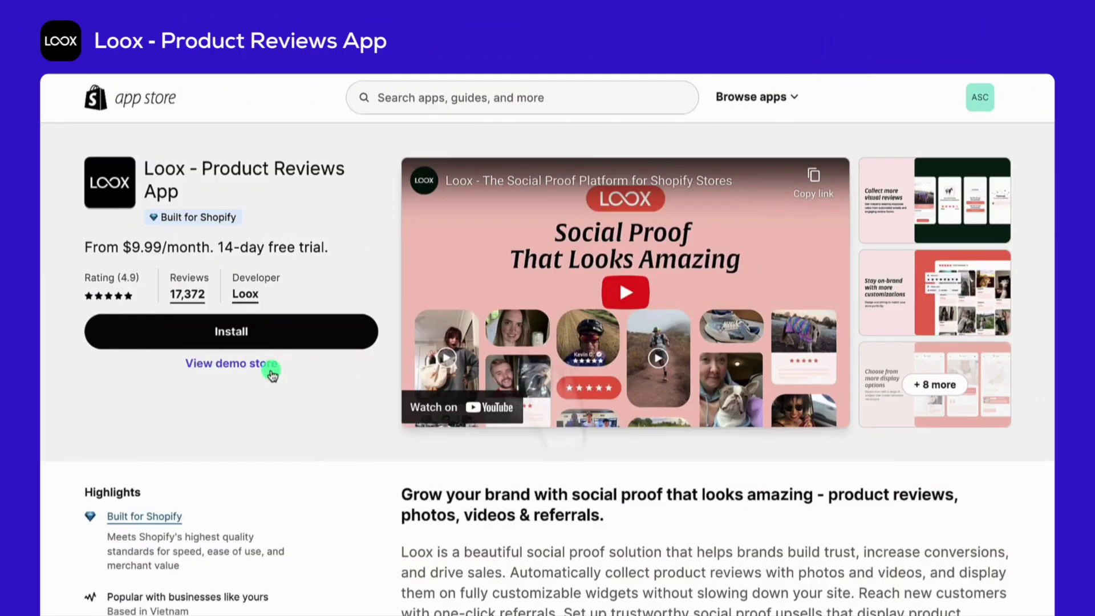
pyautogui.click(935, 420)
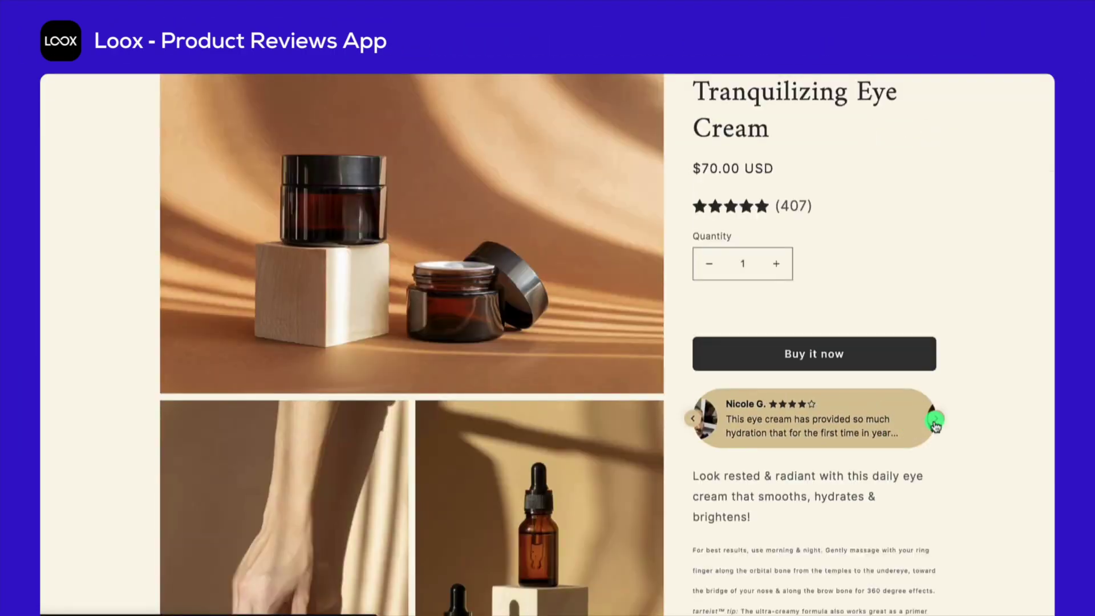
# View a customer's video review on the Loox demo, close it, and scroll further down the grid
pyautogui.scroll(-8, 946, 413)
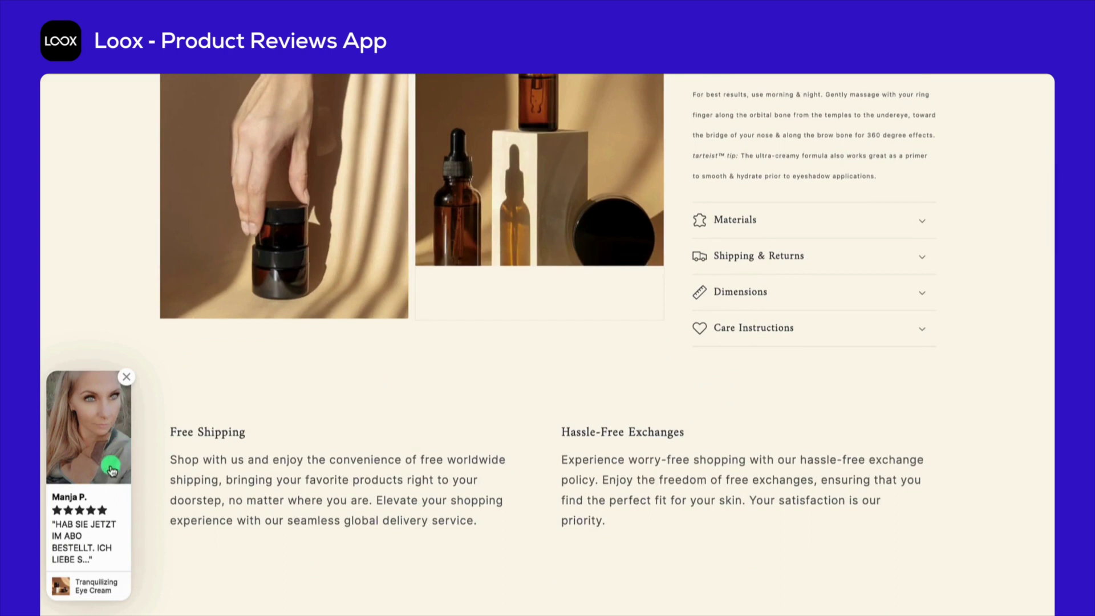
pyautogui.scroll(-11, 112, 469)
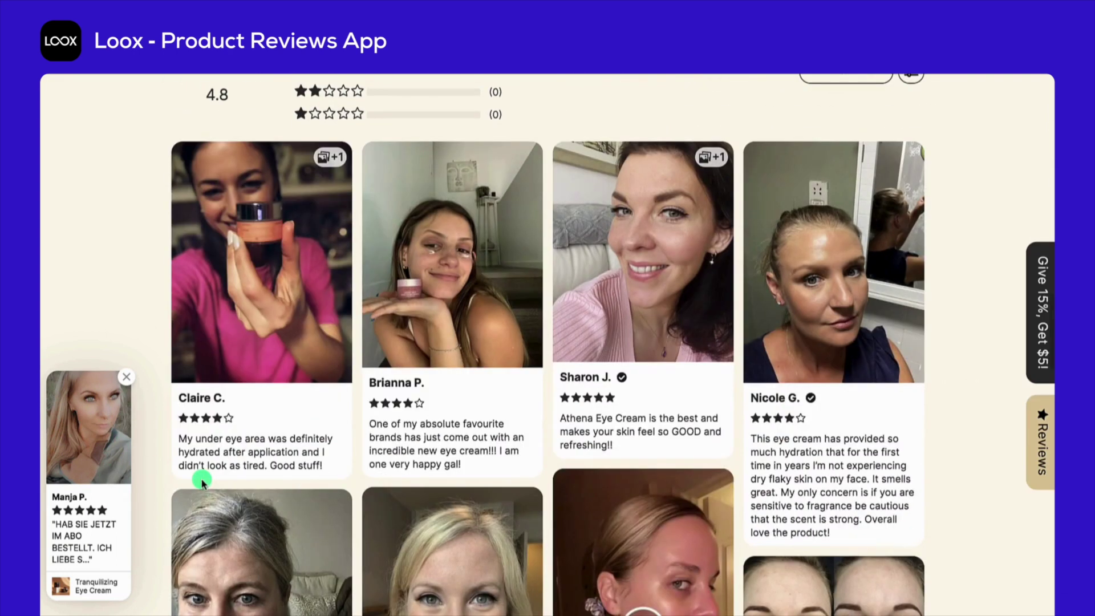
pyautogui.scroll(-7, 202, 480)
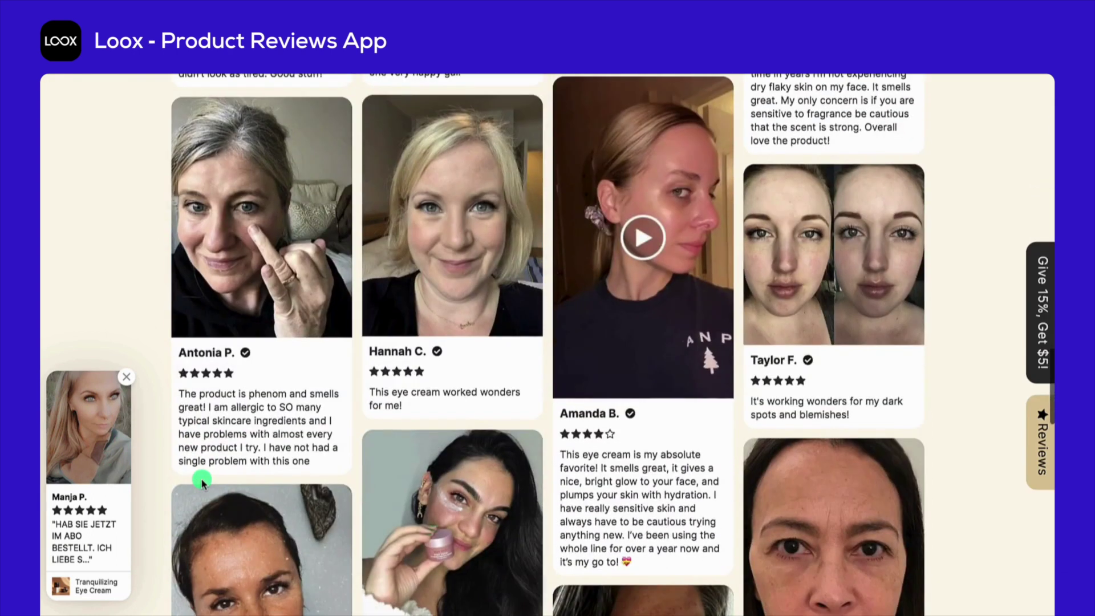
pyautogui.click(643, 238)
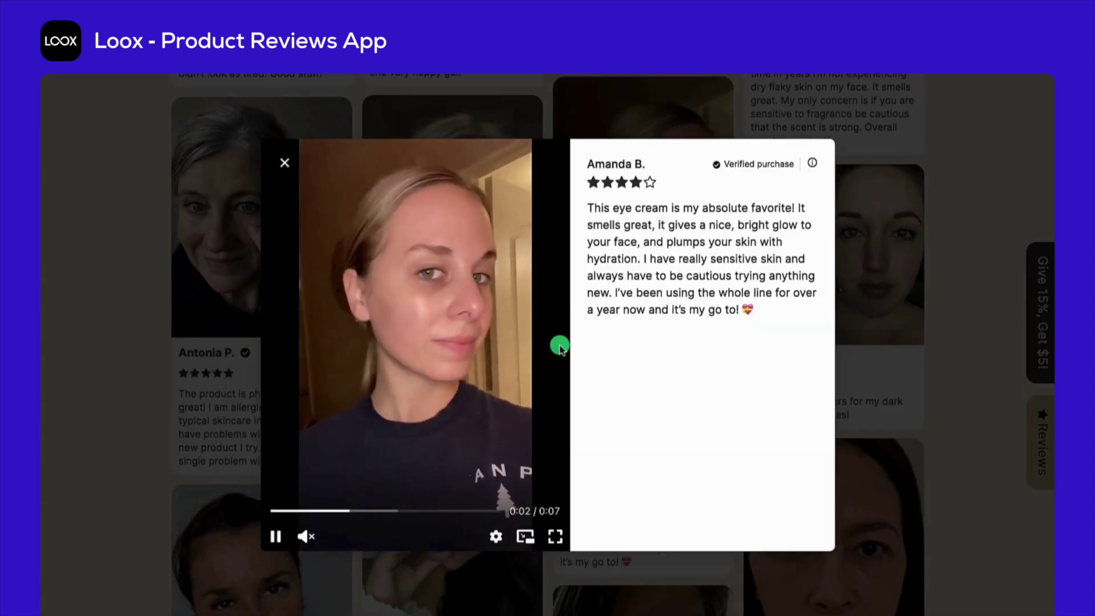
pyautogui.click(854, 206)
pyautogui.scroll(-3, 777, 310)
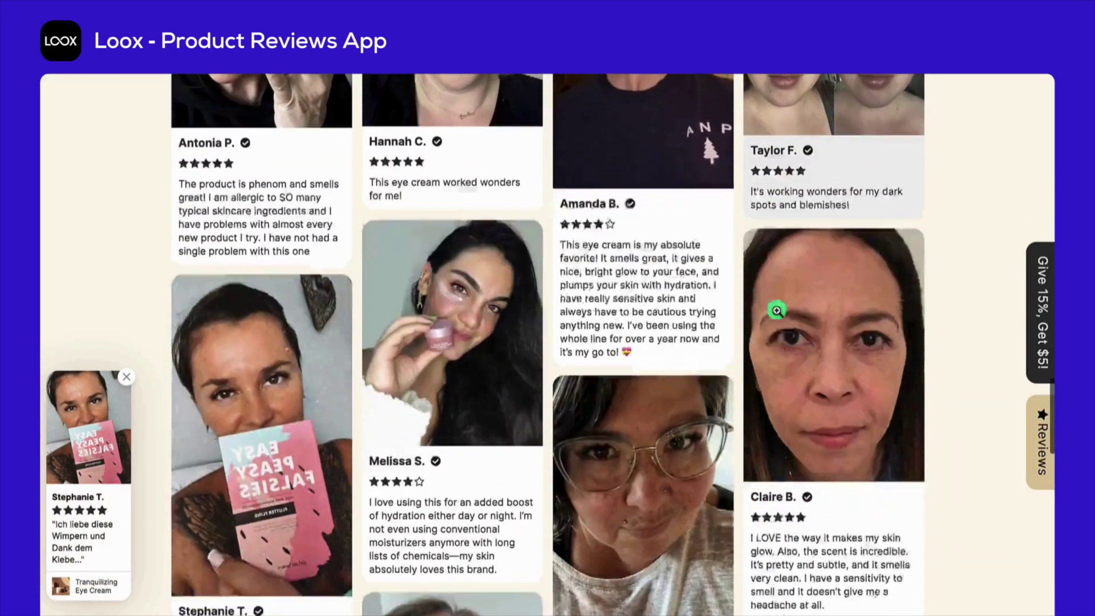
pyautogui.scroll(-9, 776, 311)
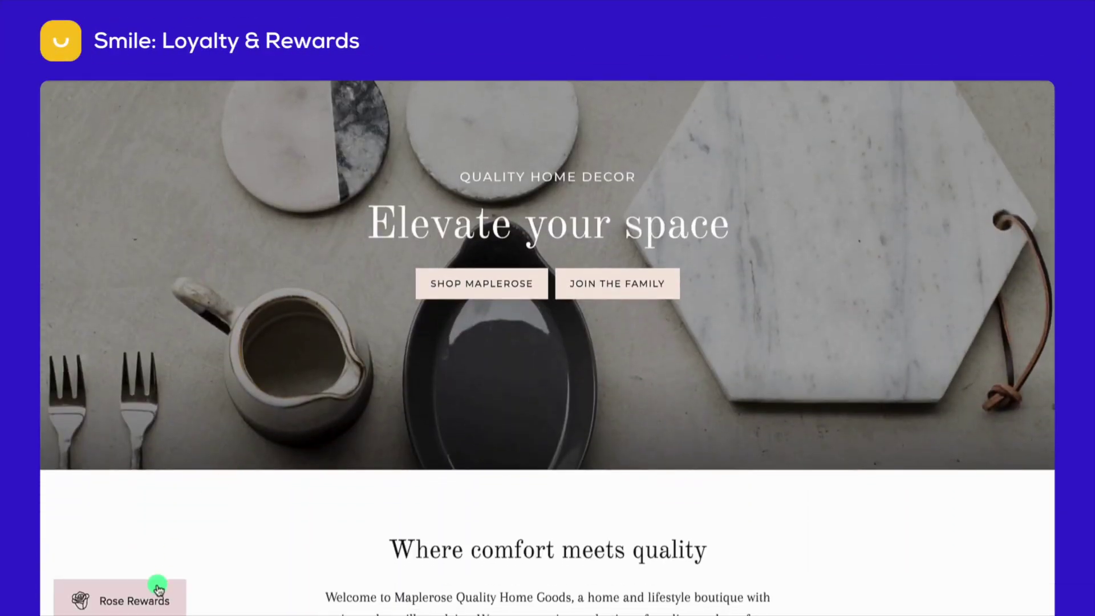
# Explore the Smile demo's Rose Rewards panel and the Bouquet VIP tier benefits
pyautogui.click(159, 588)
pyautogui.scroll(-5, 173, 438)
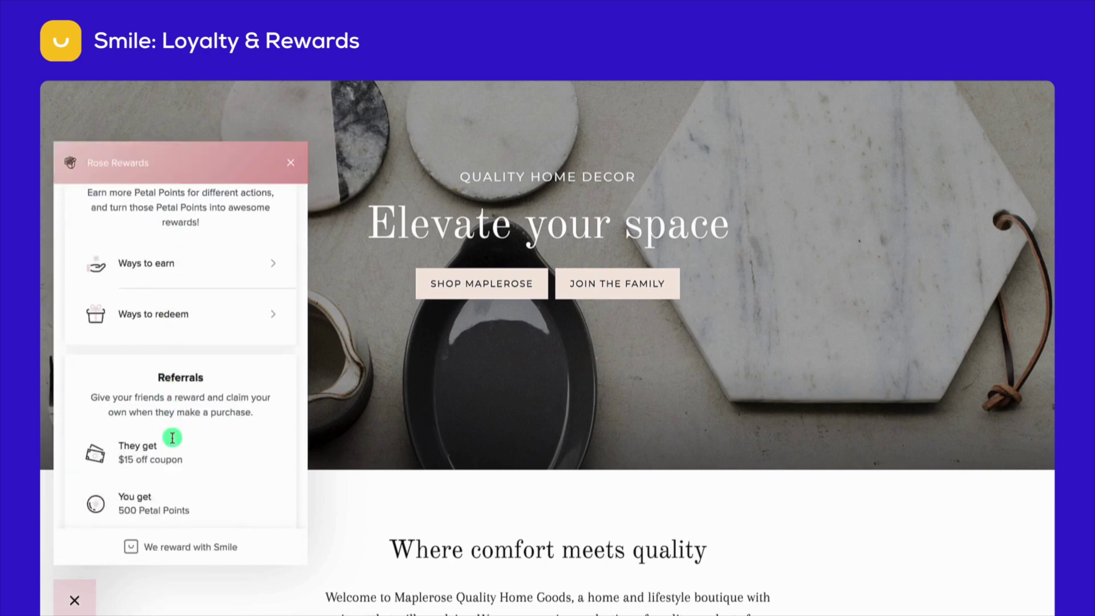
pyautogui.scroll(-5, 172, 438)
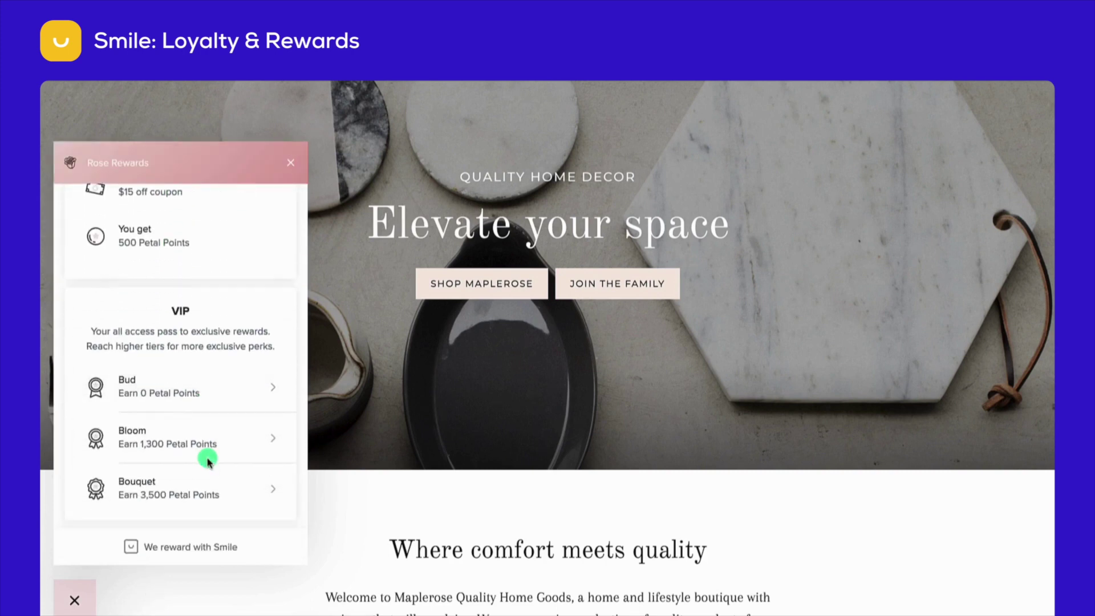
pyautogui.click(183, 482)
pyautogui.scroll(-1, 183, 456)
pyautogui.scroll(1, 187, 450)
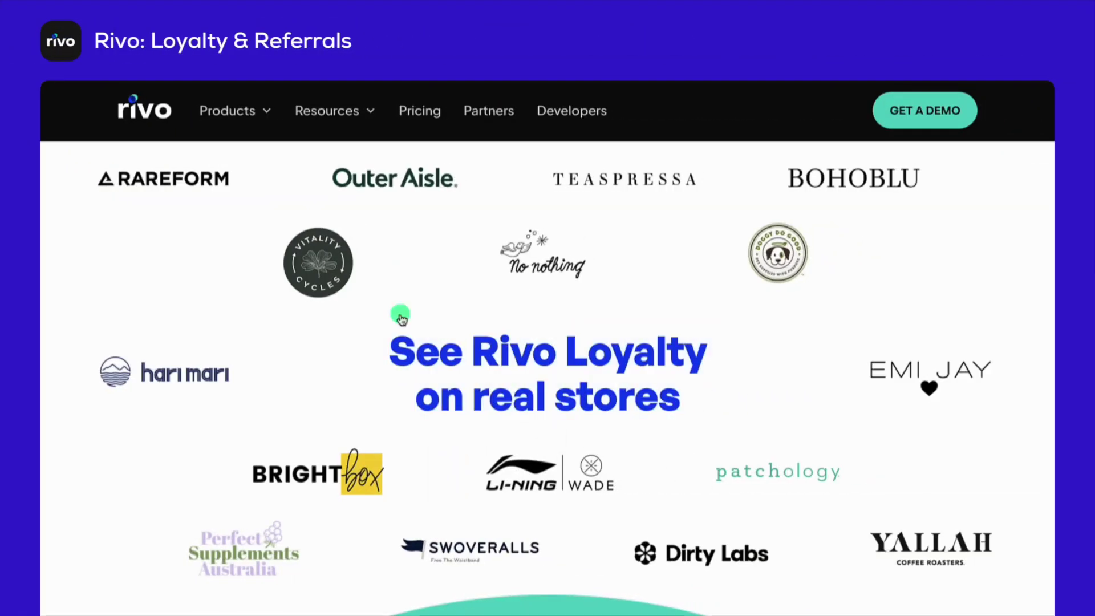
# Browse the Vitality Cycles store's loyalty page in the Rivo demo
pyautogui.click(324, 274)
pyautogui.scroll(-9, 604, 422)
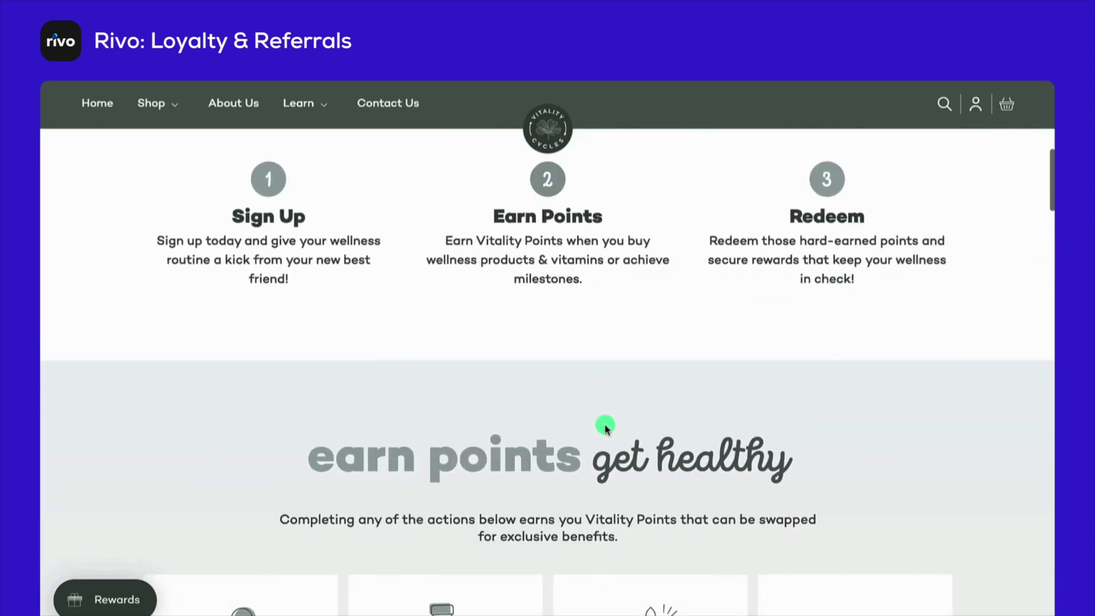
pyautogui.scroll(-5, 606, 427)
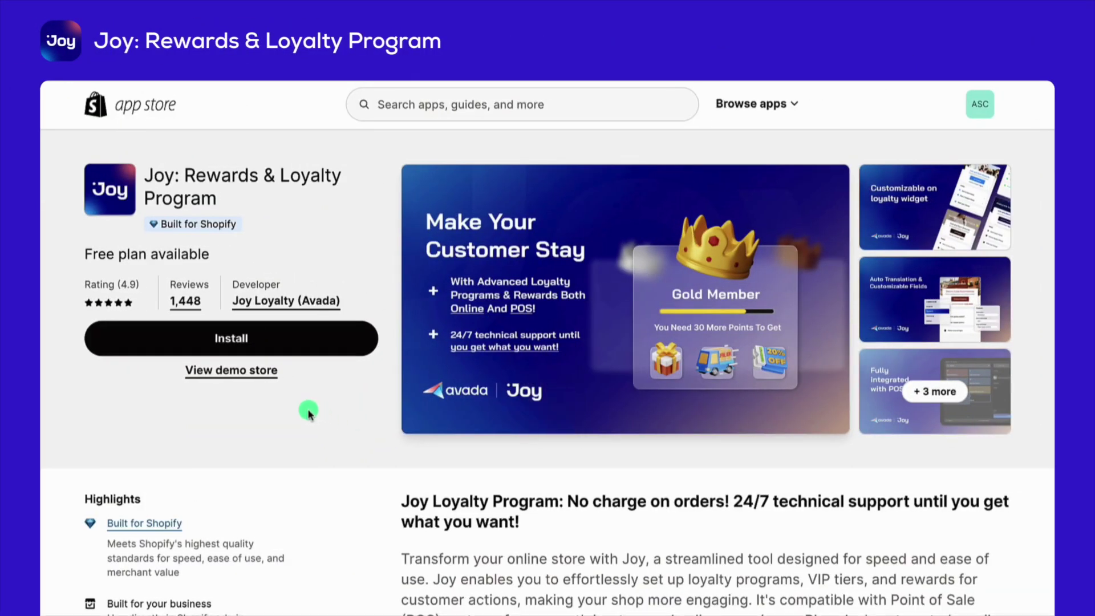
pyautogui.scroll(-6, 308, 411)
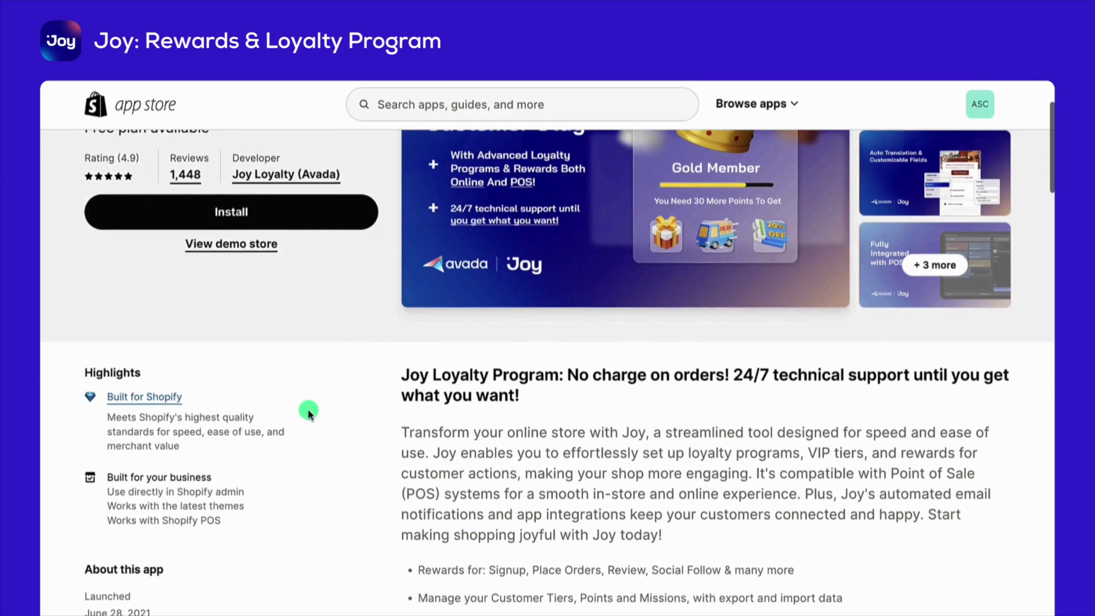
pyautogui.scroll(-2, 307, 408)
pyautogui.scroll(8, 307, 408)
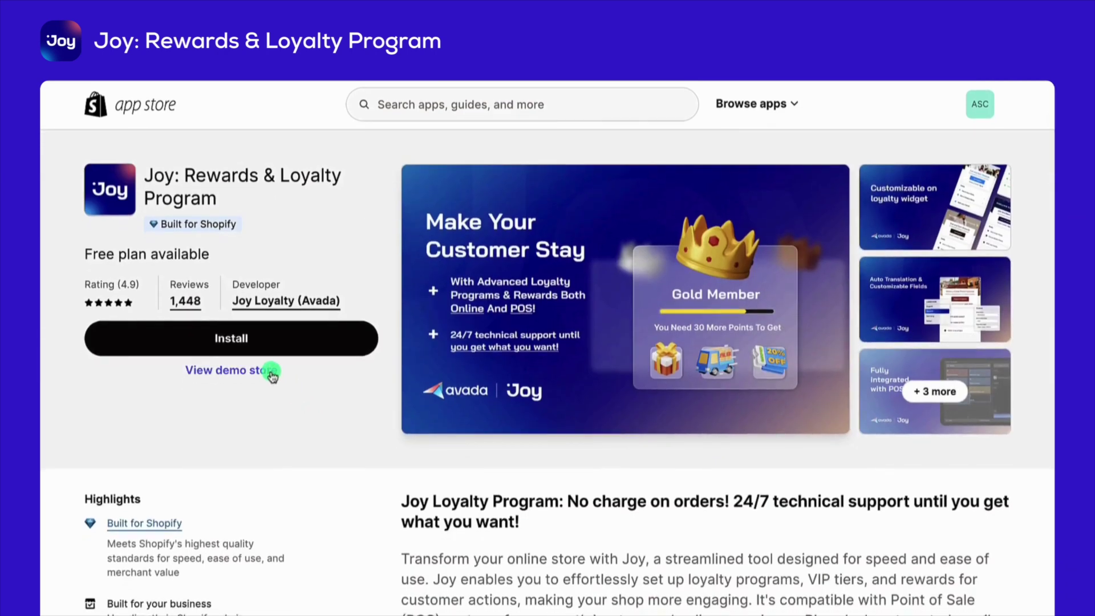
# On the Joy demo store, open the rewards widget and view how points are earned and redeemed
pyautogui.click(273, 375)
pyautogui.click(915, 543)
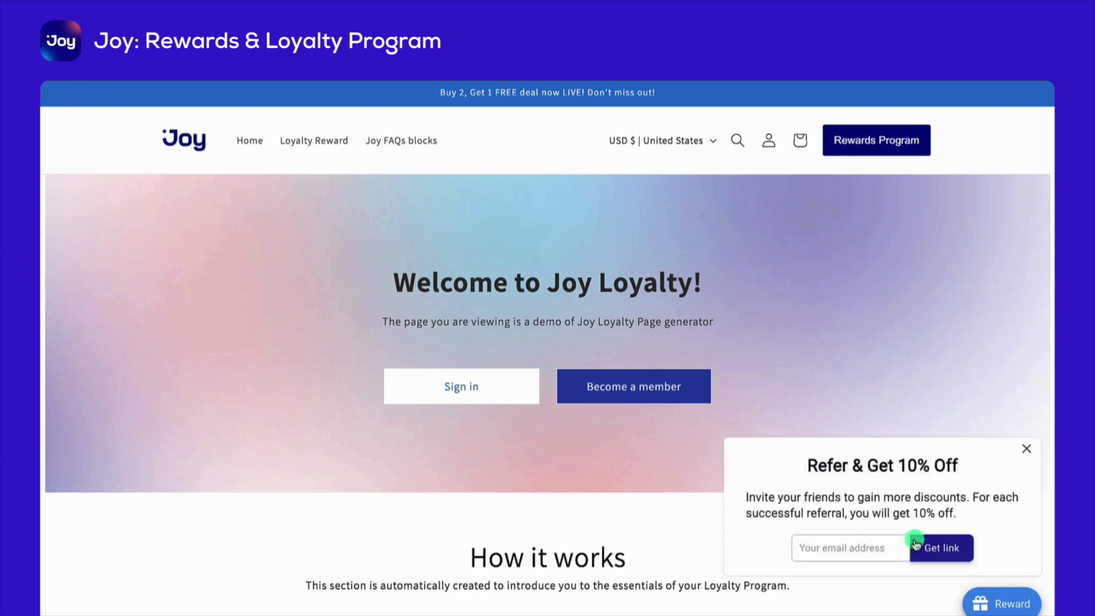
pyautogui.click(986, 595)
pyautogui.scroll(-1, 931, 396)
pyautogui.click(855, 422)
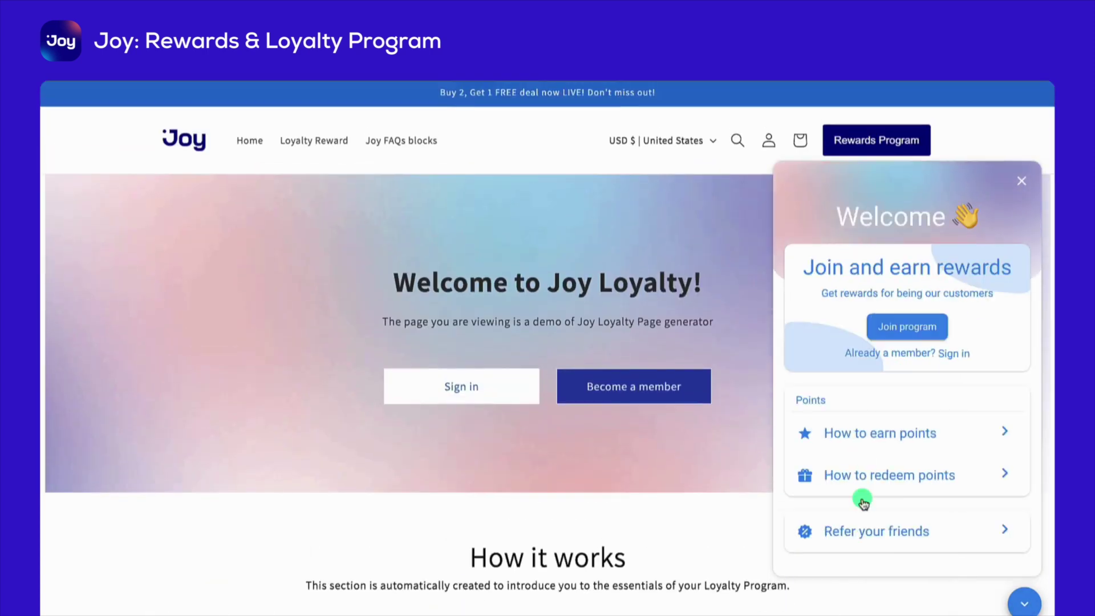
pyautogui.click(890, 487)
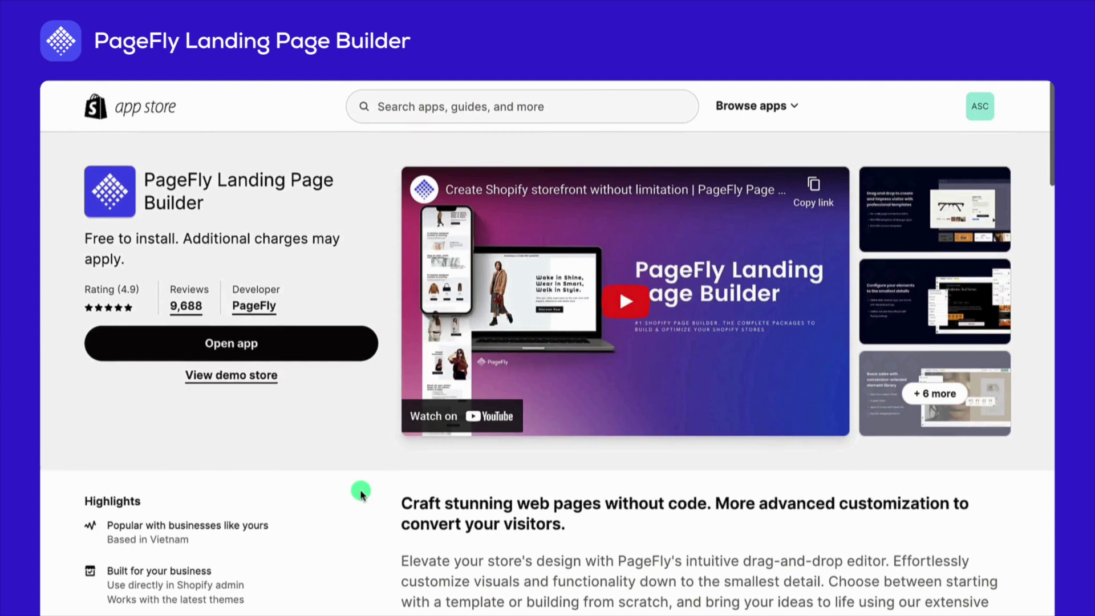
# Open the PageFly demo store and scroll through its Valentine's page
pyautogui.click(263, 388)
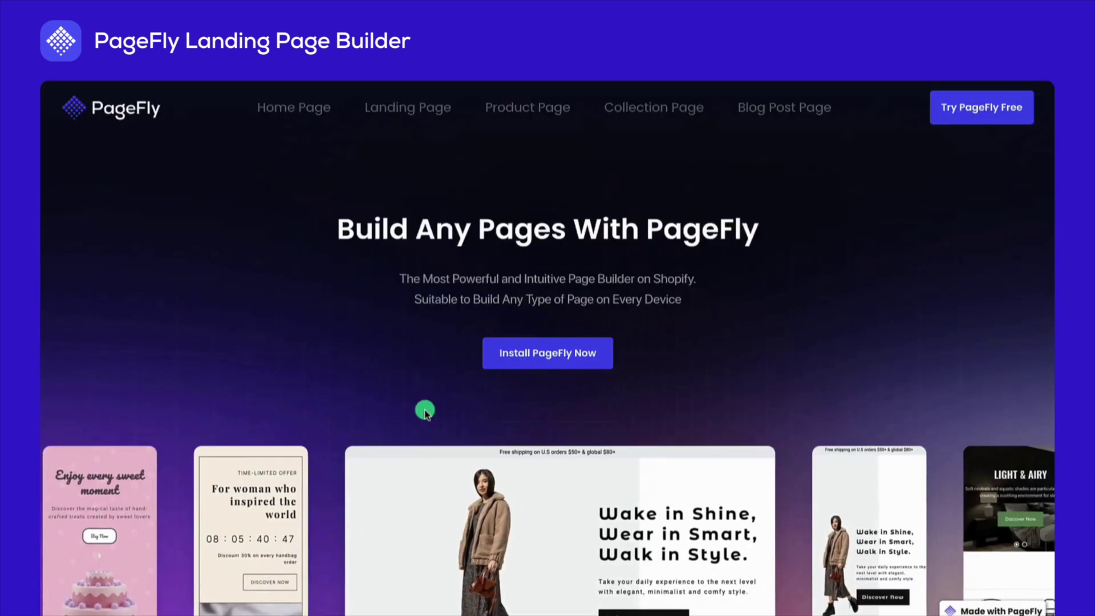
pyautogui.scroll(-10, 427, 415)
pyautogui.scroll(15, 515, 472)
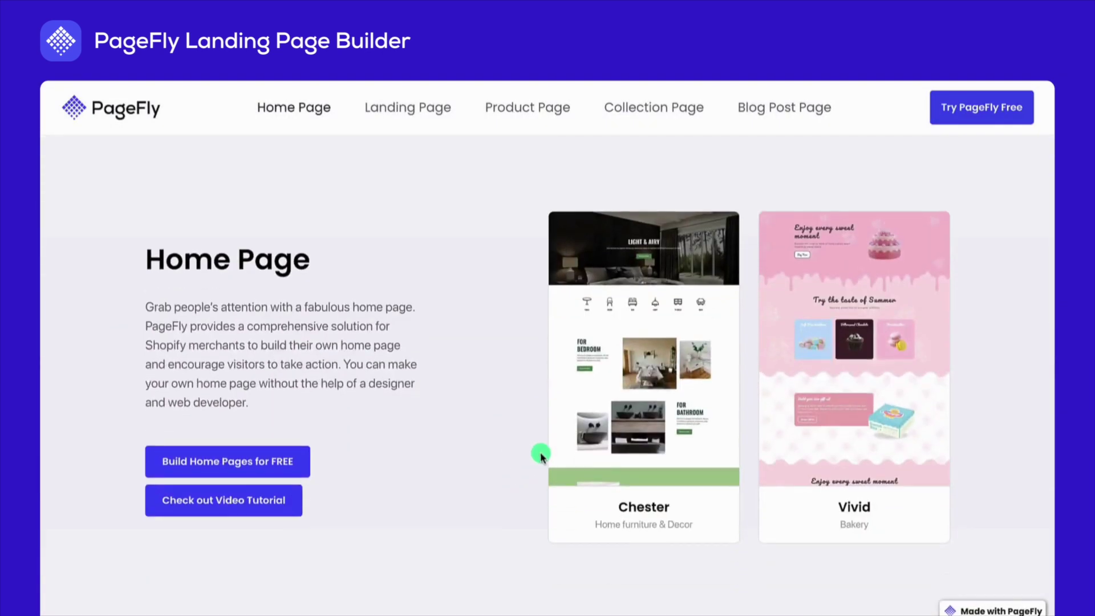
pyautogui.scroll(-5, 543, 450)
pyautogui.scroll(-15, 721, 461)
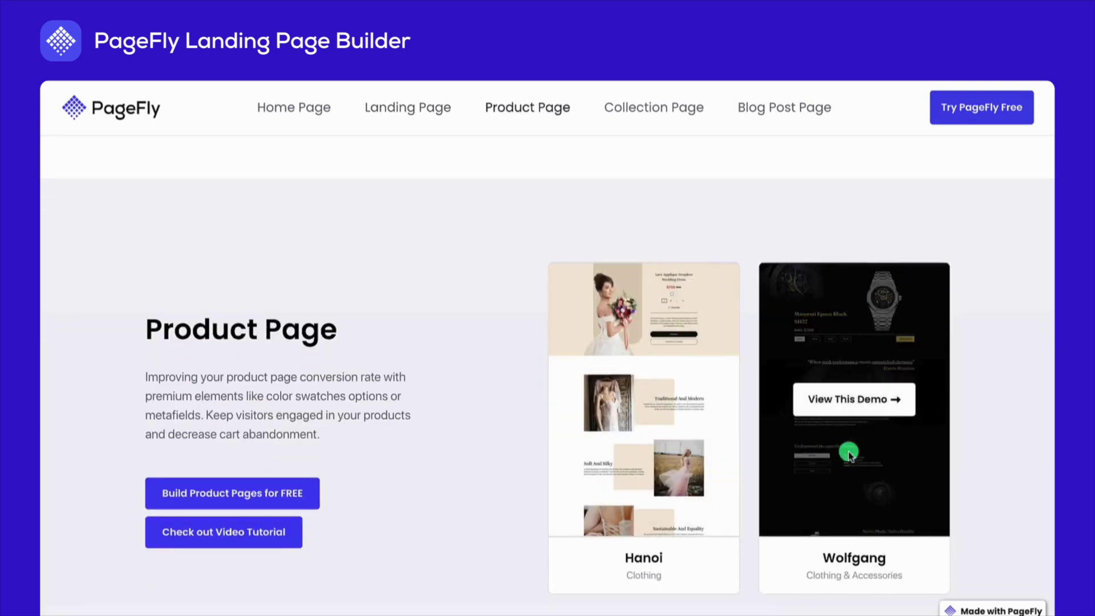
pyautogui.scroll(-5, 796, 557)
pyautogui.scroll(20, 794, 557)
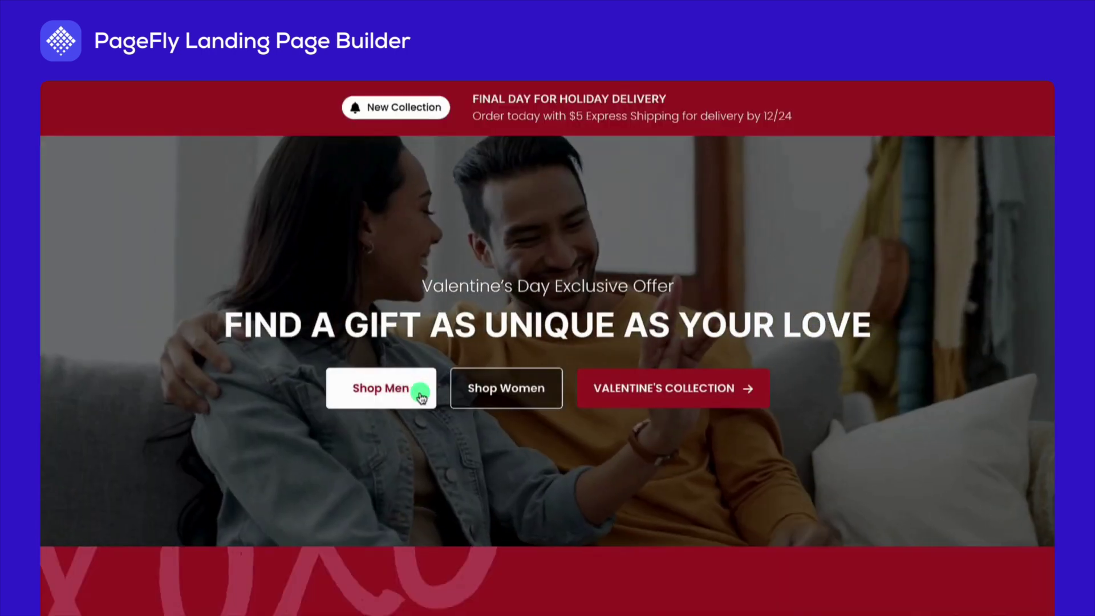
pyautogui.scroll(-2, 604, 394)
pyautogui.scroll(-5, 607, 399)
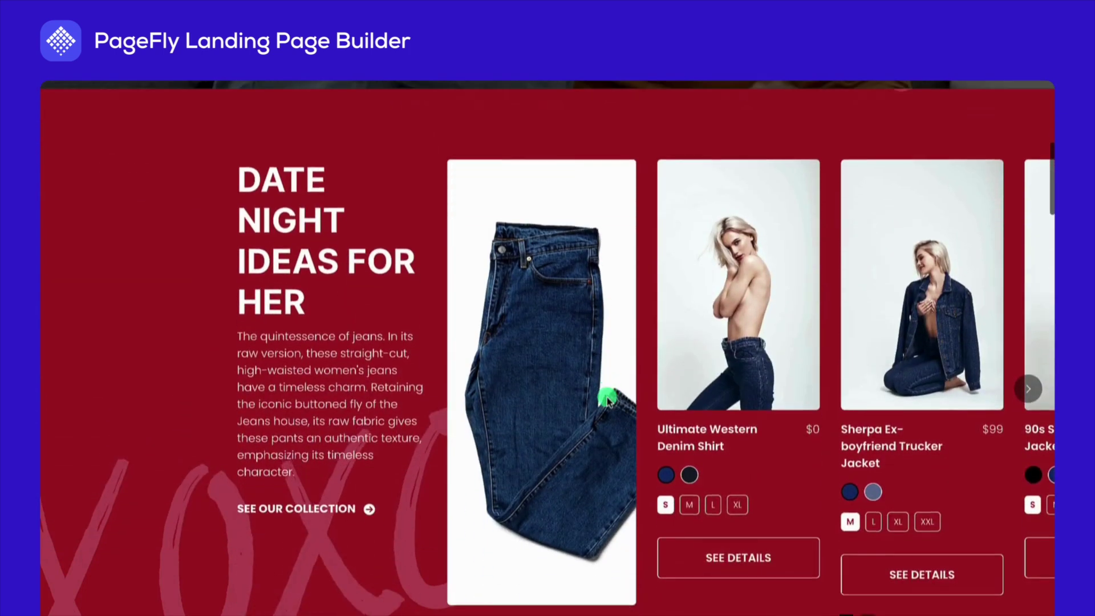
# Advance the Date Night Ideas for Her and Him carousels, pick size M, and reach the email signup
pyautogui.click(1028, 373)
pyautogui.scroll(-8, 971, 436)
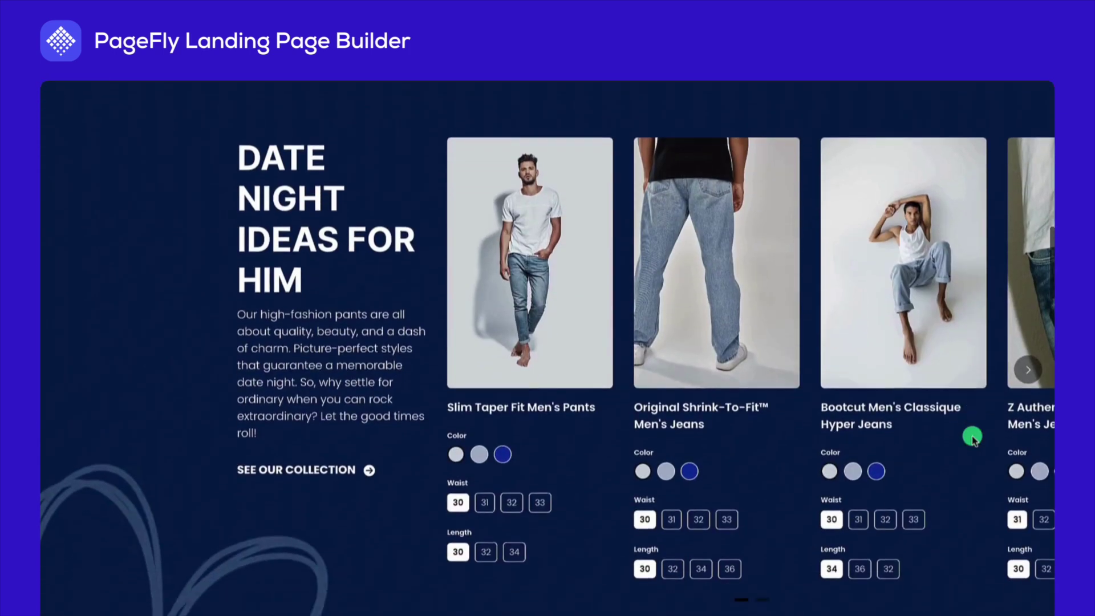
pyautogui.click(1028, 369)
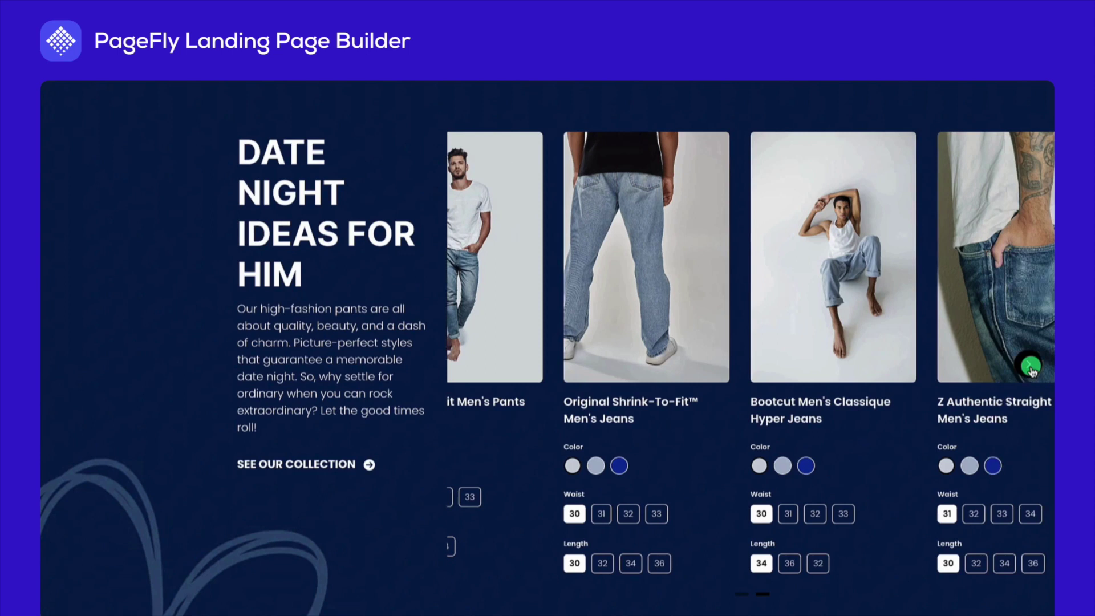
pyautogui.scroll(-5, 1031, 367)
pyautogui.scroll(-10, 1031, 368)
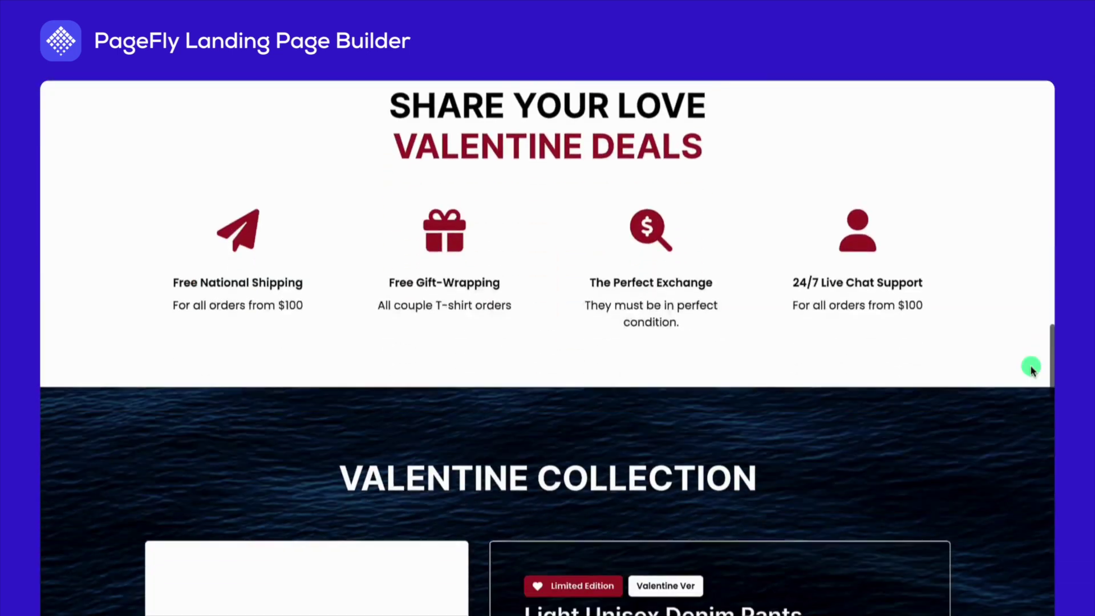
pyautogui.scroll(-2, 838, 439)
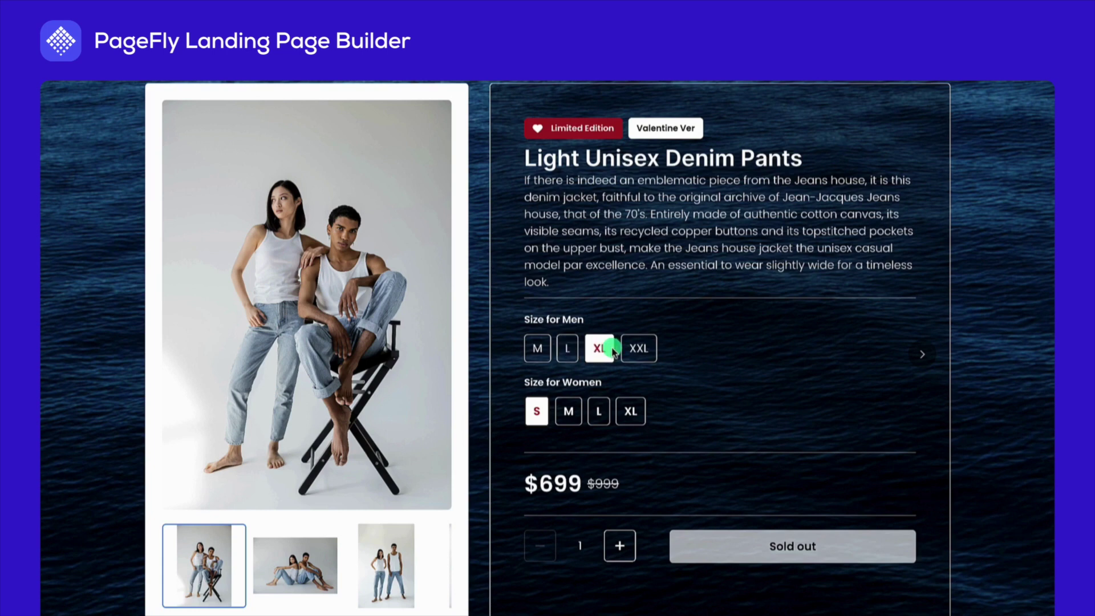
pyautogui.click(569, 417)
pyautogui.scroll(-10, 579, 490)
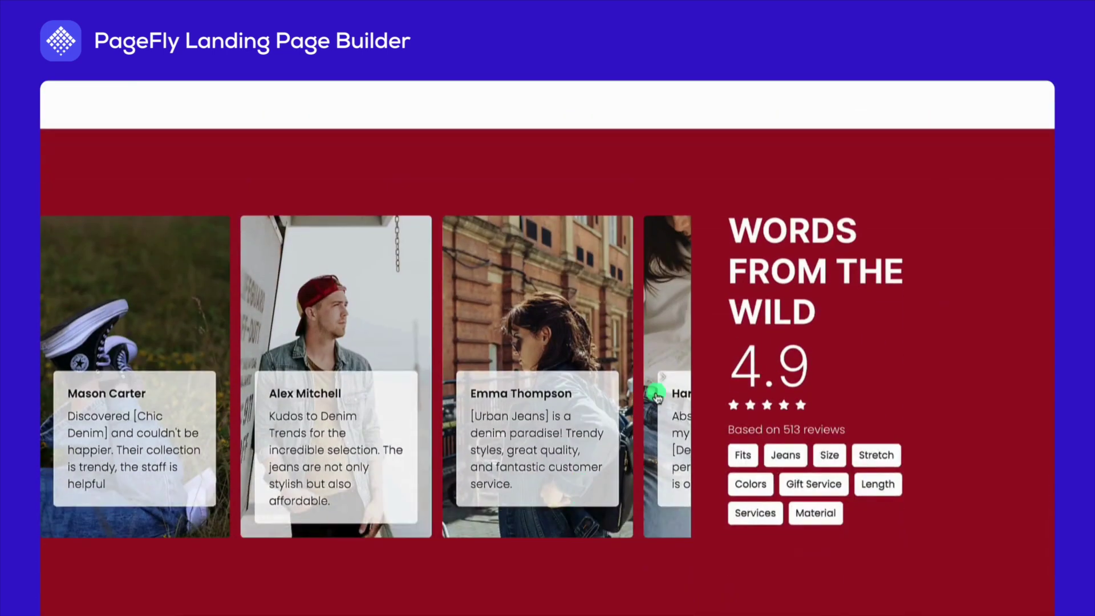
pyautogui.scroll(-6, 663, 385)
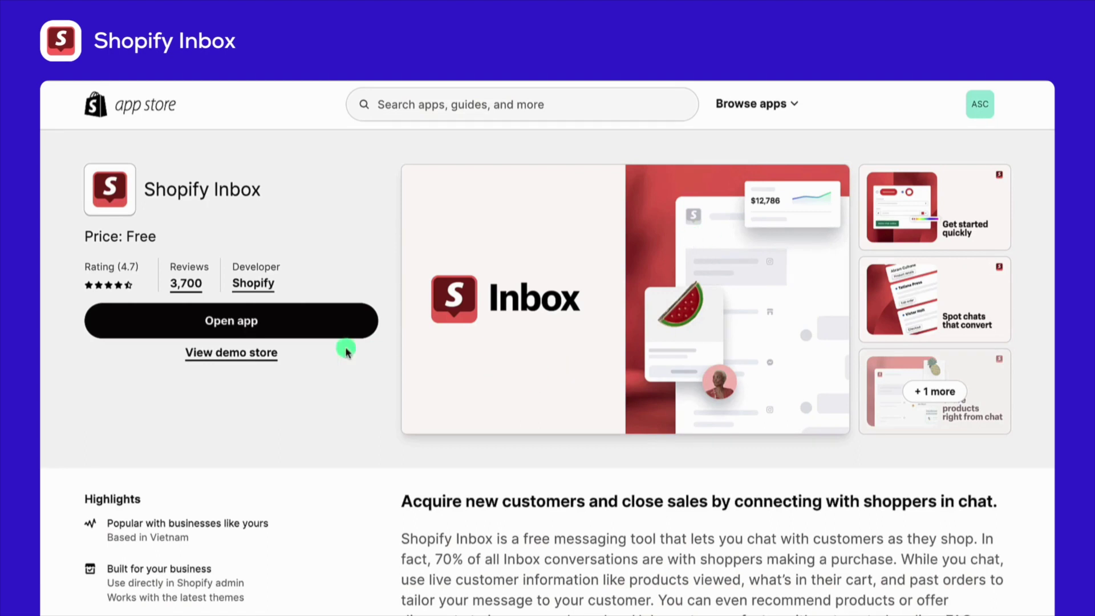
# Open the Shopify Inbox demo chat and ask what happens when replies aren't immediate
pyautogui.click(249, 353)
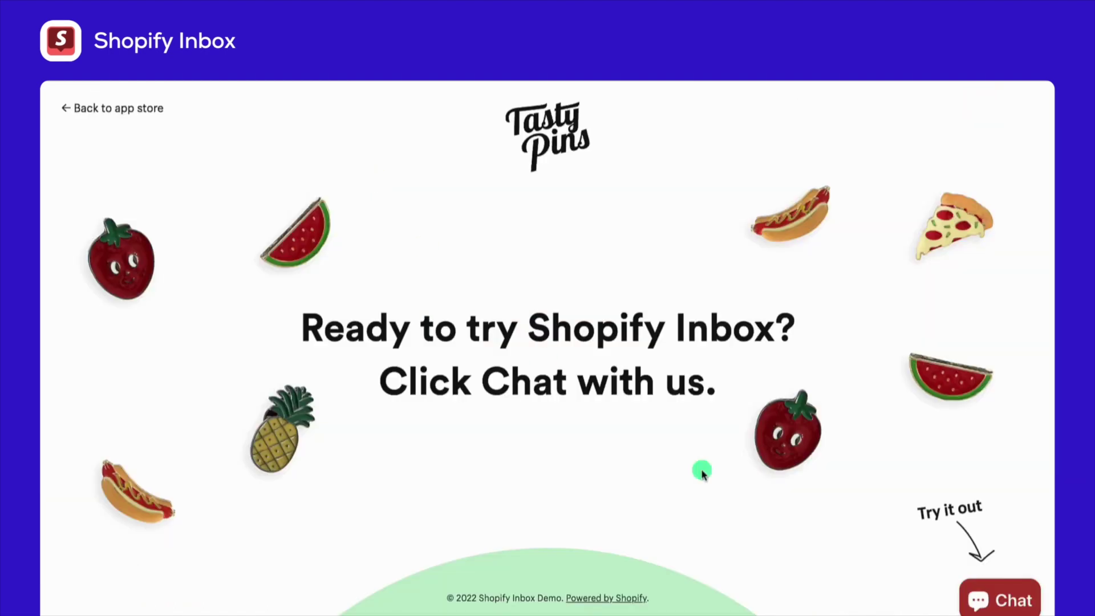
pyautogui.click(985, 609)
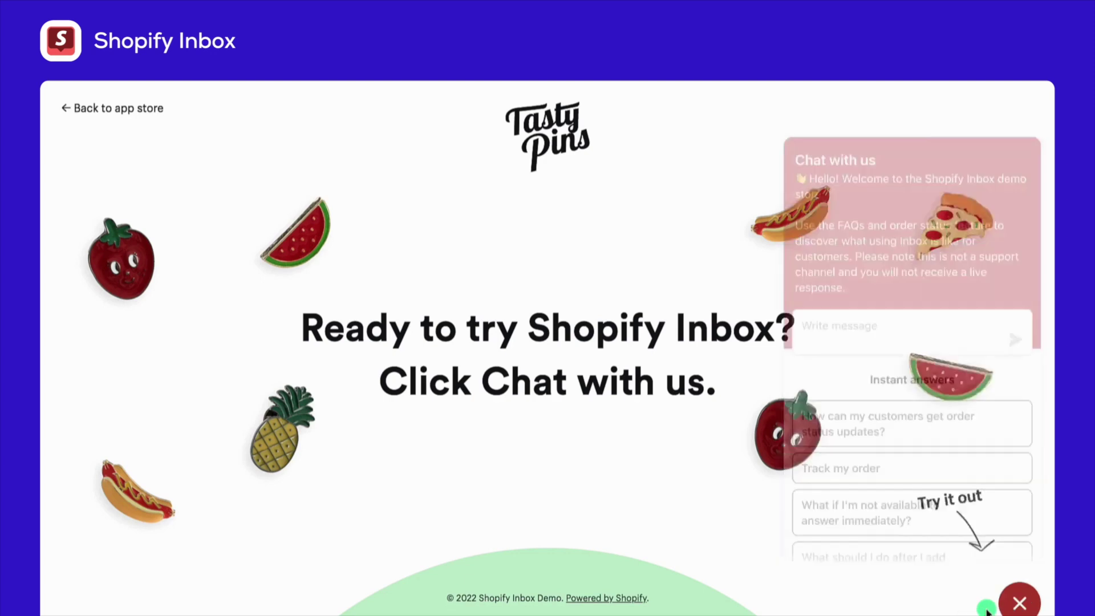
pyautogui.scroll(-3, 928, 508)
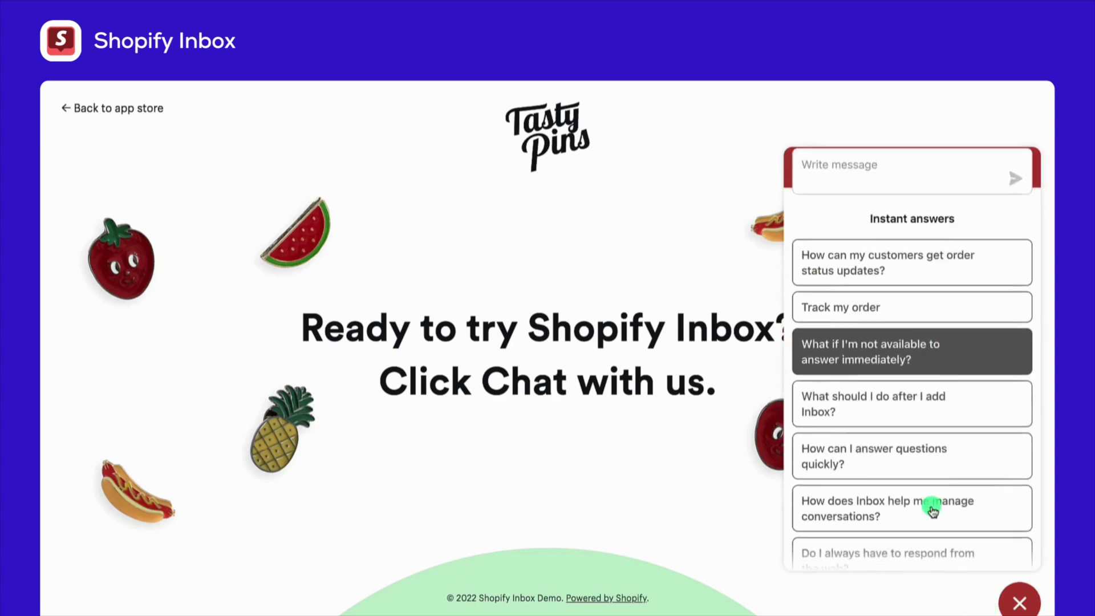
pyautogui.click(911, 325)
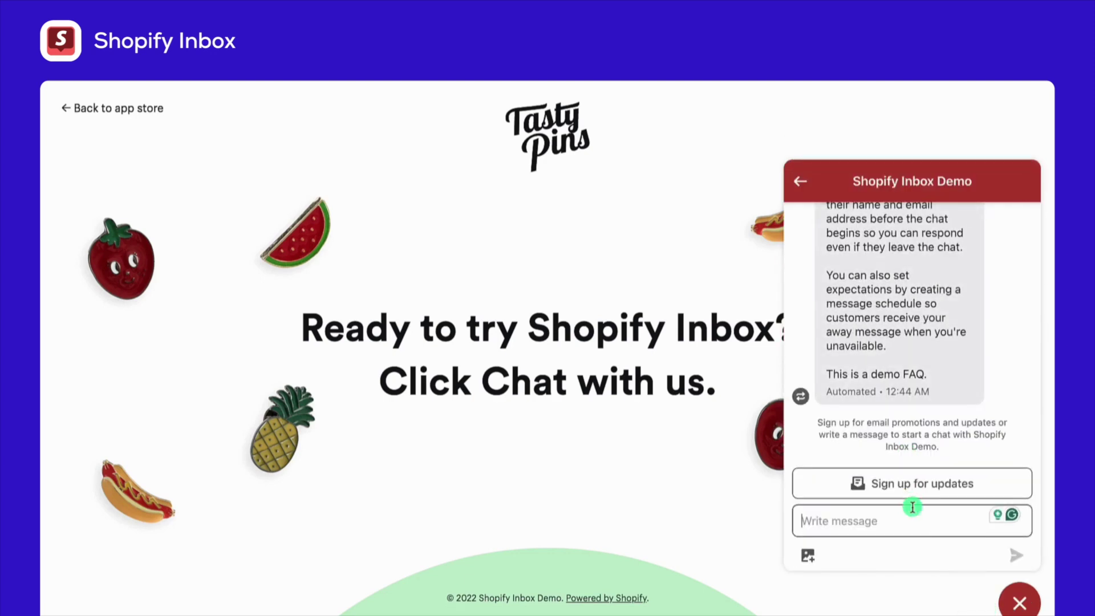
pyautogui.scroll(3, 914, 420)
# Open and leave the email sign-up form, then ask the chat to track an order
pyautogui.click(908, 482)
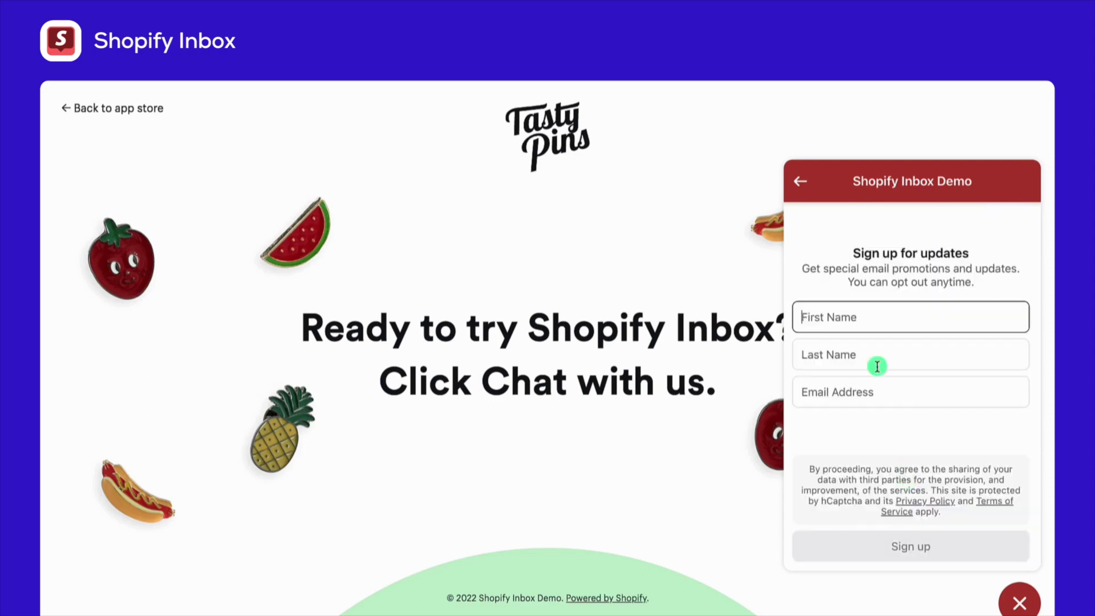
pyautogui.click(800, 184)
pyautogui.scroll(5, 867, 484)
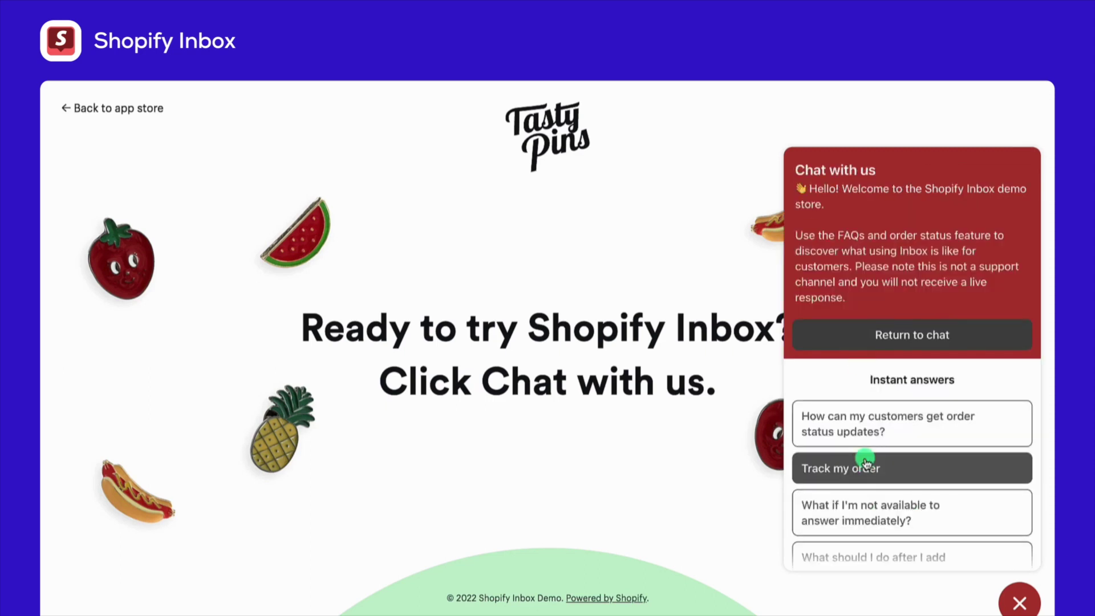
pyautogui.scroll(-1, 863, 454)
pyautogui.click(864, 436)
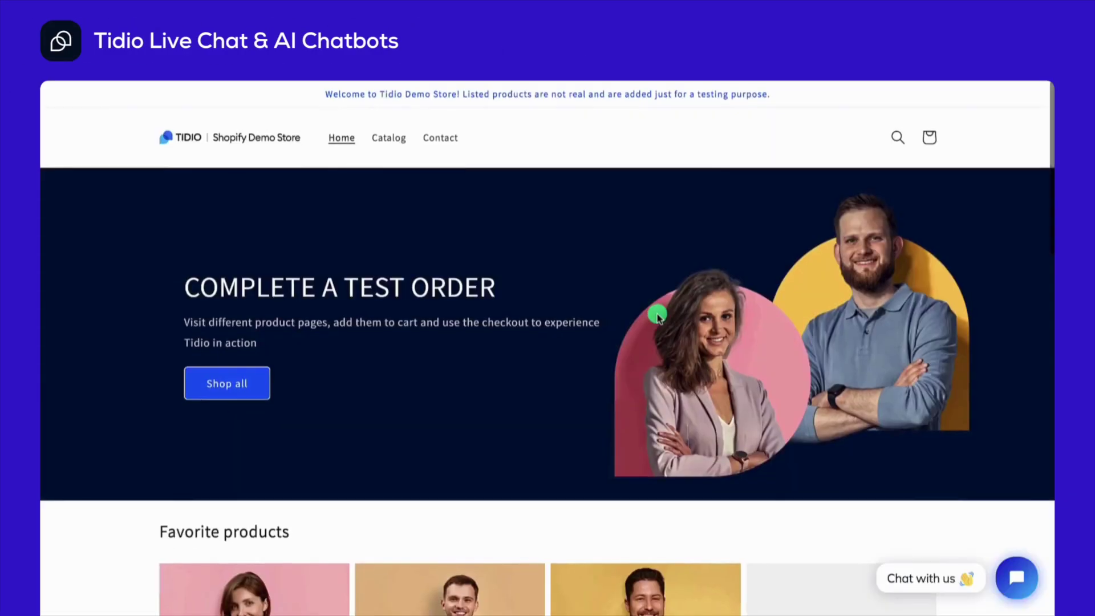
# Open the demo store's live chat and start, then cancel, an order-tracking request
pyautogui.scroll(-10, 655, 313)
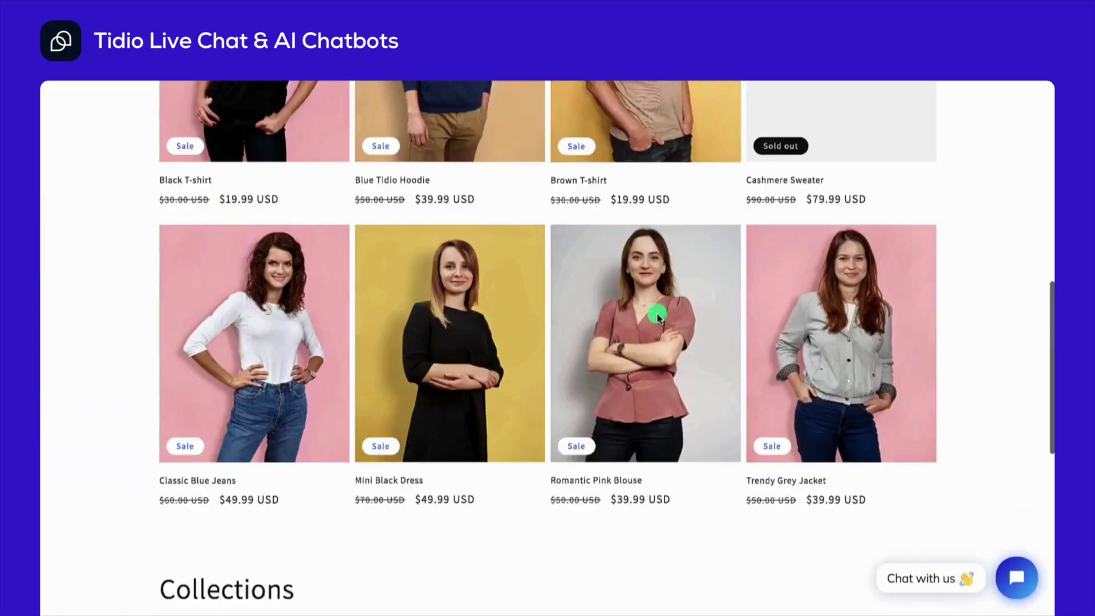
pyautogui.scroll(-8, 656, 313)
pyautogui.click(1007, 573)
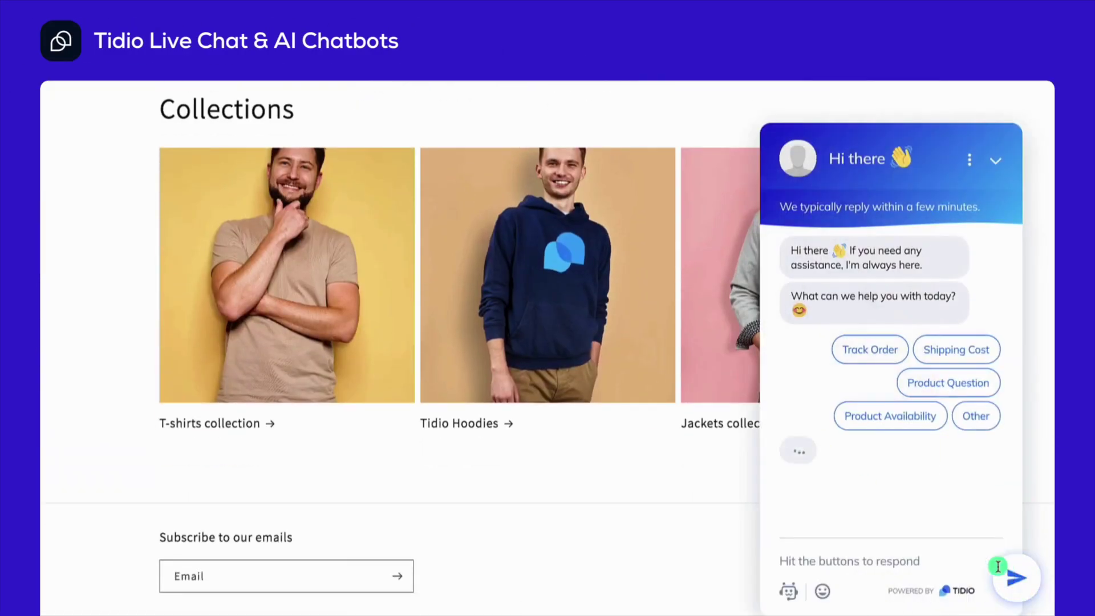
pyautogui.click(872, 445)
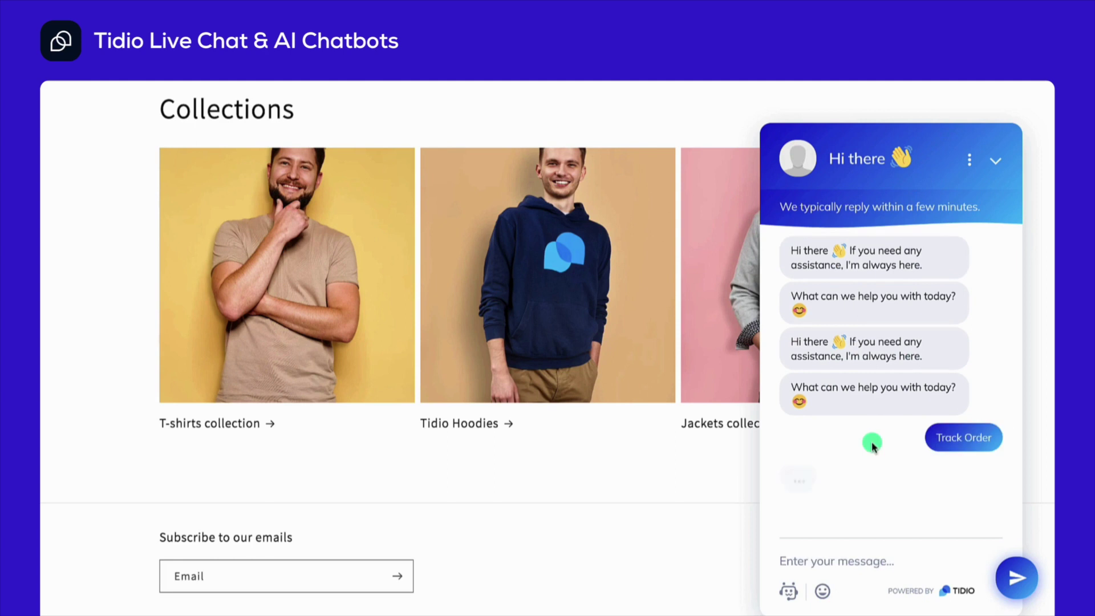
pyautogui.scroll(-1, 947, 467)
pyautogui.click(969, 499)
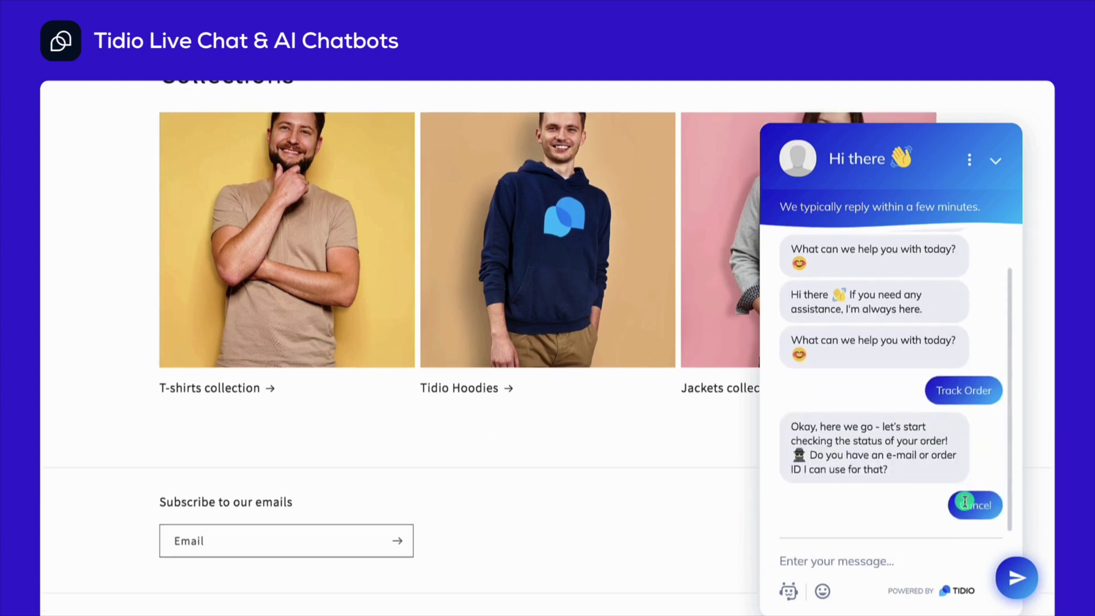
# Ask the bot a product question and restart its automated greeting flow
pyautogui.scroll(-1, 964, 502)
pyautogui.scroll(-1, 934, 519)
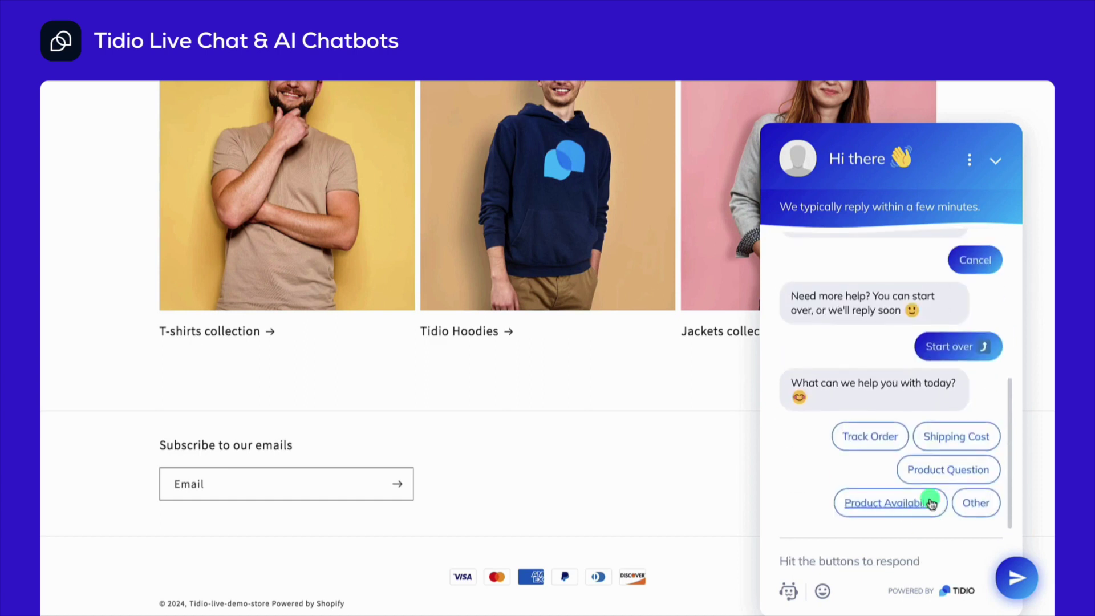
pyautogui.click(935, 482)
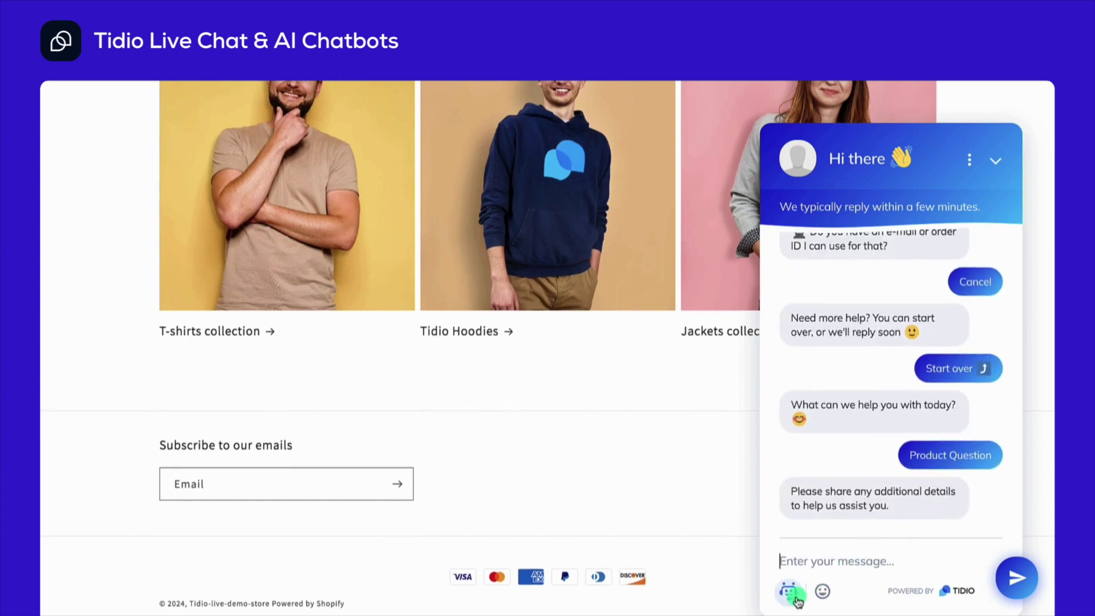
pyautogui.scroll(2, 852, 521)
pyautogui.scroll(-2, 838, 547)
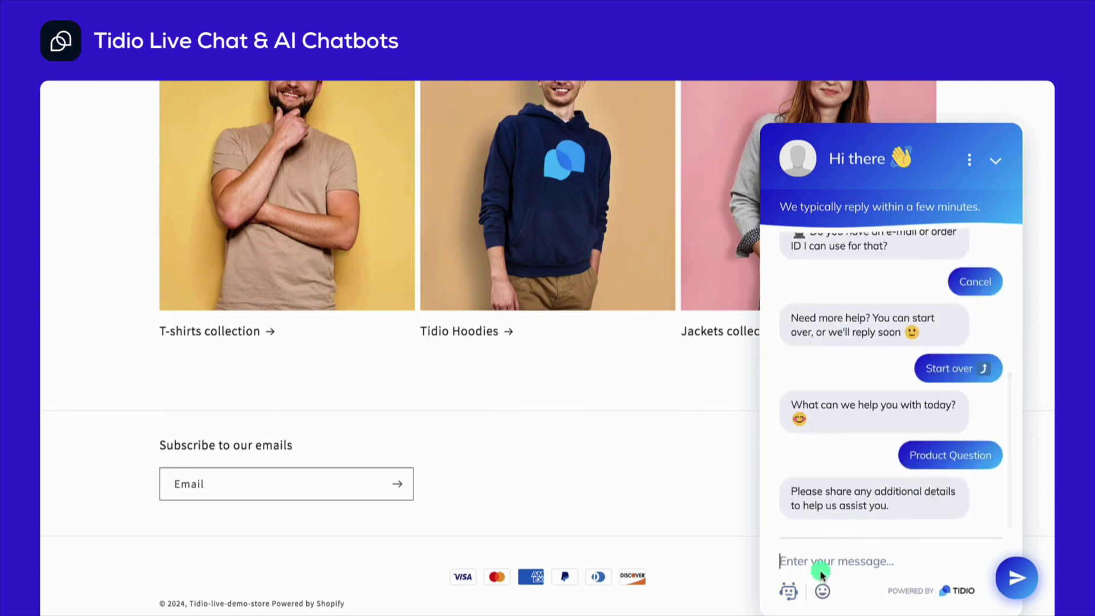
pyautogui.click(824, 530)
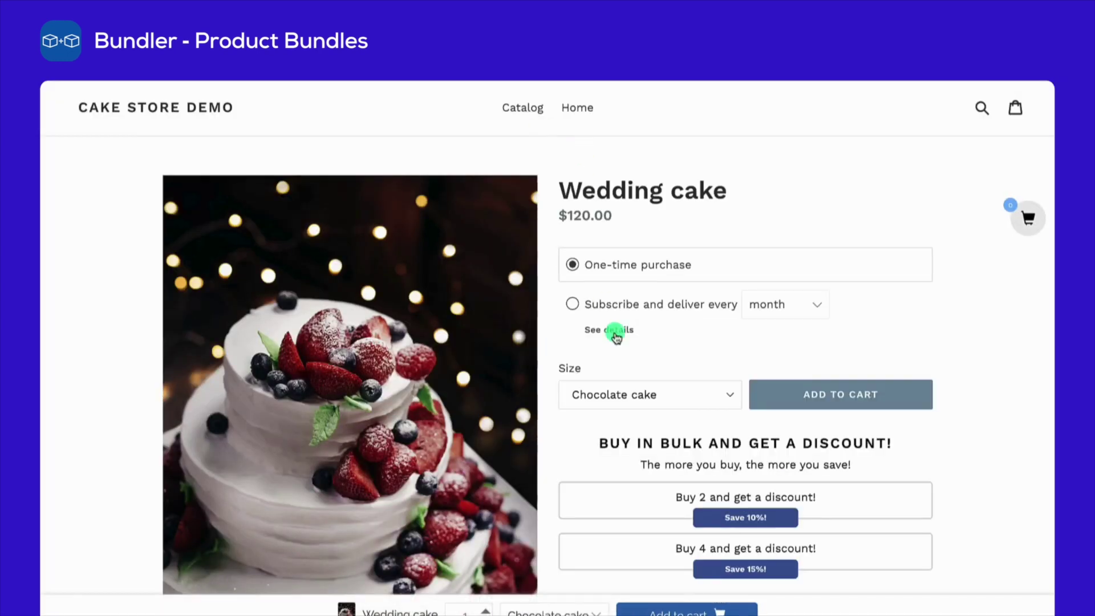
# Subscribe the Wedding cake for delivery every 2 months, view payment details, and claim Buy 2 Save 10%
pyautogui.click(761, 302)
pyautogui.click(765, 325)
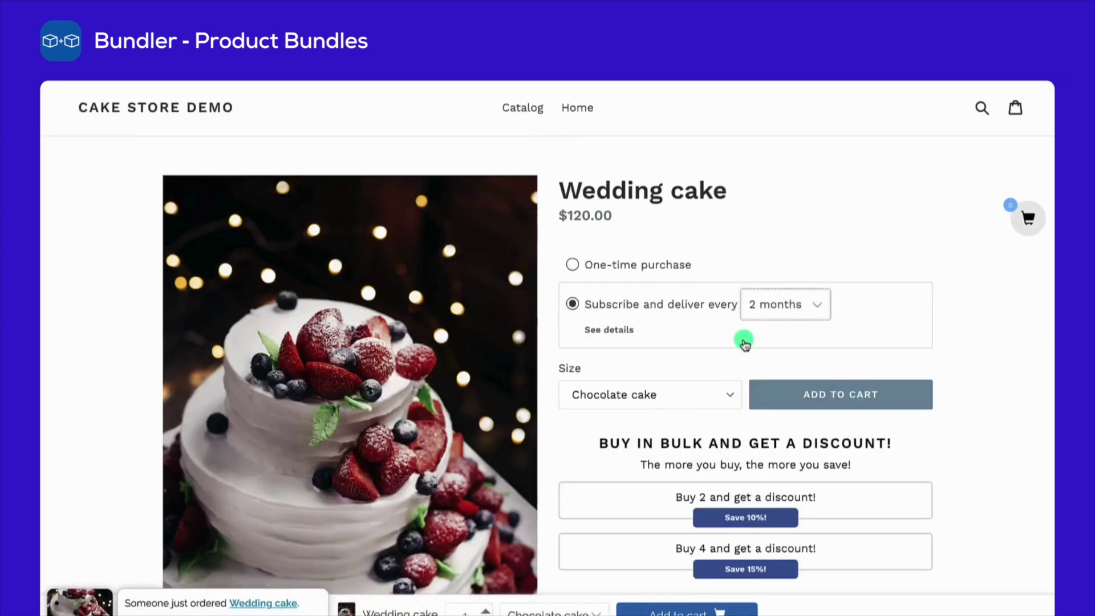
pyautogui.click(613, 330)
pyautogui.scroll(-2, 619, 369)
pyautogui.click(715, 409)
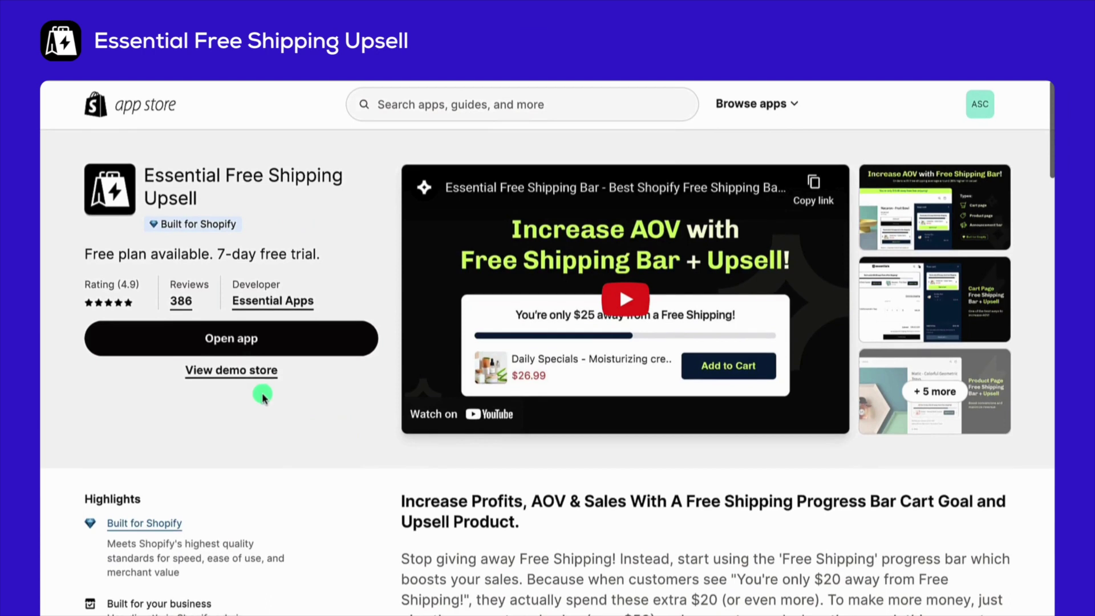
# On the demo storefront, add the Mito kitchen timer upsell and the geometric trays to the cart
pyautogui.click(259, 371)
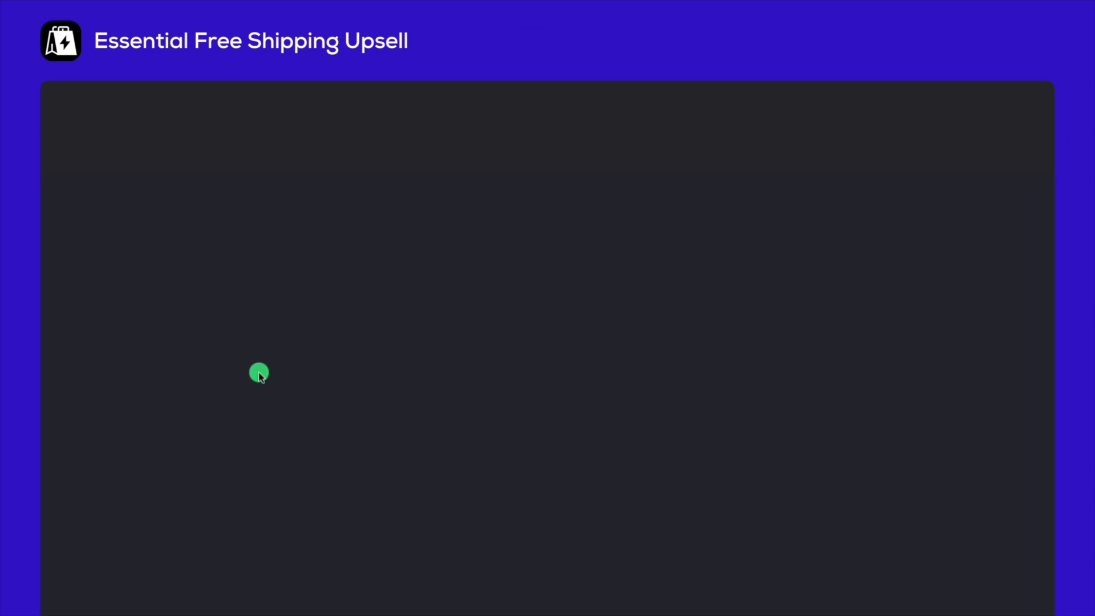
pyautogui.scroll(-2, 509, 266)
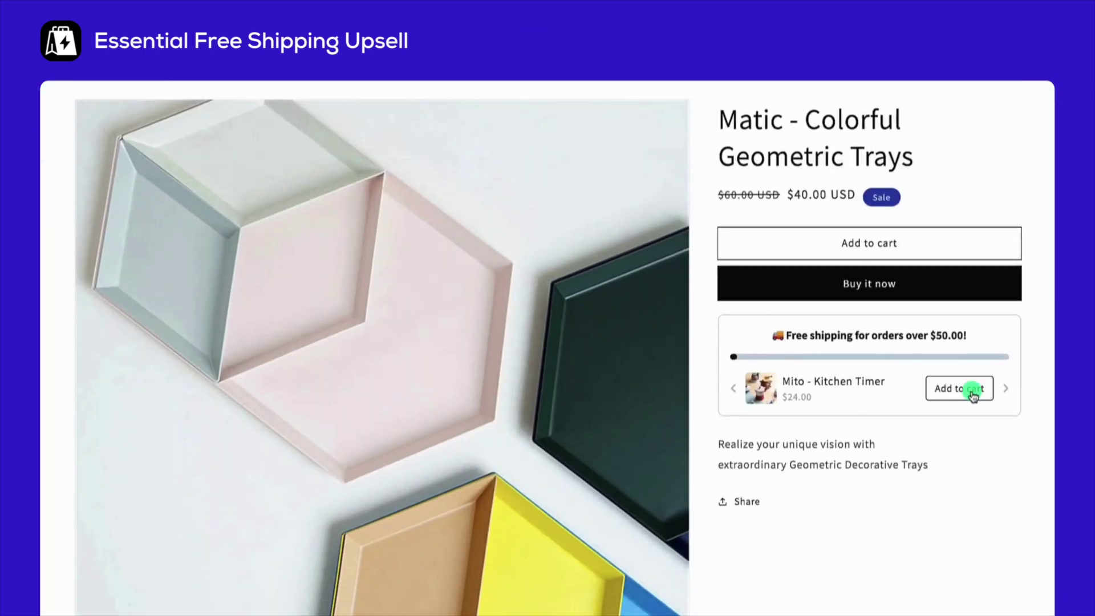
pyautogui.click(971, 389)
pyautogui.click(961, 255)
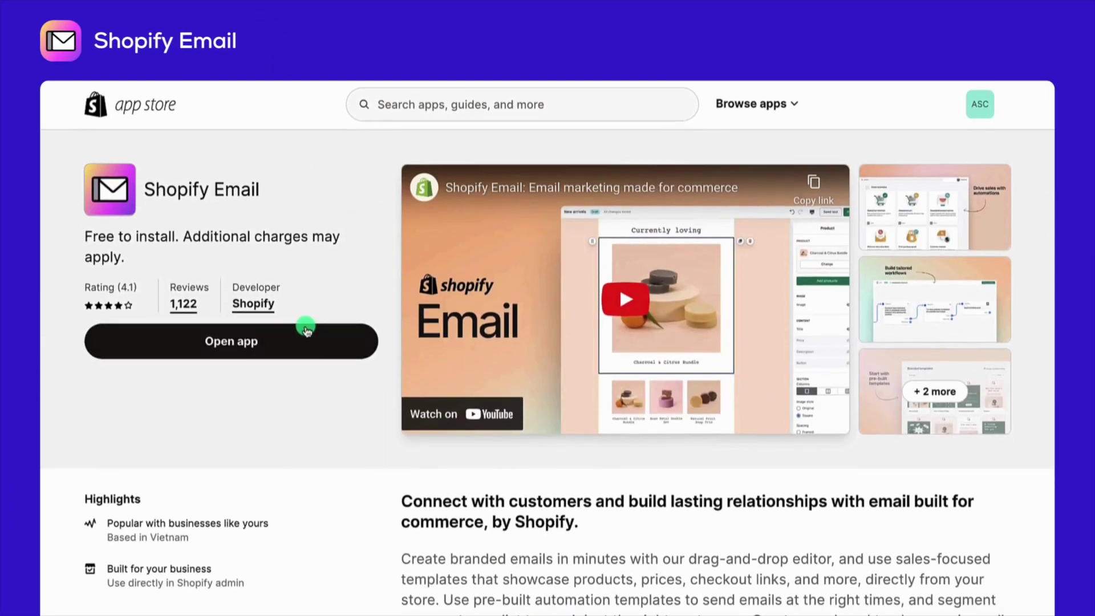
# Open Shopify Email in the admin, start a new campaign, and scroll the 46-template gallery
pyautogui.click(306, 331)
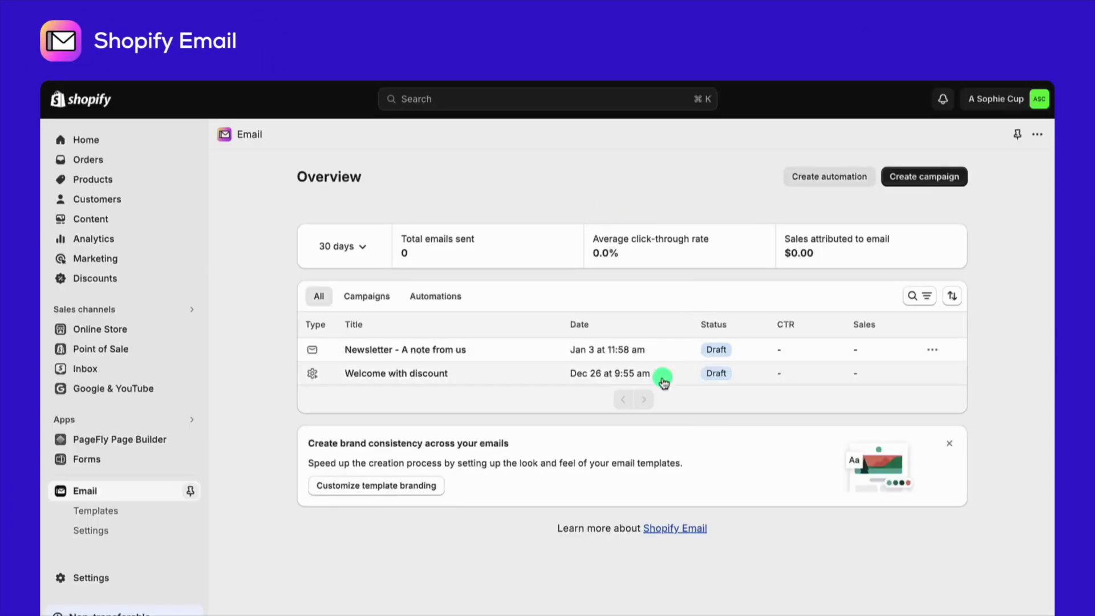
pyautogui.click(893, 177)
pyautogui.scroll(-5, 806, 313)
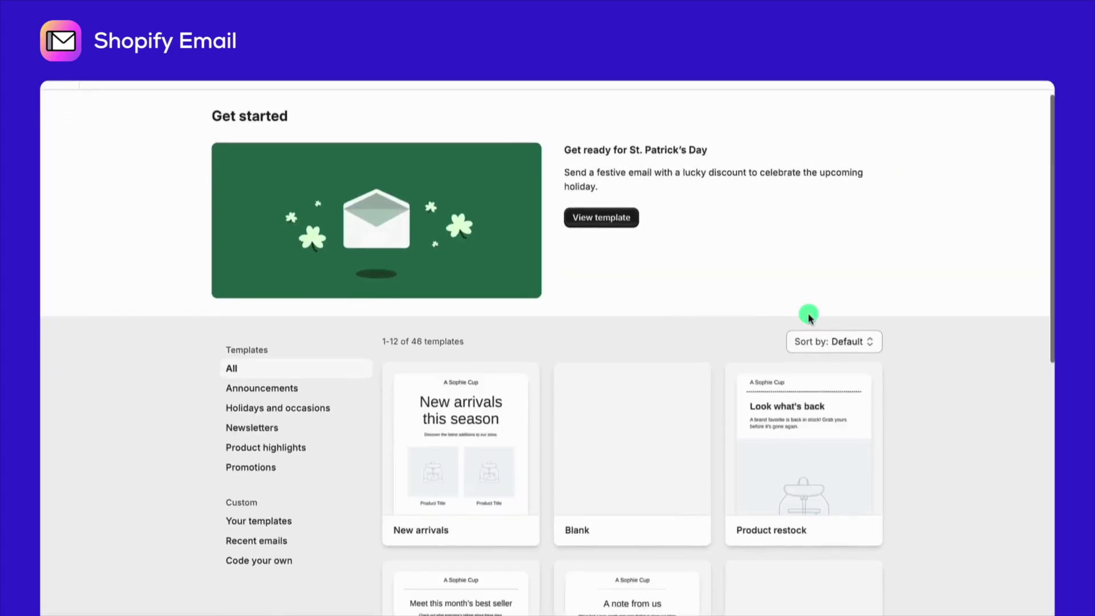
pyautogui.scroll(-5, 780, 352)
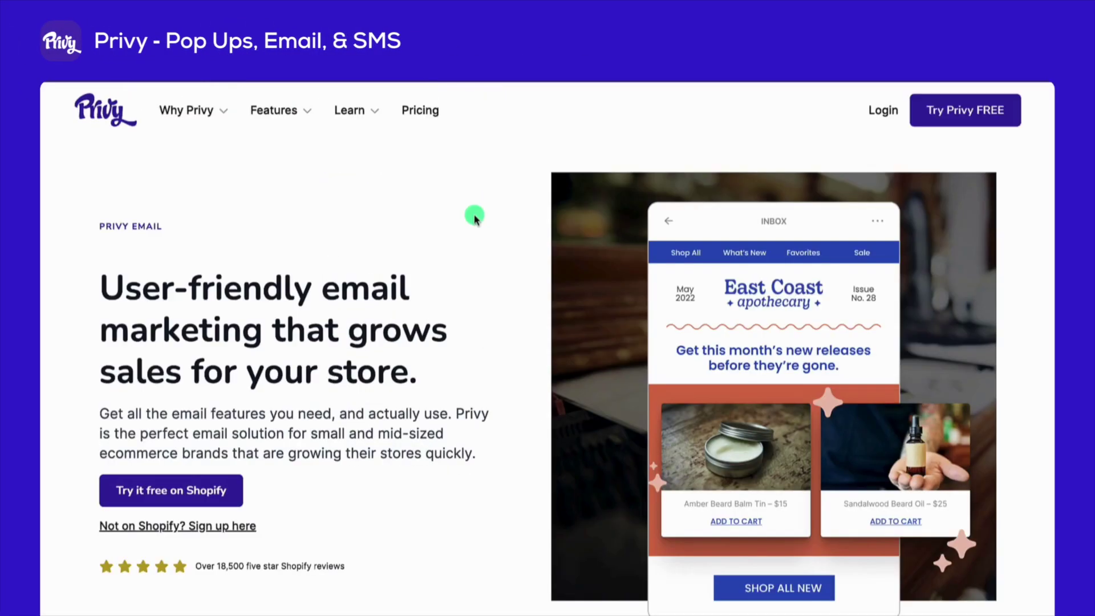
# Preview Privy's newsletter scheduling, cart saver, follow-up after purchase and win-back email examples
pyautogui.scroll(-15, 474, 217)
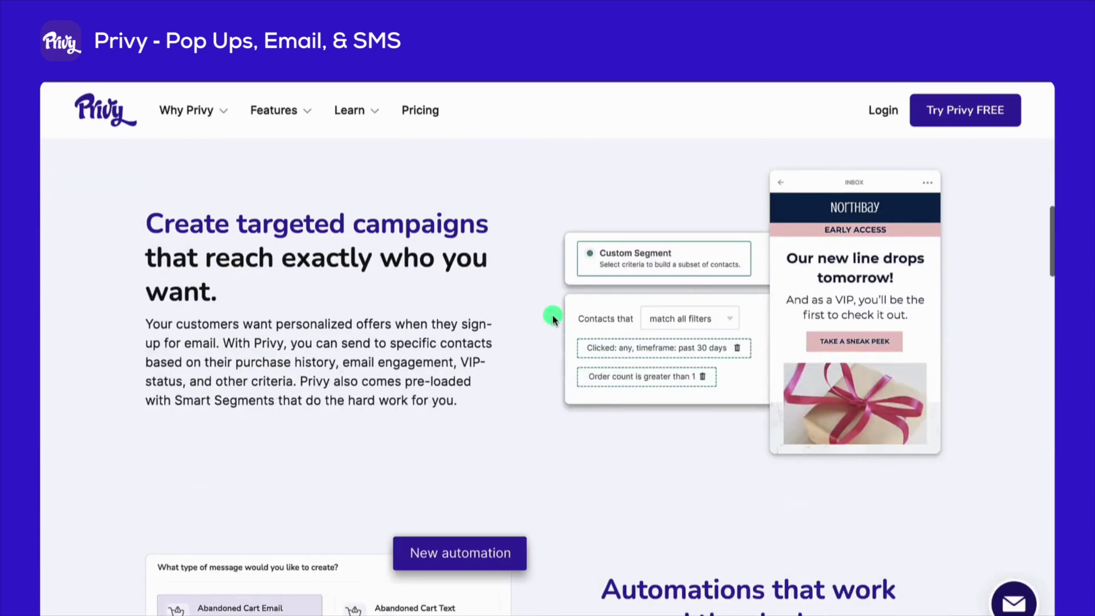
pyautogui.scroll(-10, 539, 375)
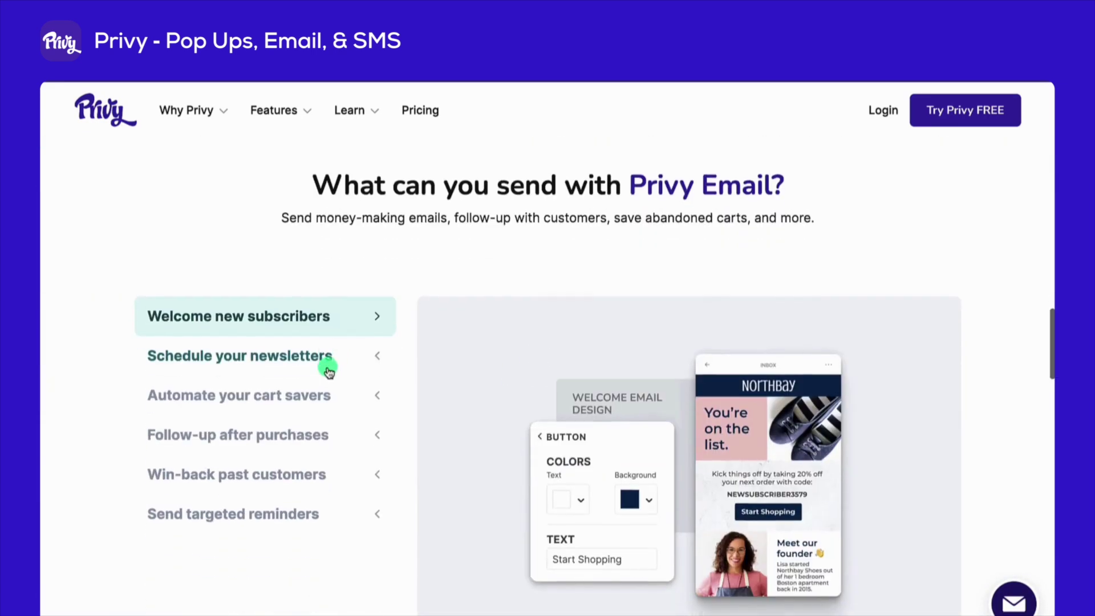
pyautogui.click(320, 346)
pyautogui.click(318, 379)
pyautogui.click(301, 423)
pyautogui.click(300, 463)
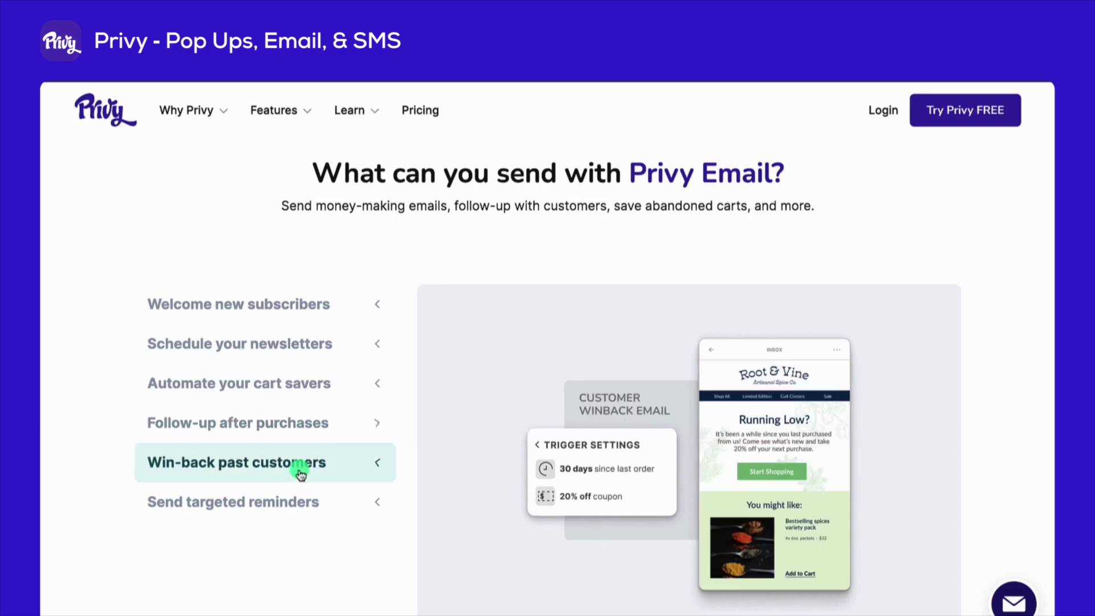
# Preview the targeted reminders example, then continue down to the holiday email templates
pyautogui.scroll(-1, 296, 481)
pyautogui.click(297, 481)
pyautogui.scroll(-15, 291, 476)
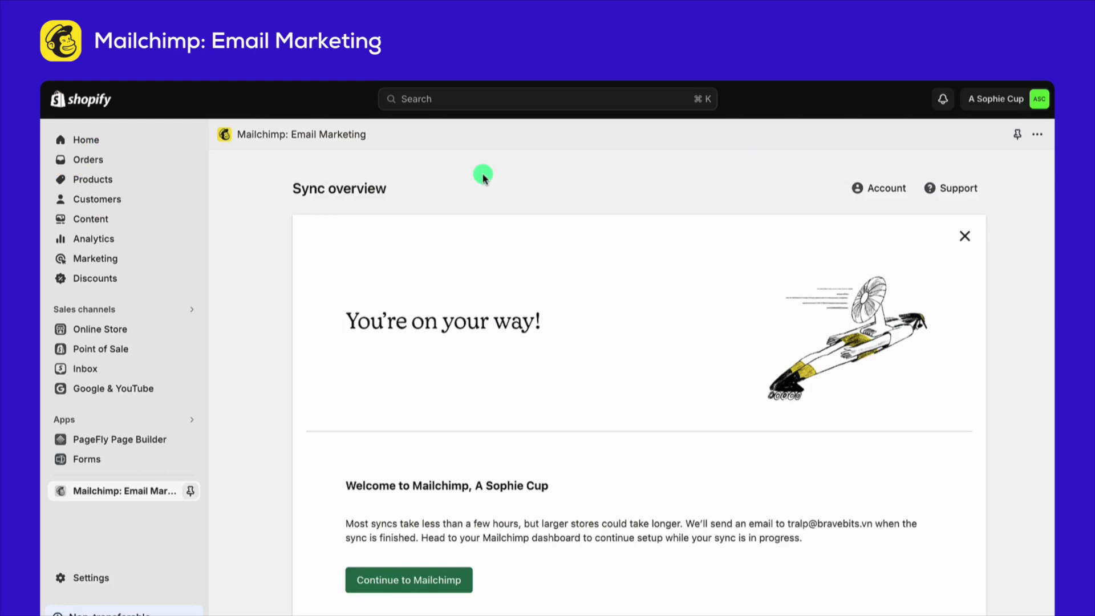
# View Mailchimp's Recover abandoned carts journey
pyautogui.scroll(-9, 482, 177)
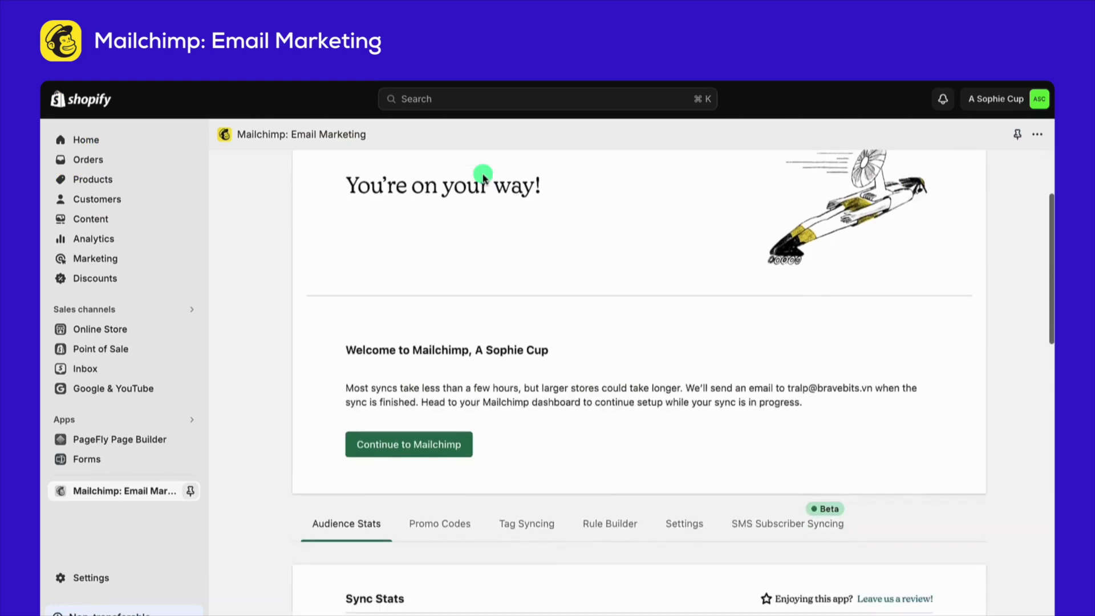
pyautogui.scroll(-7, 482, 177)
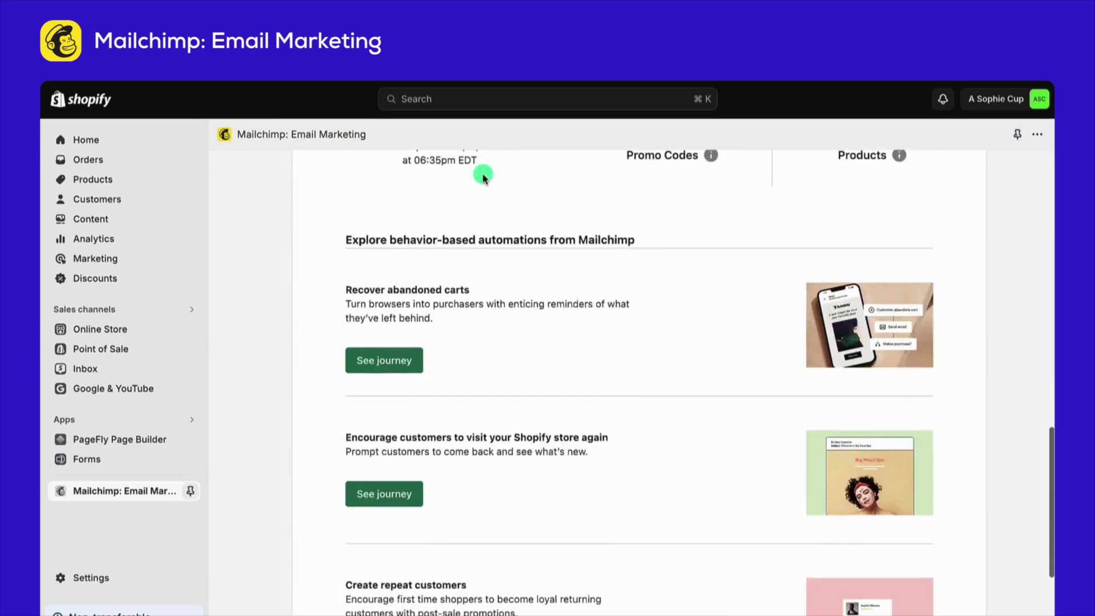
pyautogui.click(427, 303)
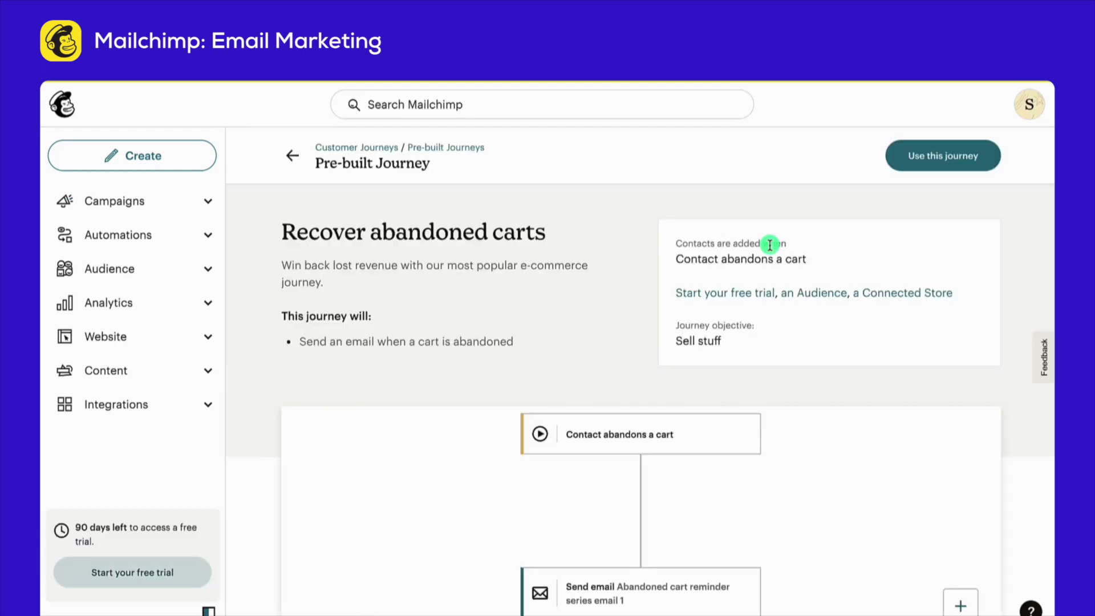
# Open and review the pre-built Promote cross-sell opportunities journey
pyautogui.scroll(-5, 770, 245)
pyautogui.scroll(-2, 679, 324)
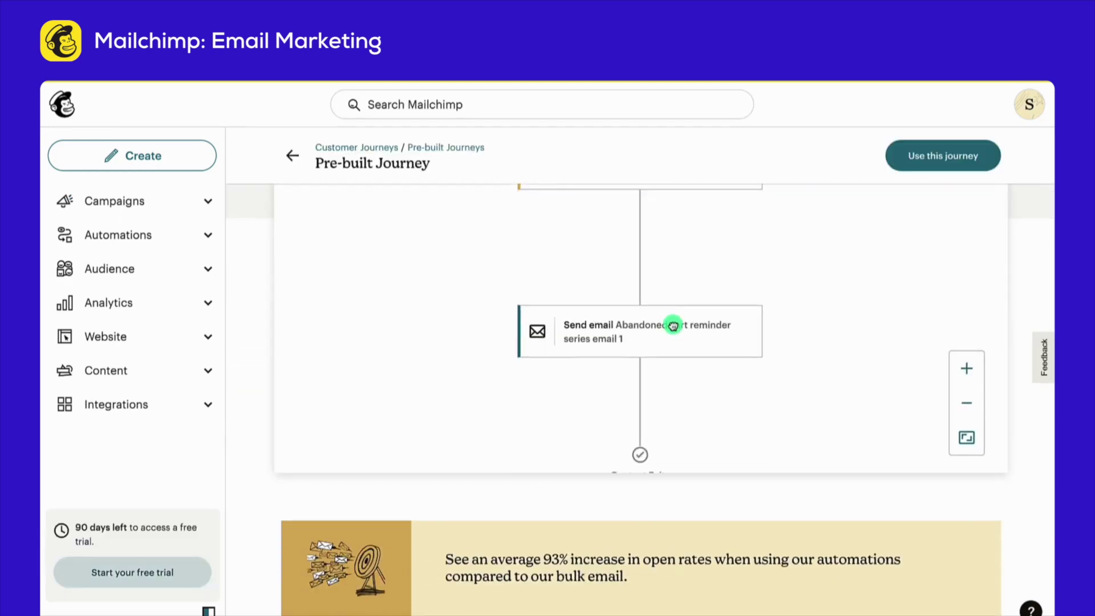
pyautogui.scroll(-5, 692, 493)
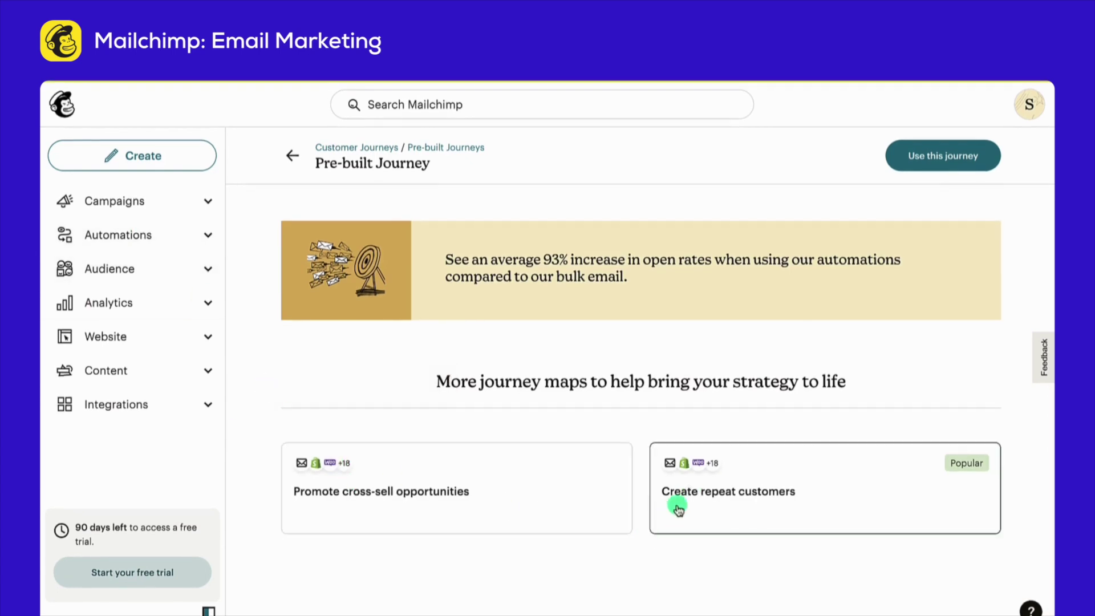
pyautogui.click(601, 505)
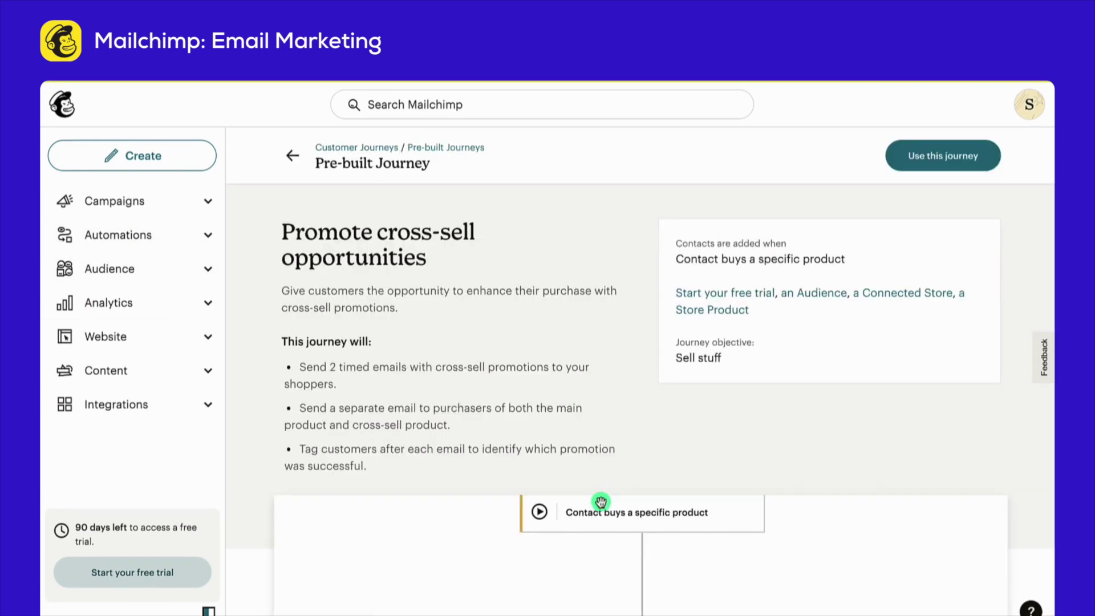
pyautogui.scroll(-1, 601, 455)
pyautogui.scroll(-5, 669, 325)
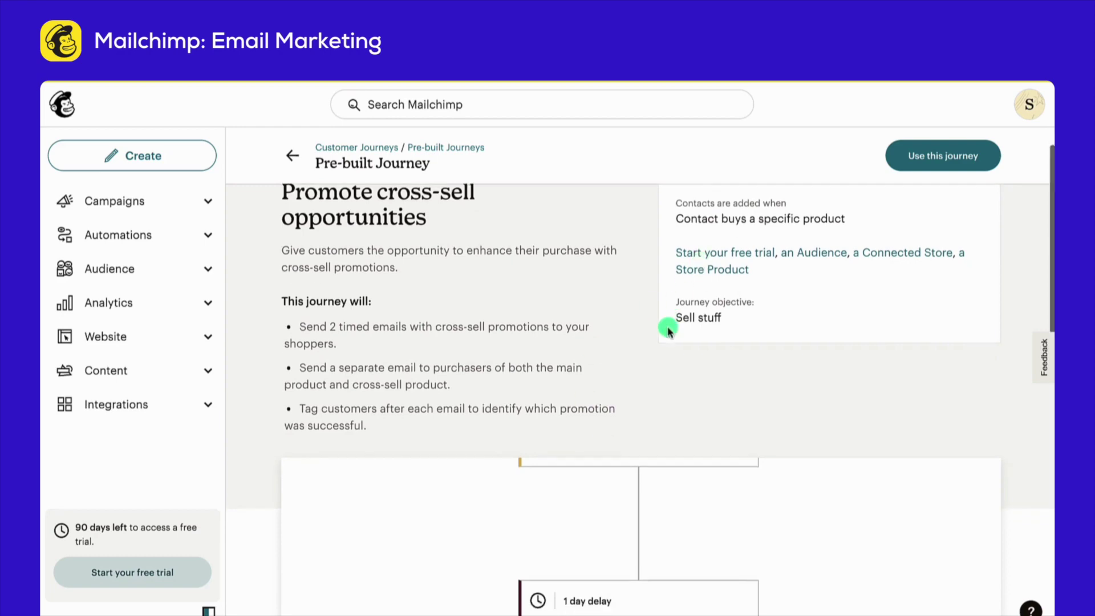